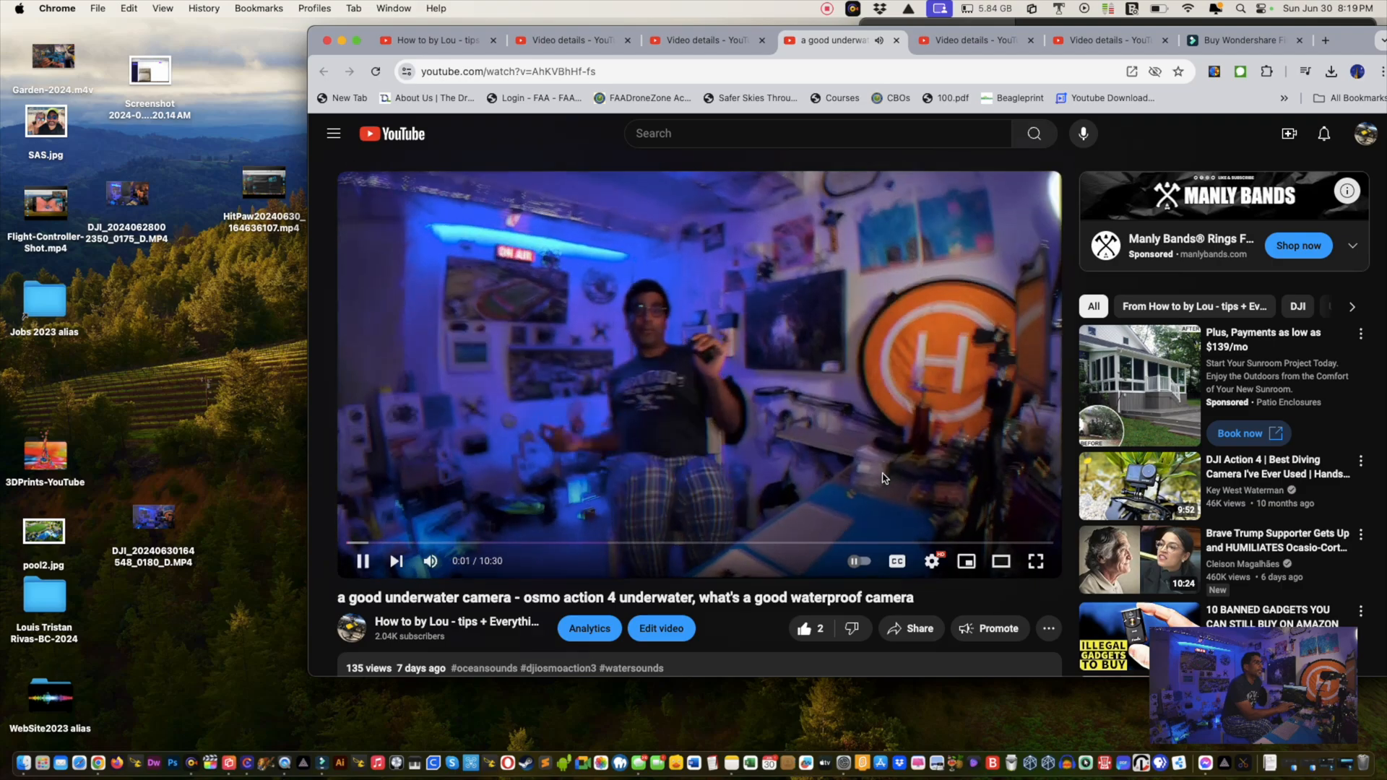
Step: Pause the underwater camera video, bring the Sound settings window out from behind the browser and close it
{"action": "left_click", "coordinate": [363, 560]}
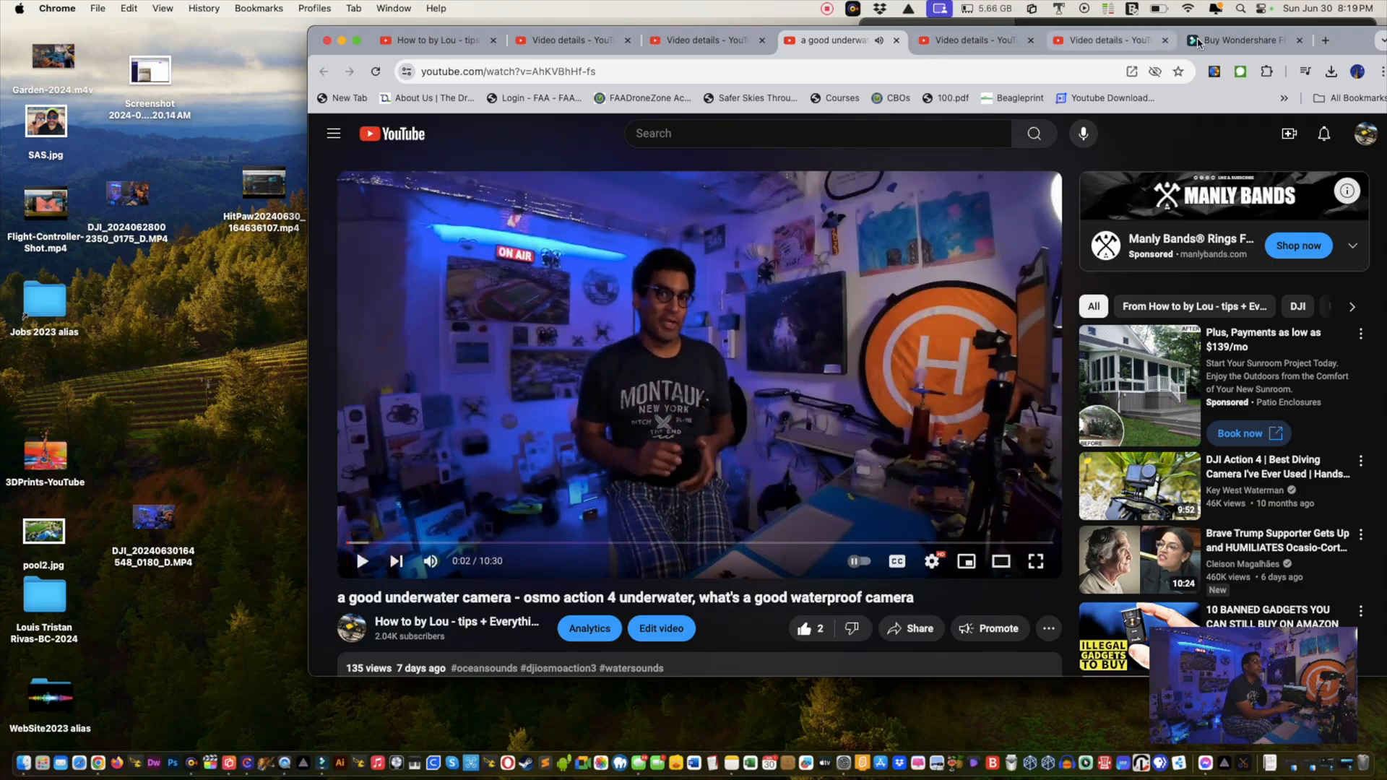
{"action": "left_click_drag", "start_coordinate": [1340, 40], "coordinate": [1152, 59]}
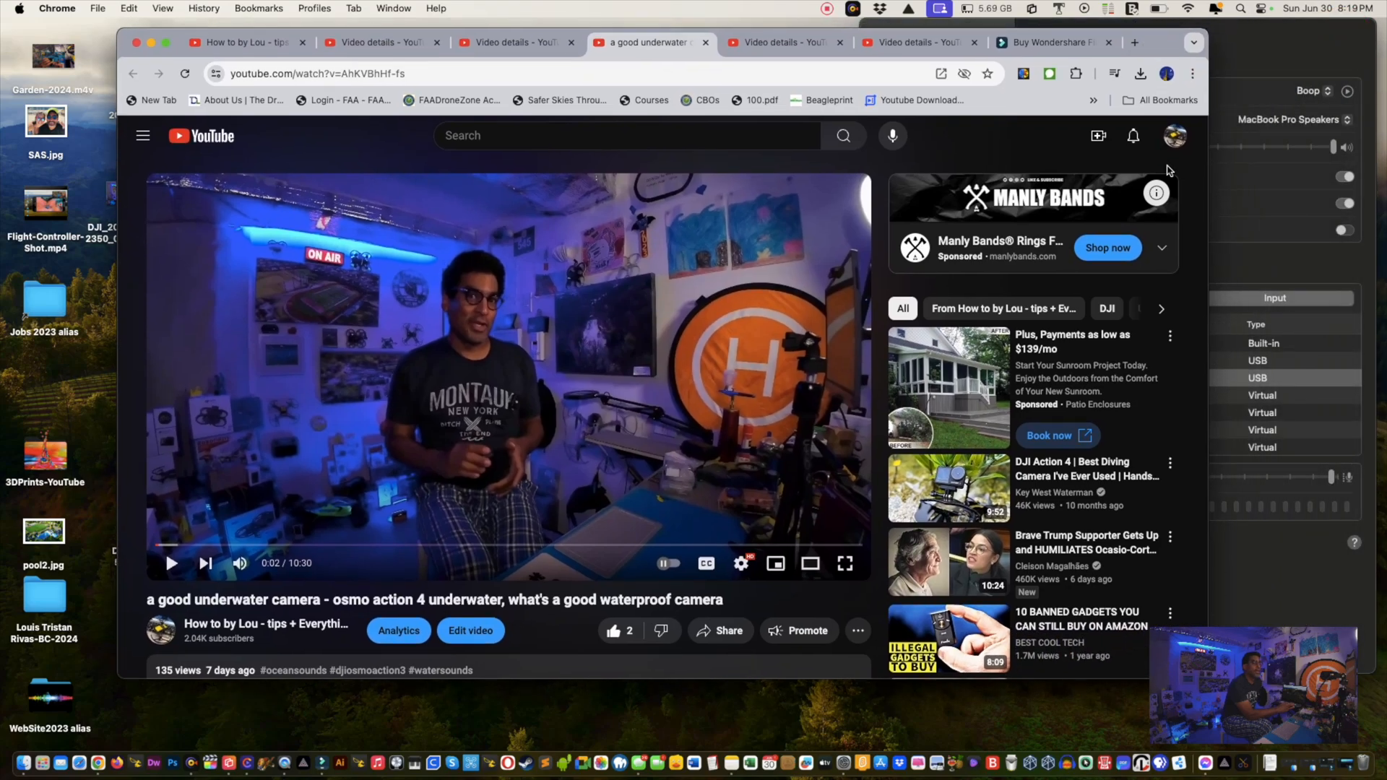
{"action": "left_click", "coordinate": [1242, 204]}
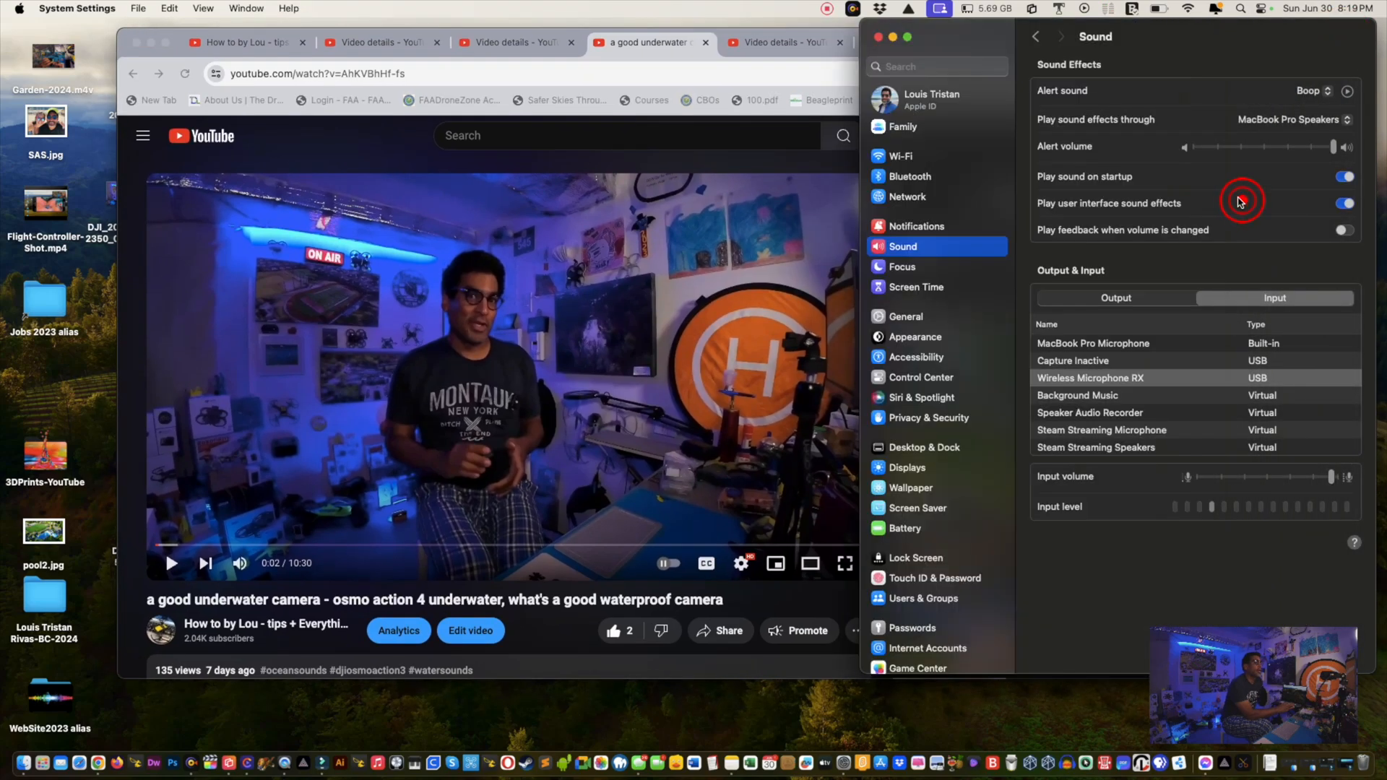
{"action": "left_click", "coordinate": [878, 36]}
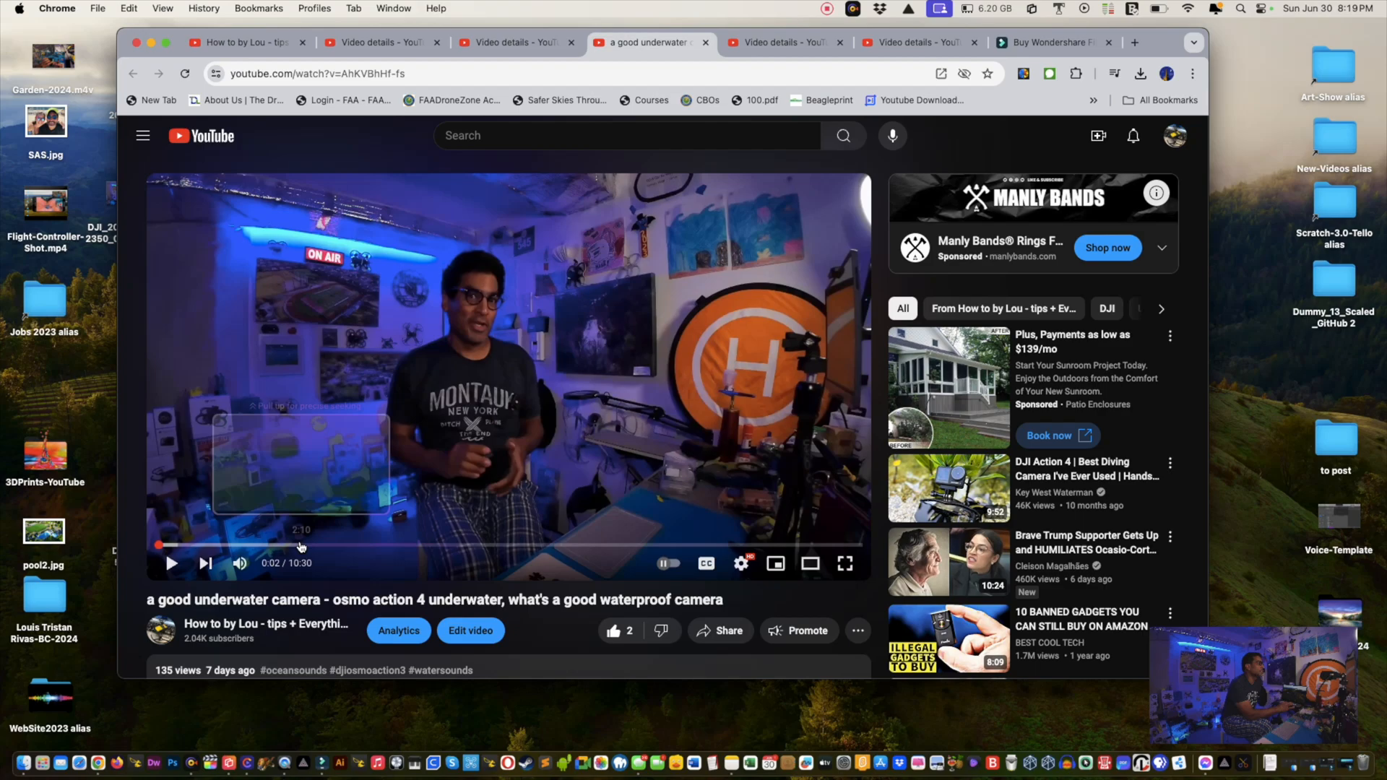
Step: Enlarge the browser window by its lower corner and shift the floating webcam preview slightly upward
{"action": "left_click_drag", "start_coordinate": [116, 679], "coordinate": [50, 723]}
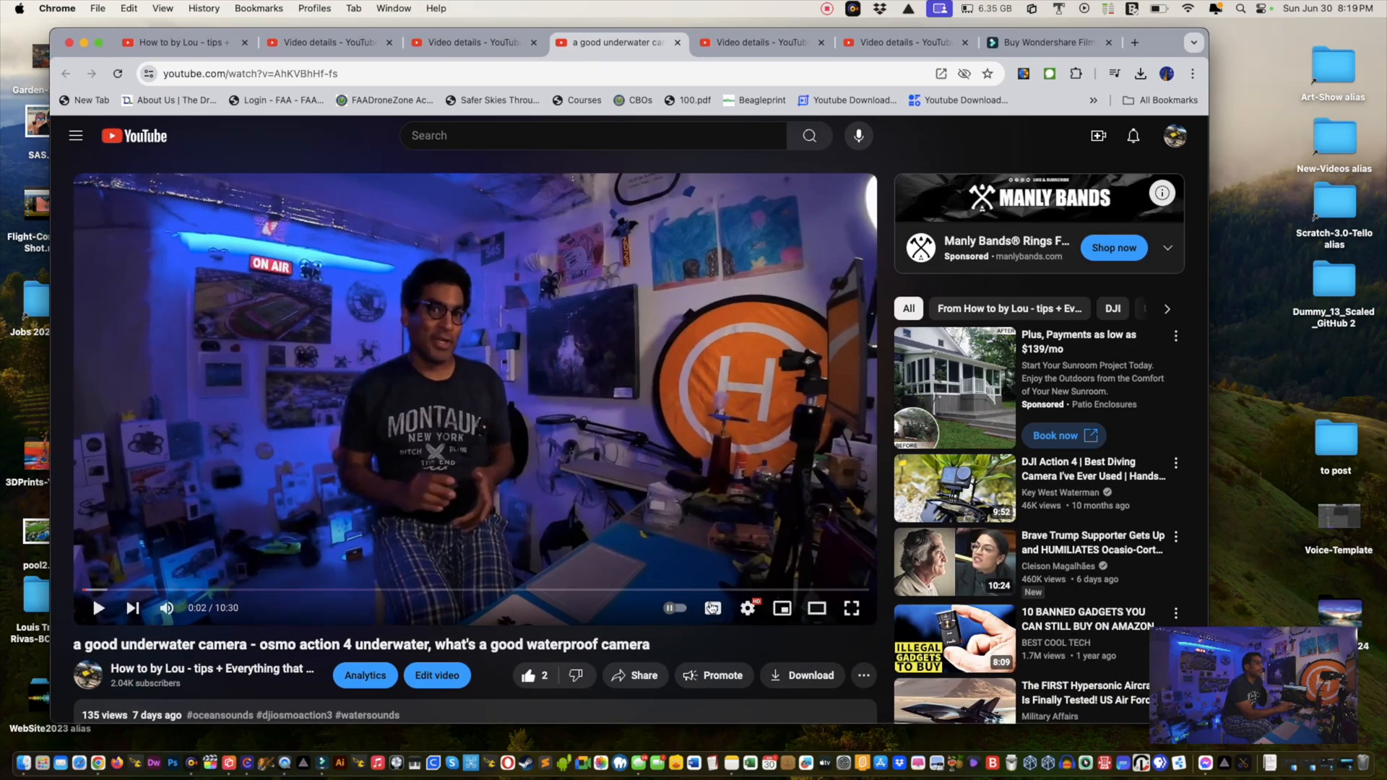
{"action": "left_click", "coordinate": [1244, 688]}
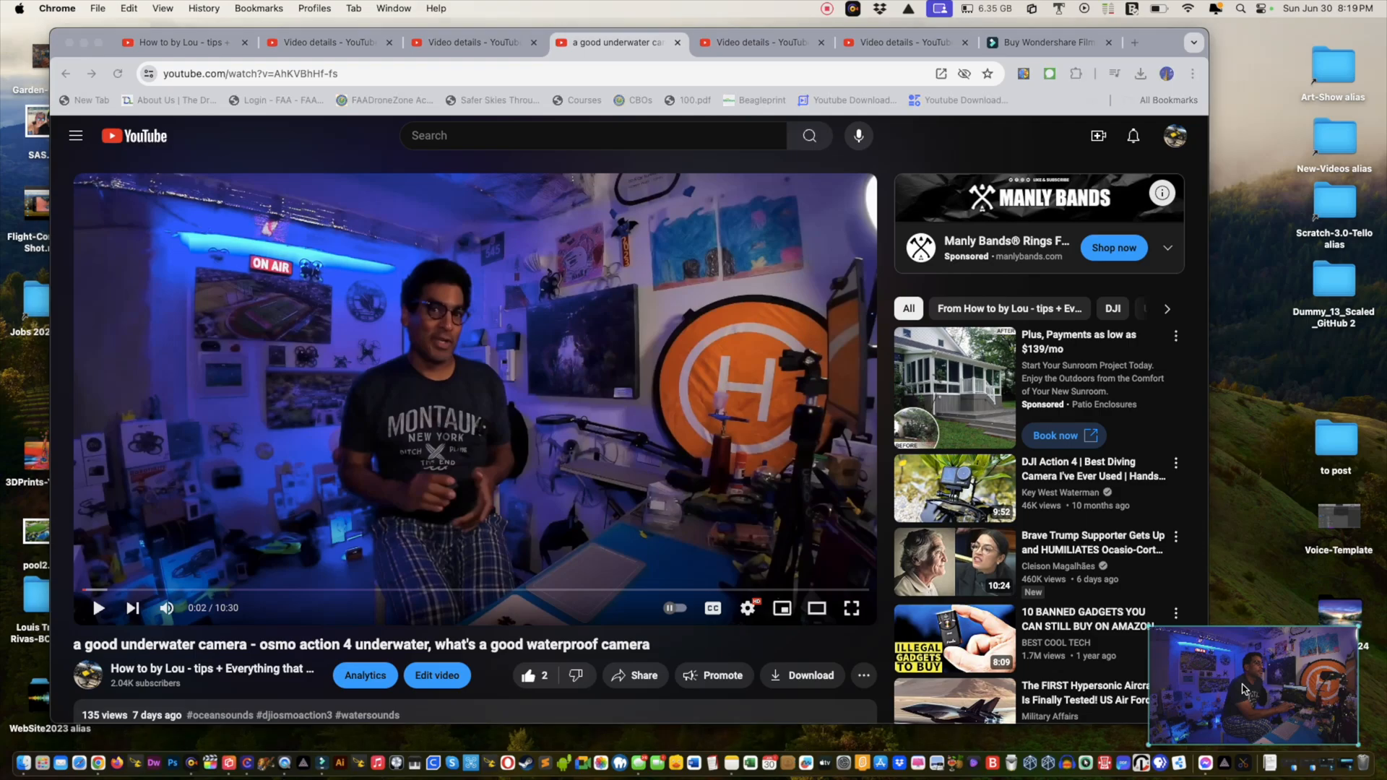
{"action": "left_click_drag", "start_coordinate": [1242, 689], "coordinate": [1239, 676]}
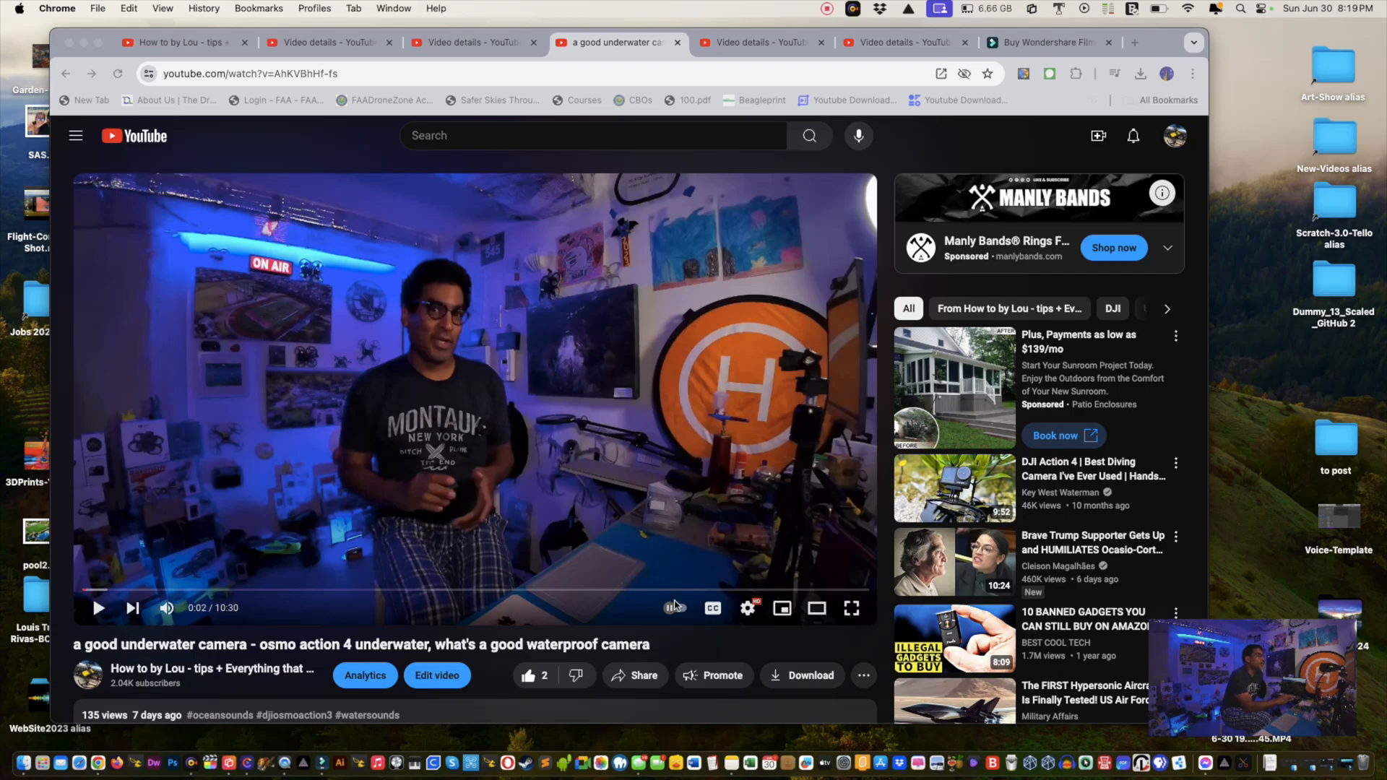
Step: Check the video's available playback quality options and read the viewer comments below it
{"action": "left_click", "coordinate": [745, 613]}
{"action": "left_click", "coordinate": [746, 612]}
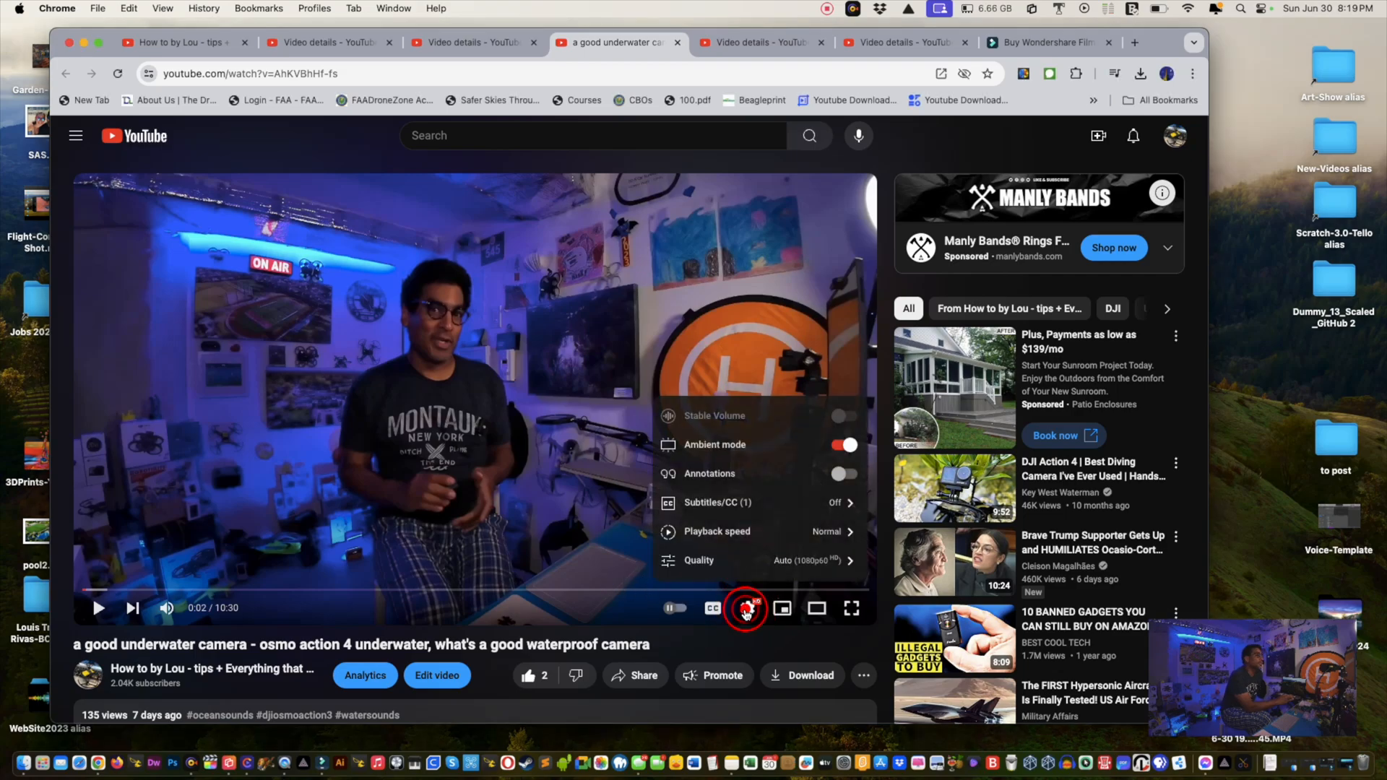
{"action": "left_click", "coordinate": [762, 563]}
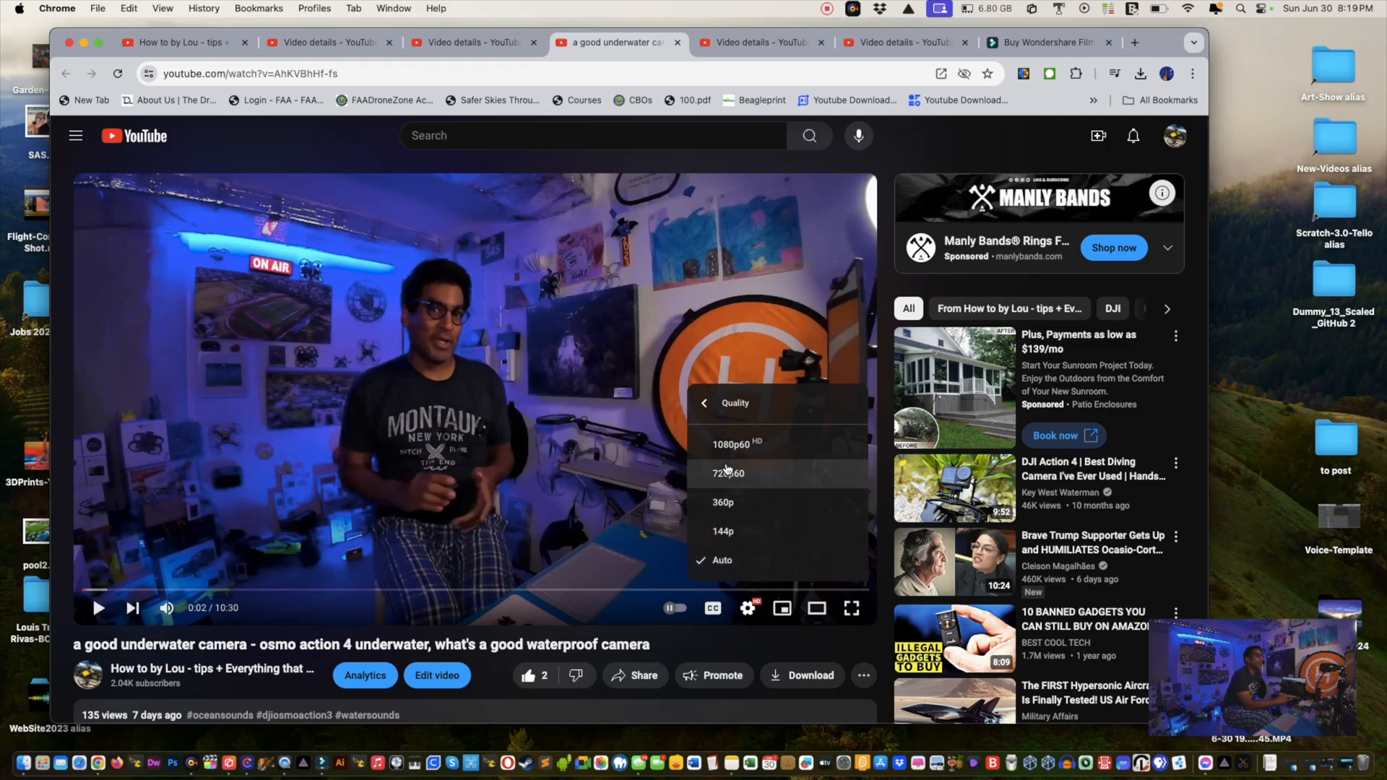
{"action": "left_click", "coordinate": [531, 462]}
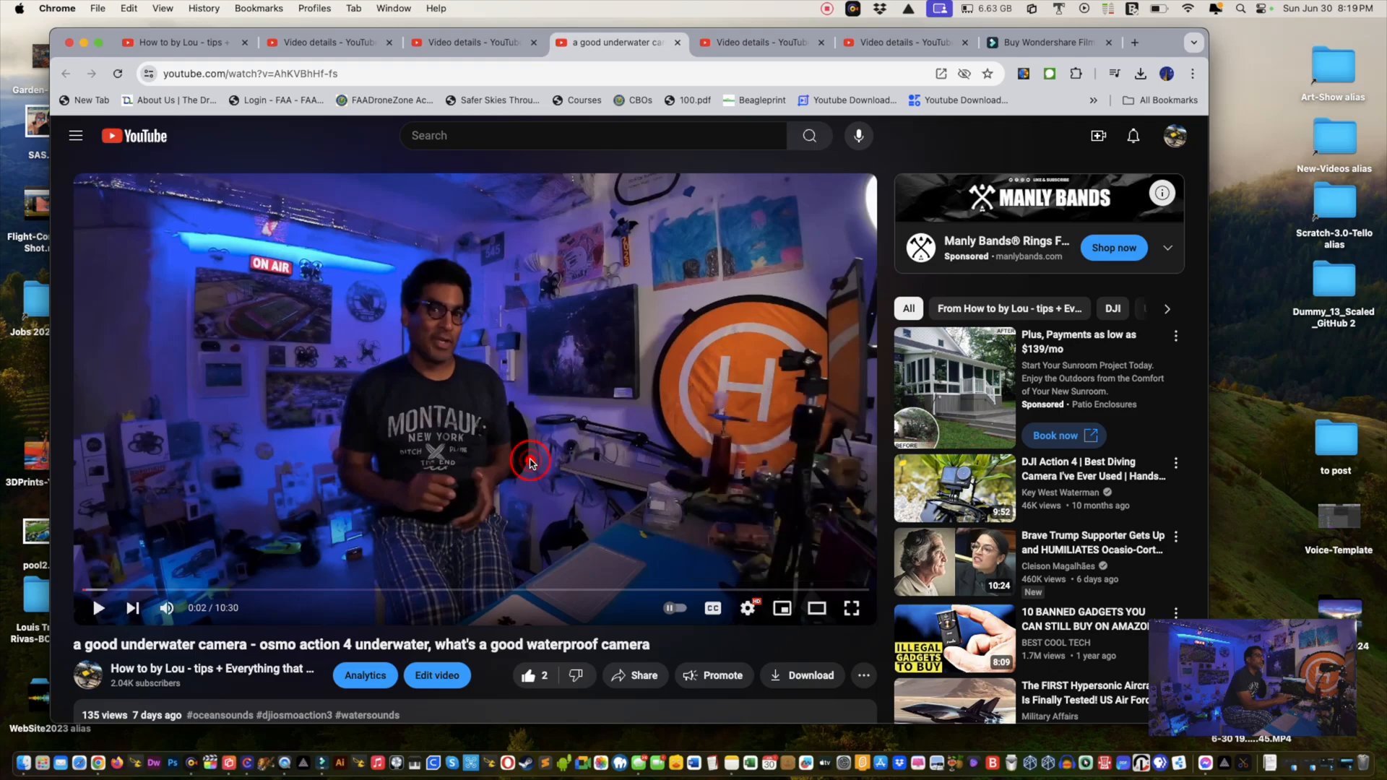
{"action": "scroll", "coordinate": [564, 587], "scroll_direction": "down", "scroll_amount": 5}
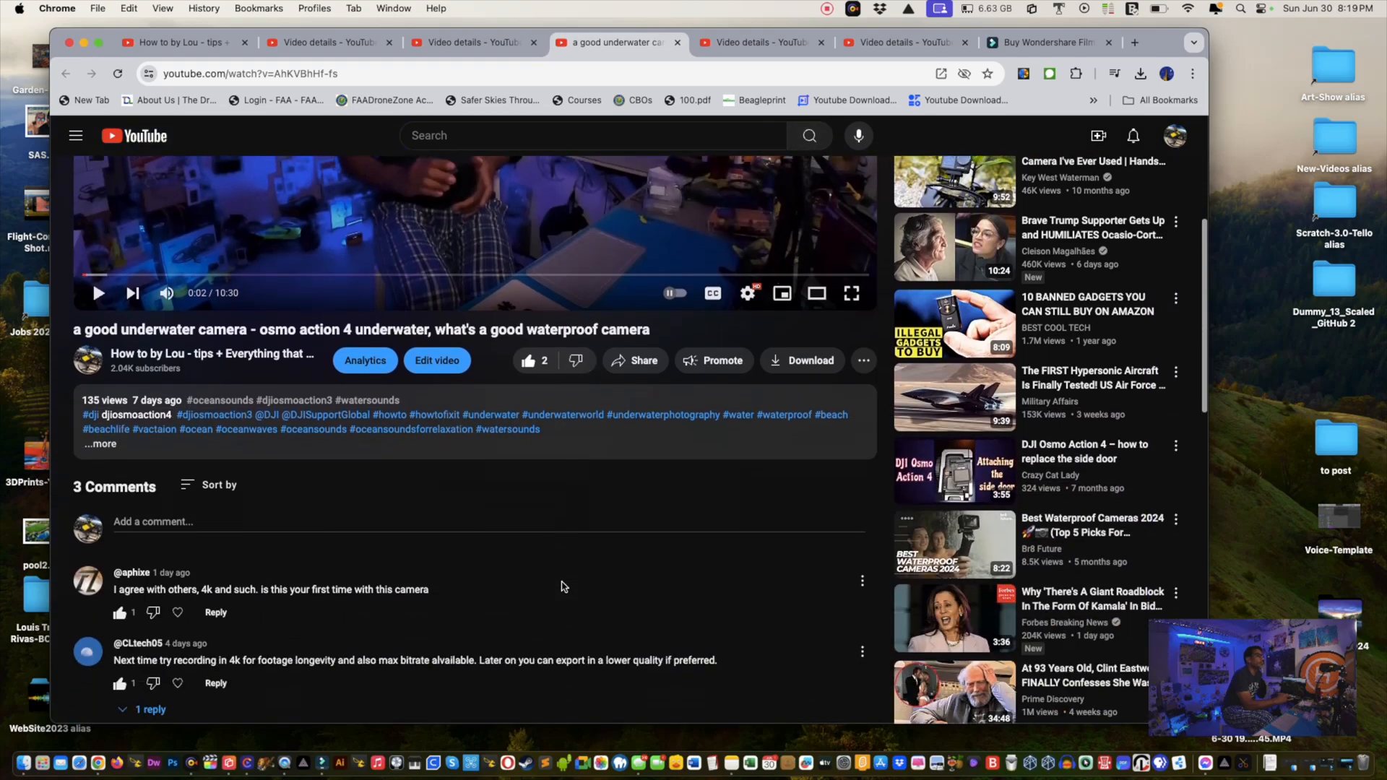
{"action": "scroll", "coordinate": [564, 587], "scroll_direction": "down", "scroll_amount": 2}
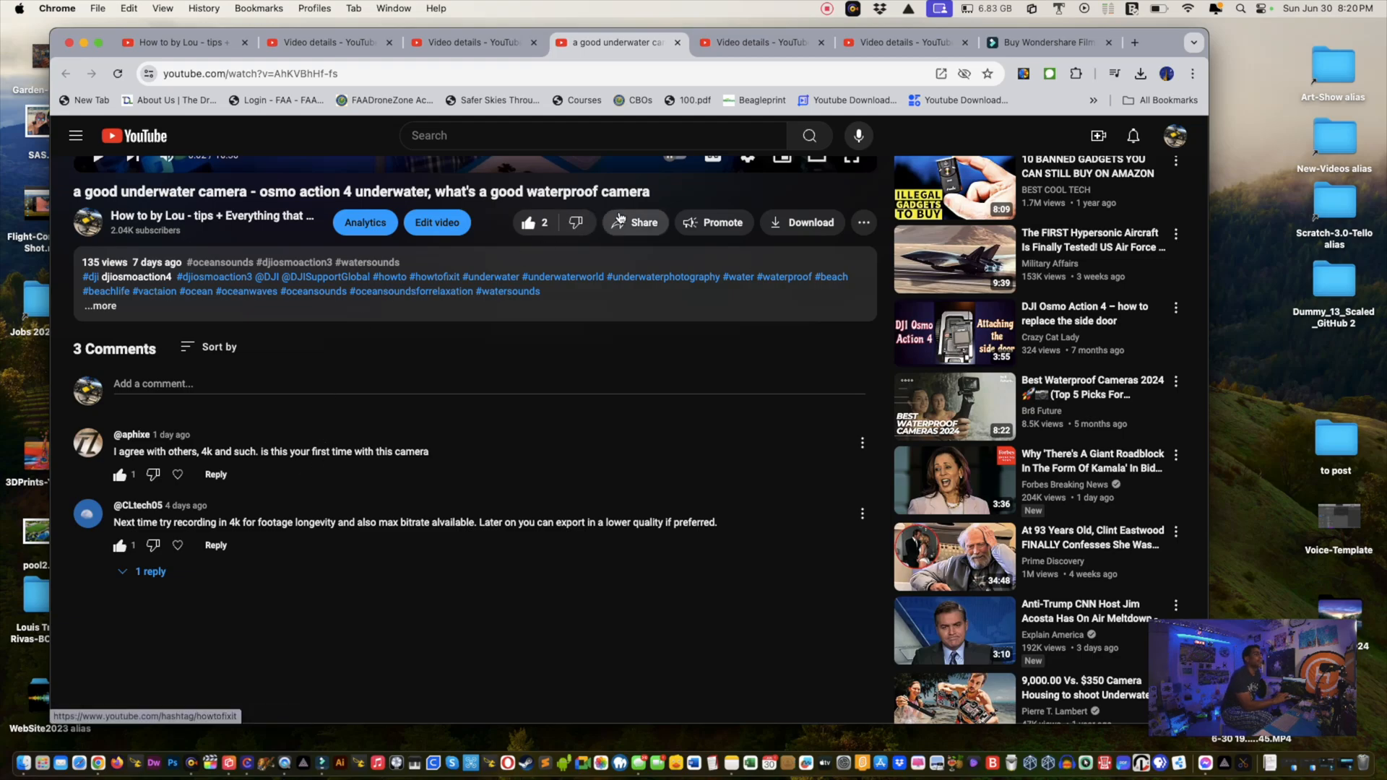
Step: Switch to HitPaw Video Converter on Desktop 2, reposition its window and show the list of converted files
{"action": "mouse_move", "coordinate": [1386, 0]}
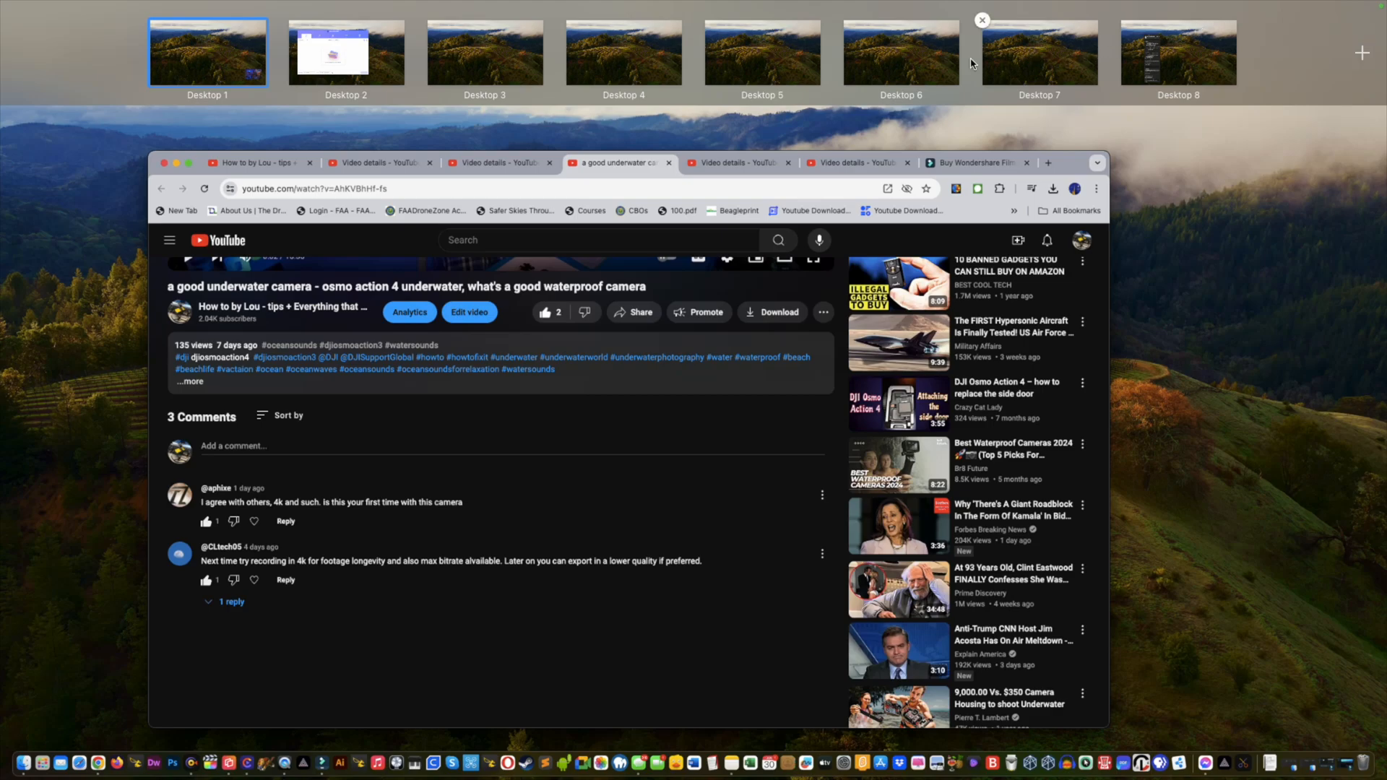
{"action": "left_click", "coordinate": [316, 65]}
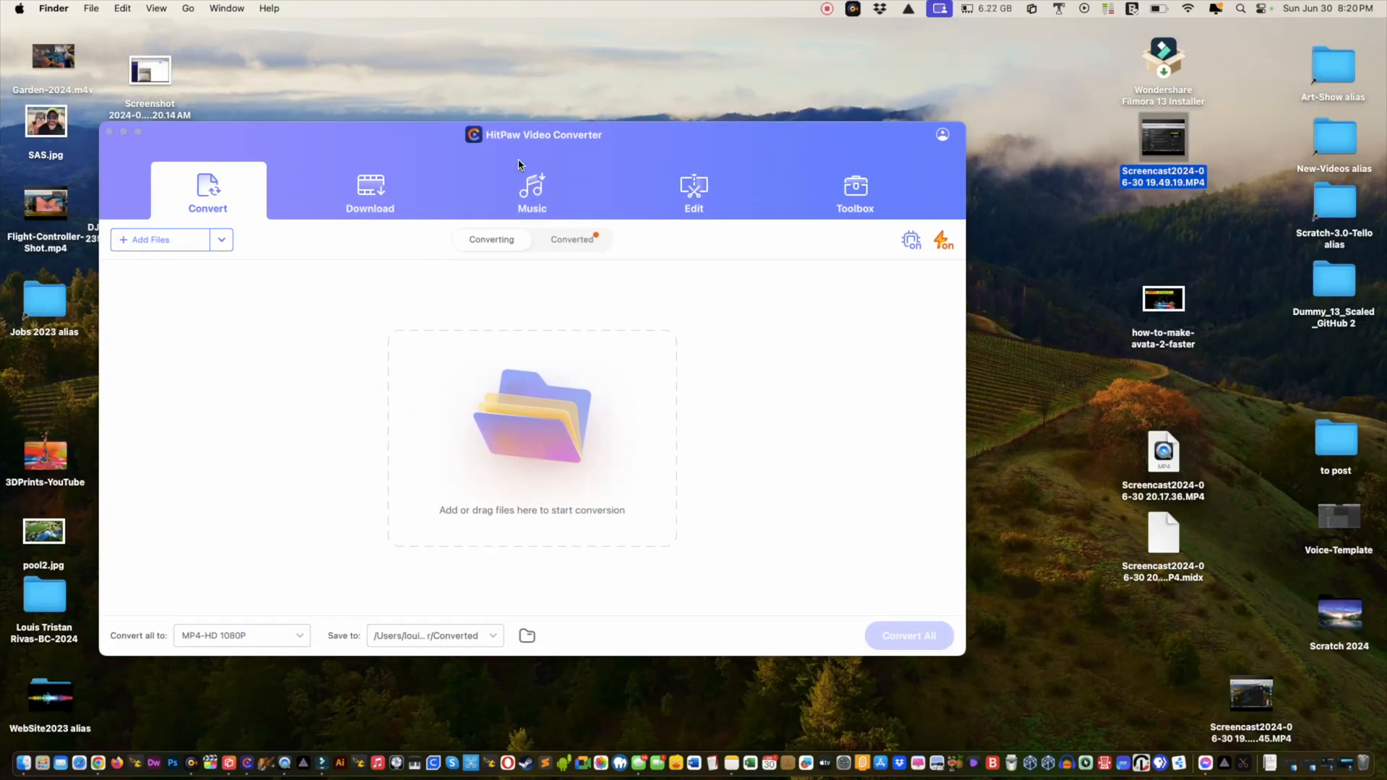
{"action": "left_click_drag", "start_coordinate": [557, 139], "coordinate": [596, 142]}
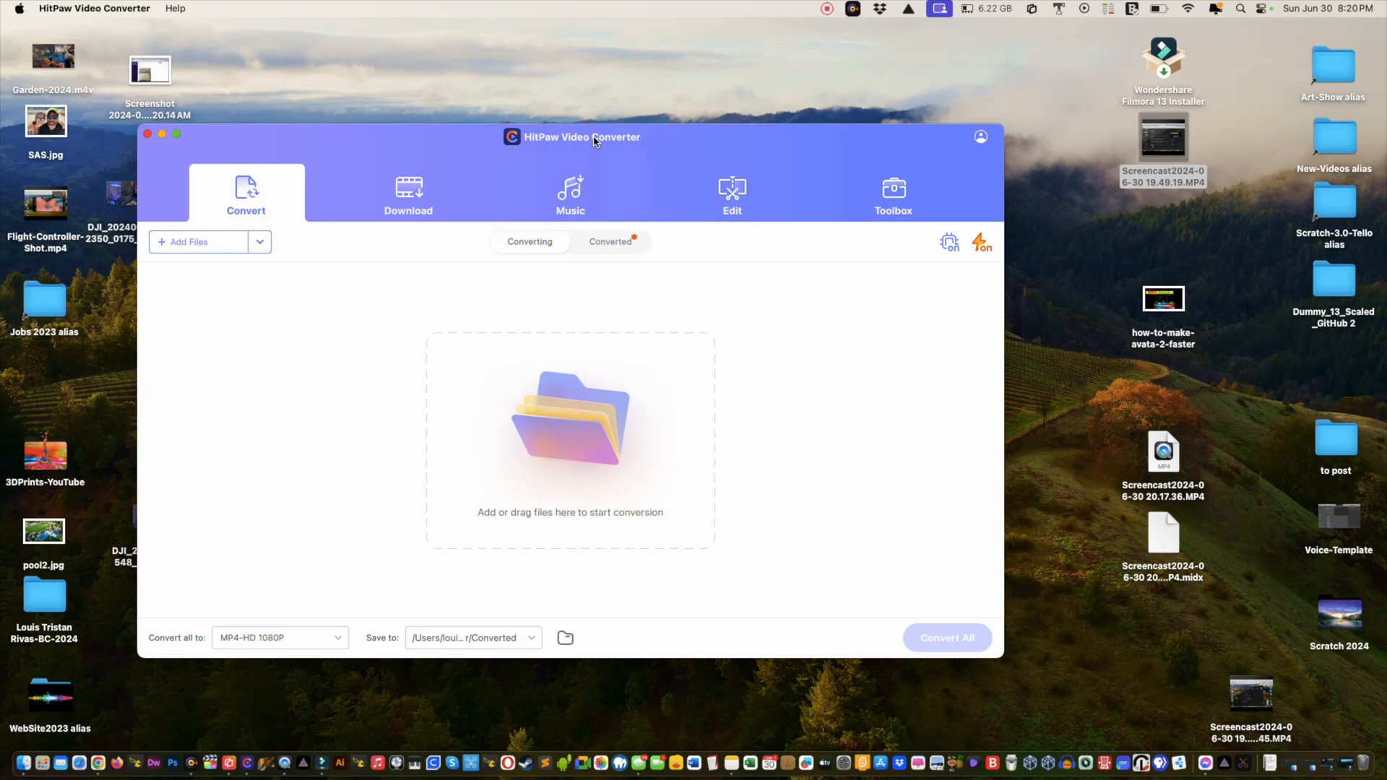
{"action": "left_click", "coordinate": [613, 245]}
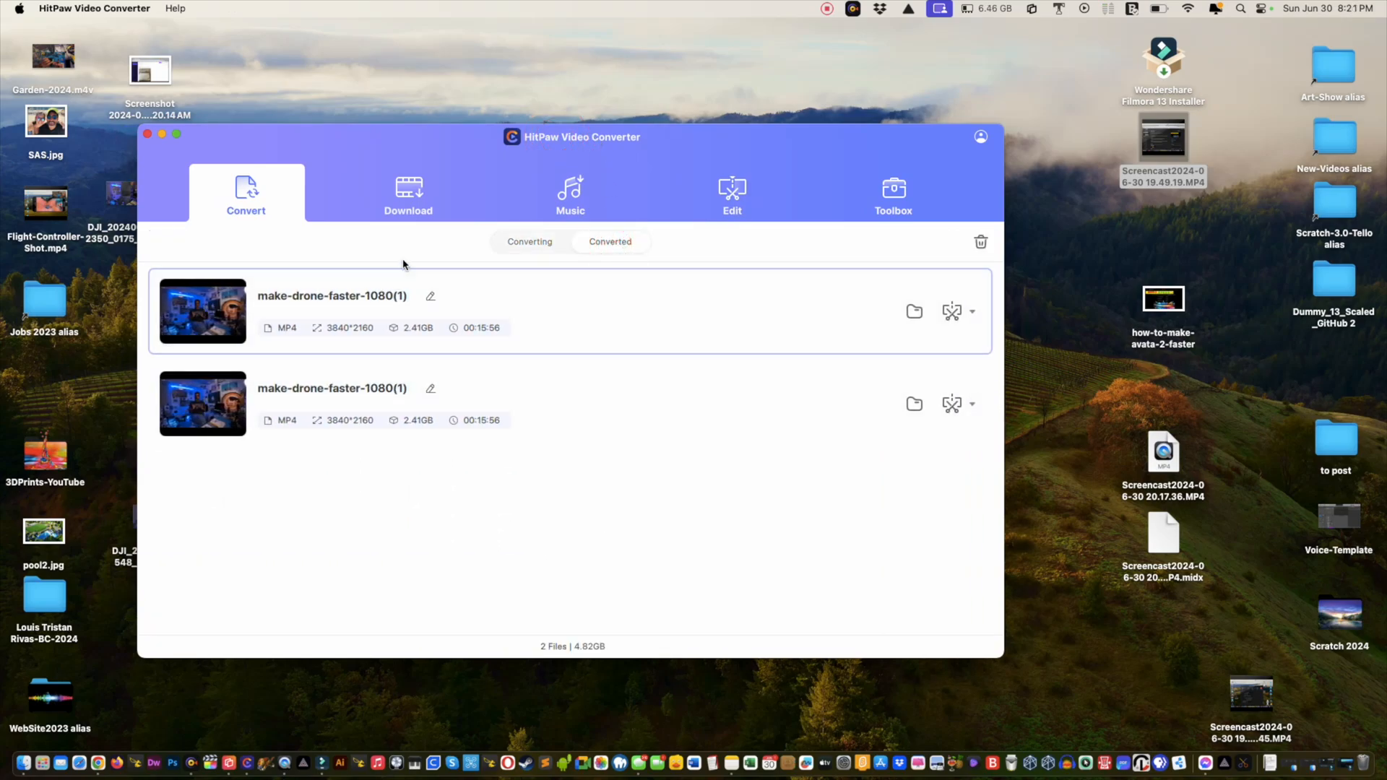
Step: Open the output folder of the first converted video and delete make-drone-faster-1080(1).mp4 from it
{"action": "left_click", "coordinate": [913, 312]}
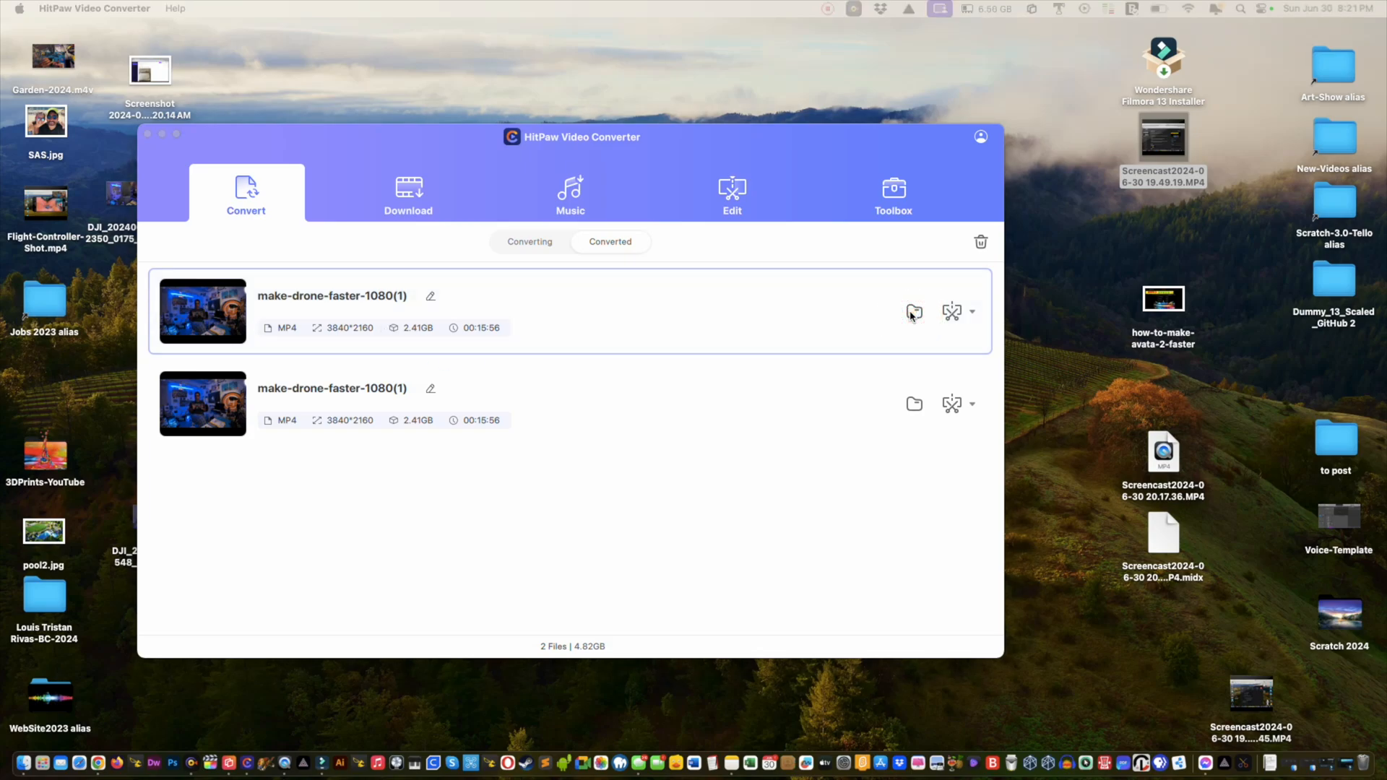
{"action": "left_click", "coordinate": [912, 312]}
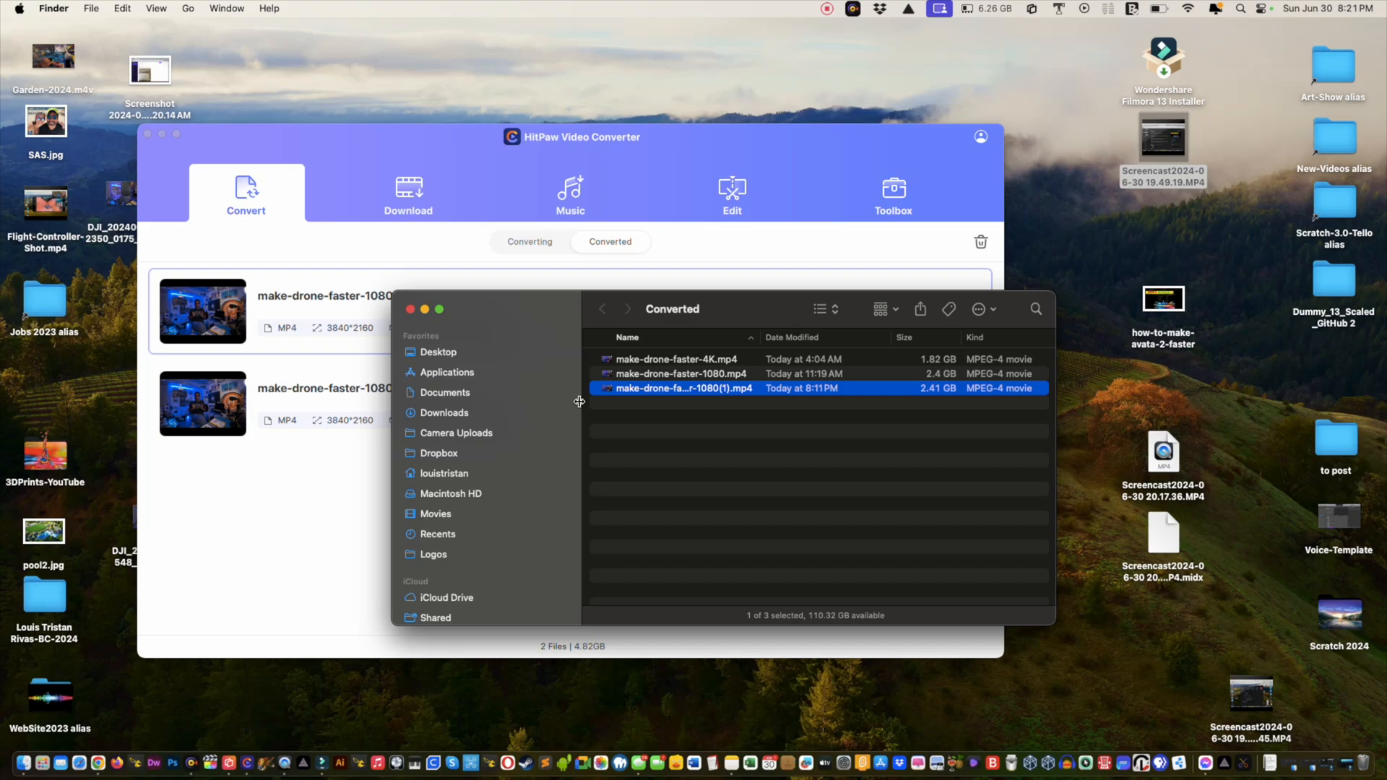
{"action": "key", "text": "super+BackSpace"}
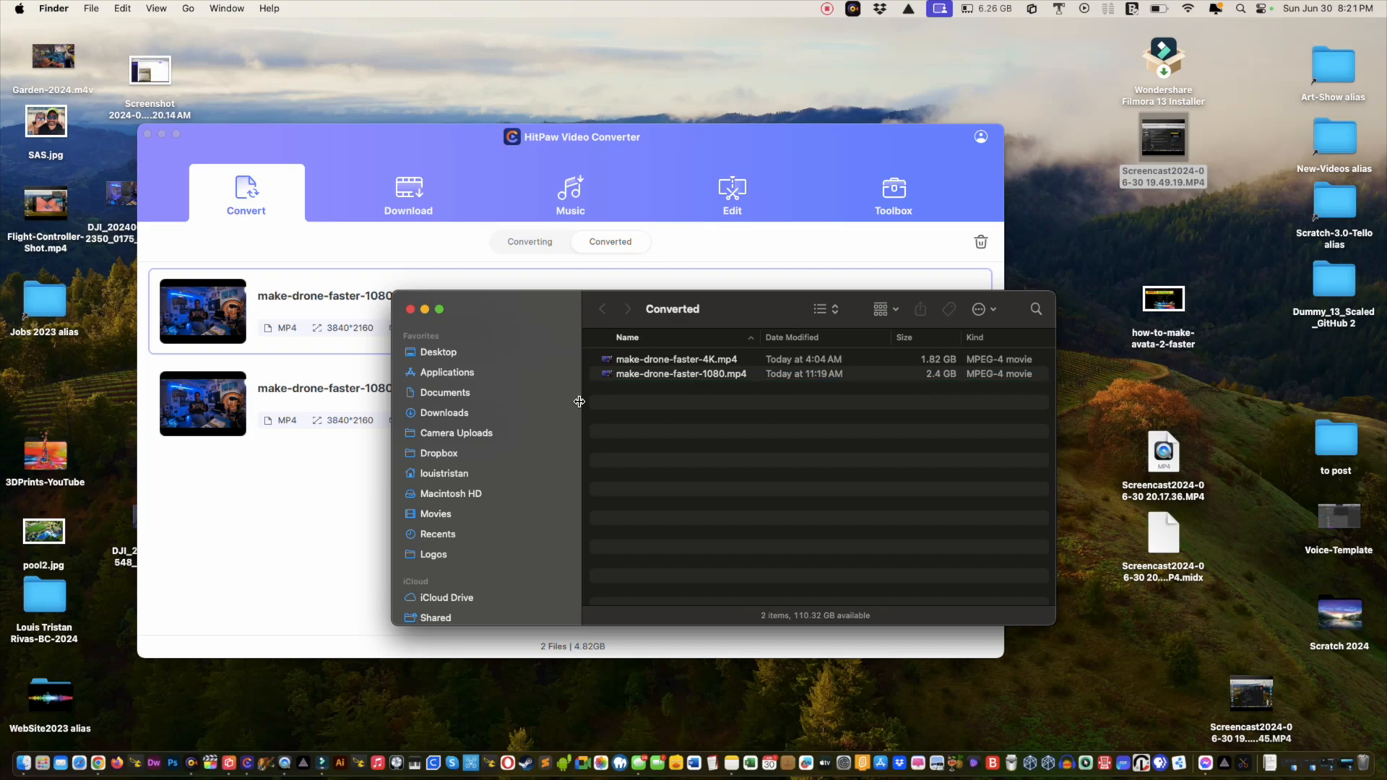
Step: Preview make-drone-faster-1080.mp4 and make-drone-faster-4K.mp4 in turn, closing each preview
{"action": "left_click", "coordinate": [684, 376]}
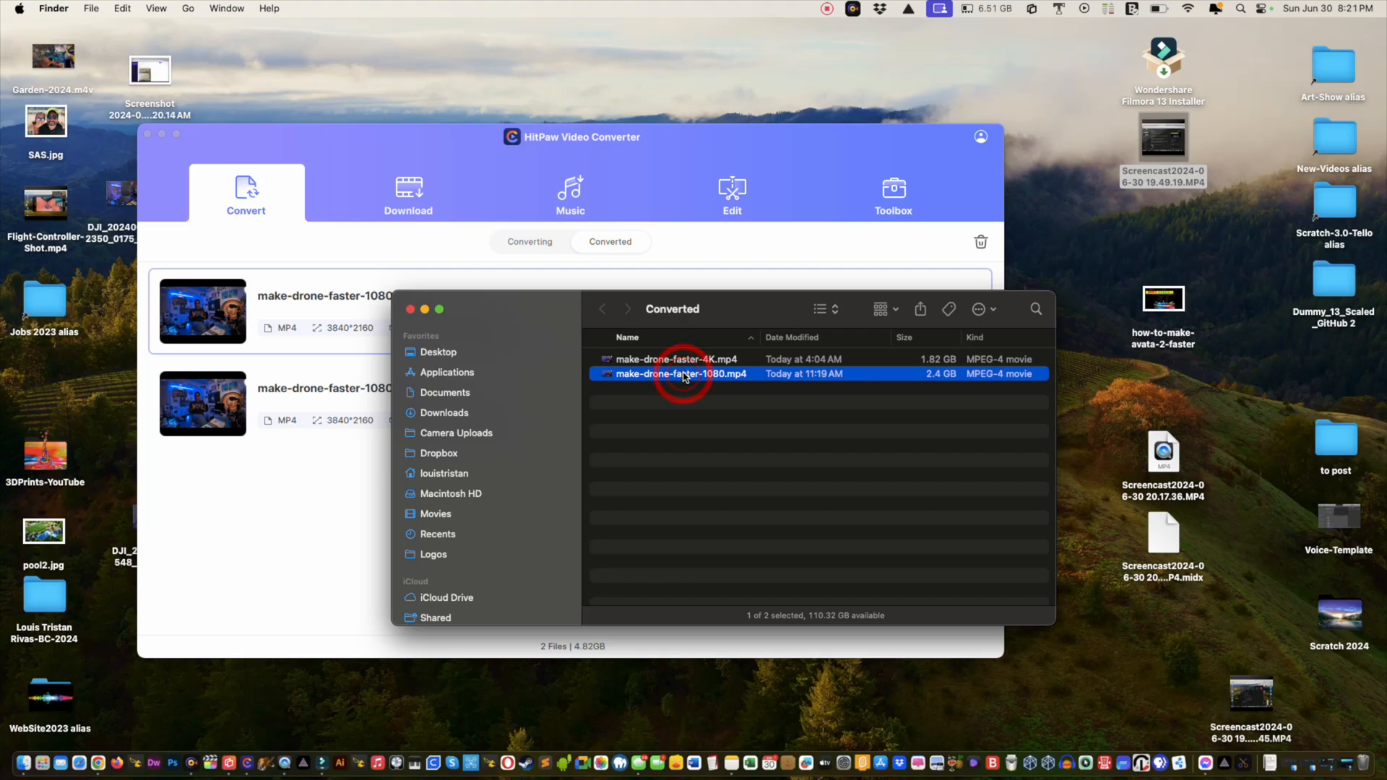
{"action": "key", "text": "space"}
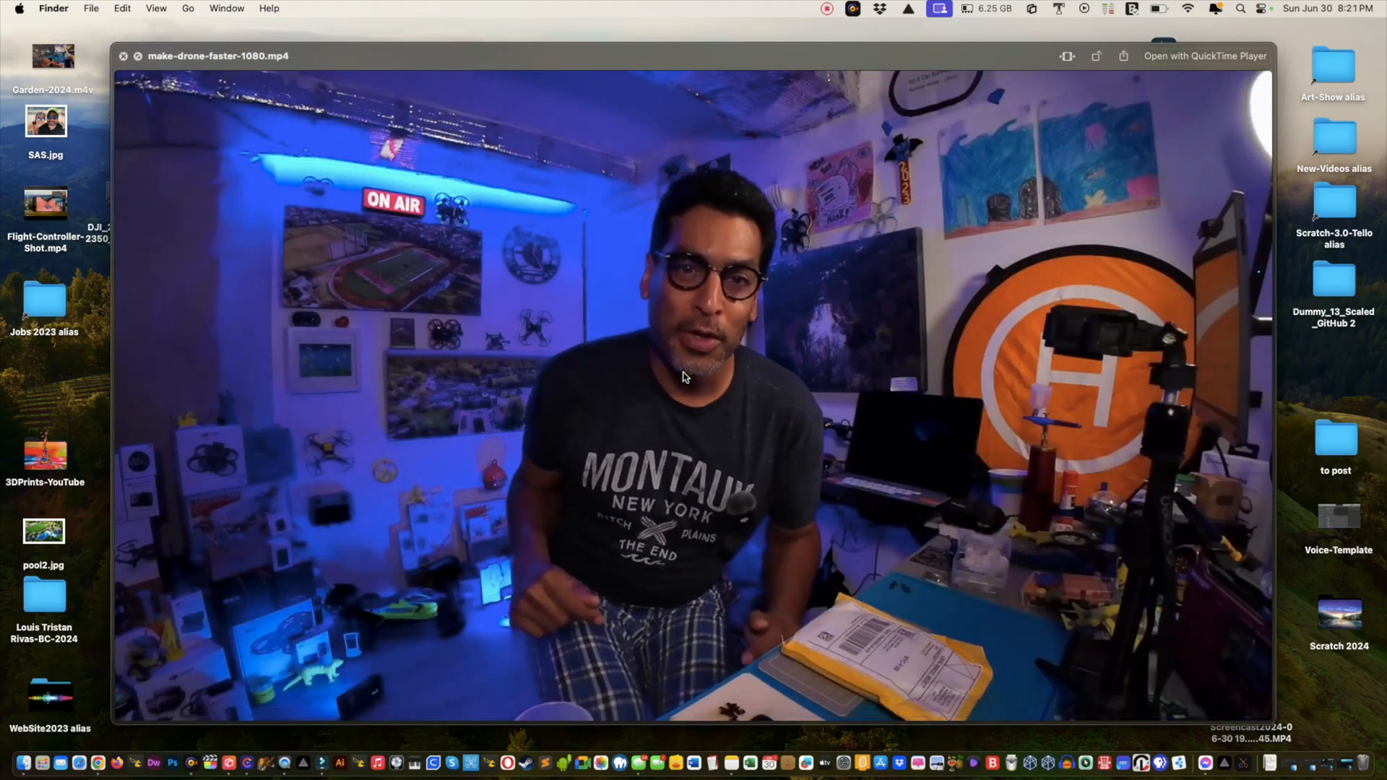
{"action": "key", "text": "space"}
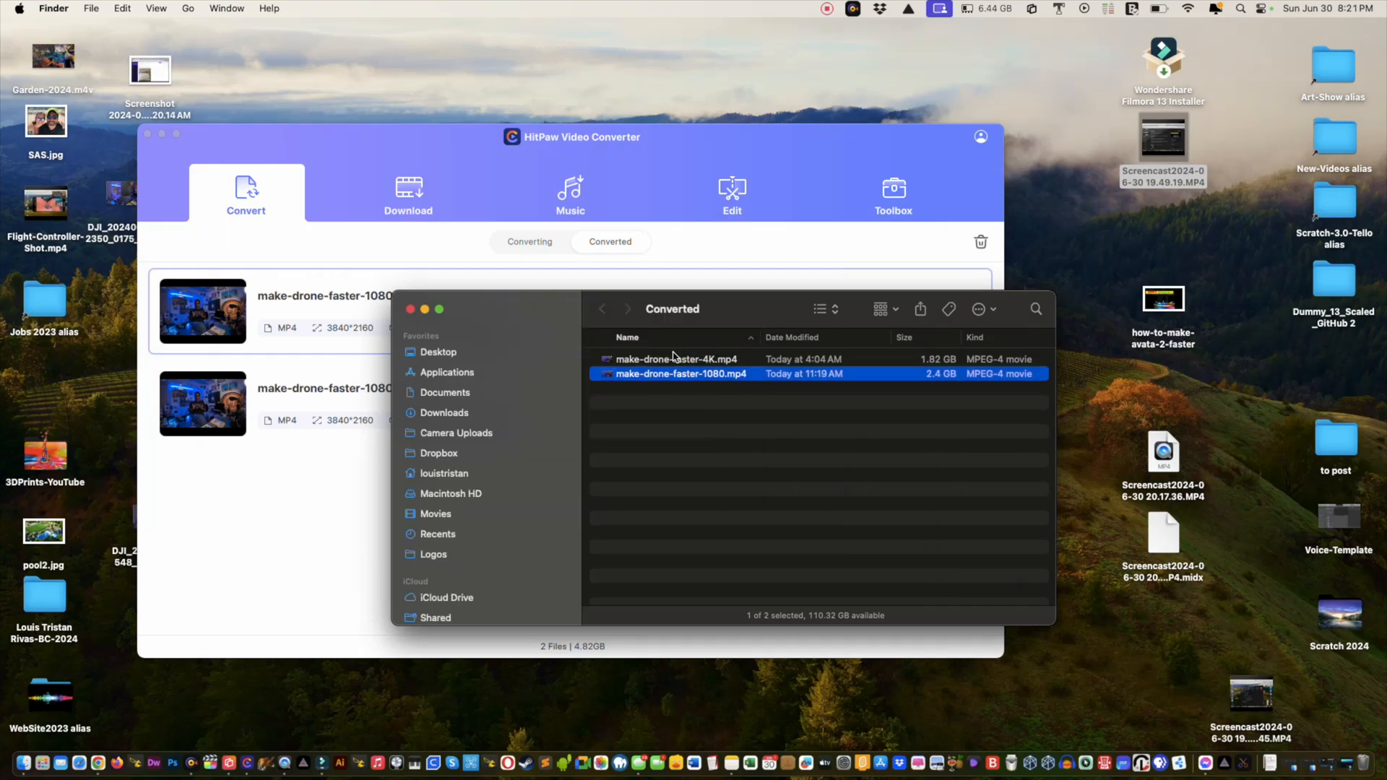
{"action": "left_click", "coordinate": [672, 361]}
{"action": "key", "text": "space"}
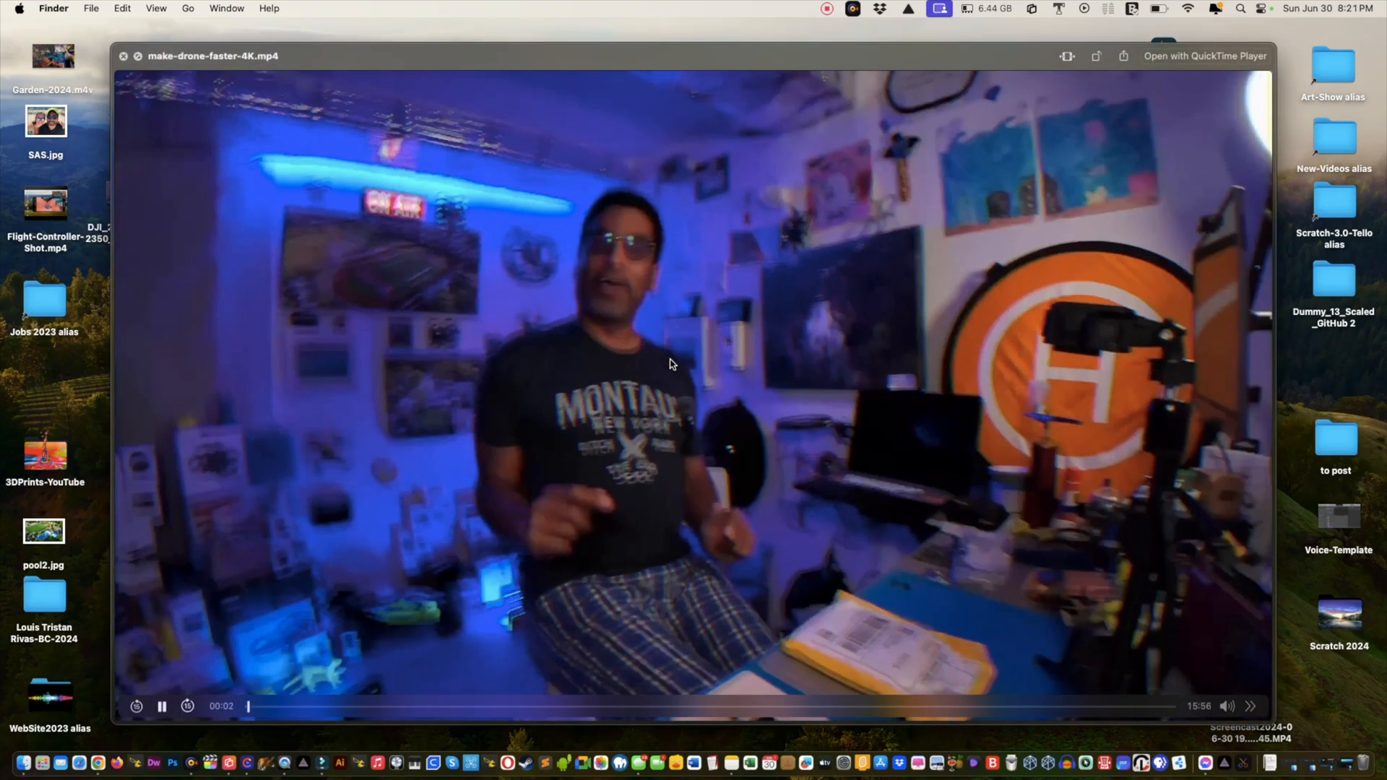
{"action": "key", "text": "space"}
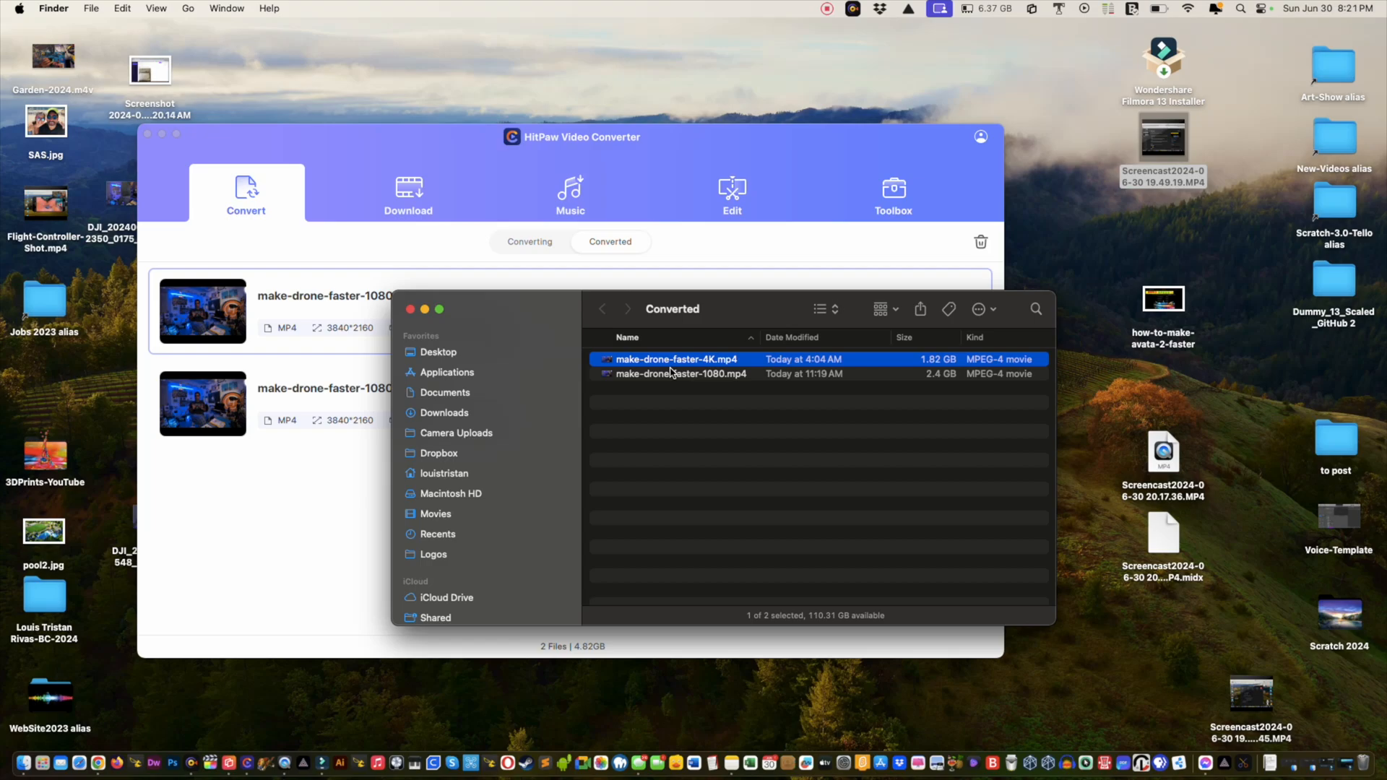
Step: Show the file information of make-drone-faster-4K.mp4 and make-drone-faster-1080.mp4 to compare their dimensions and sizes
{"action": "key", "text": "super+i"}
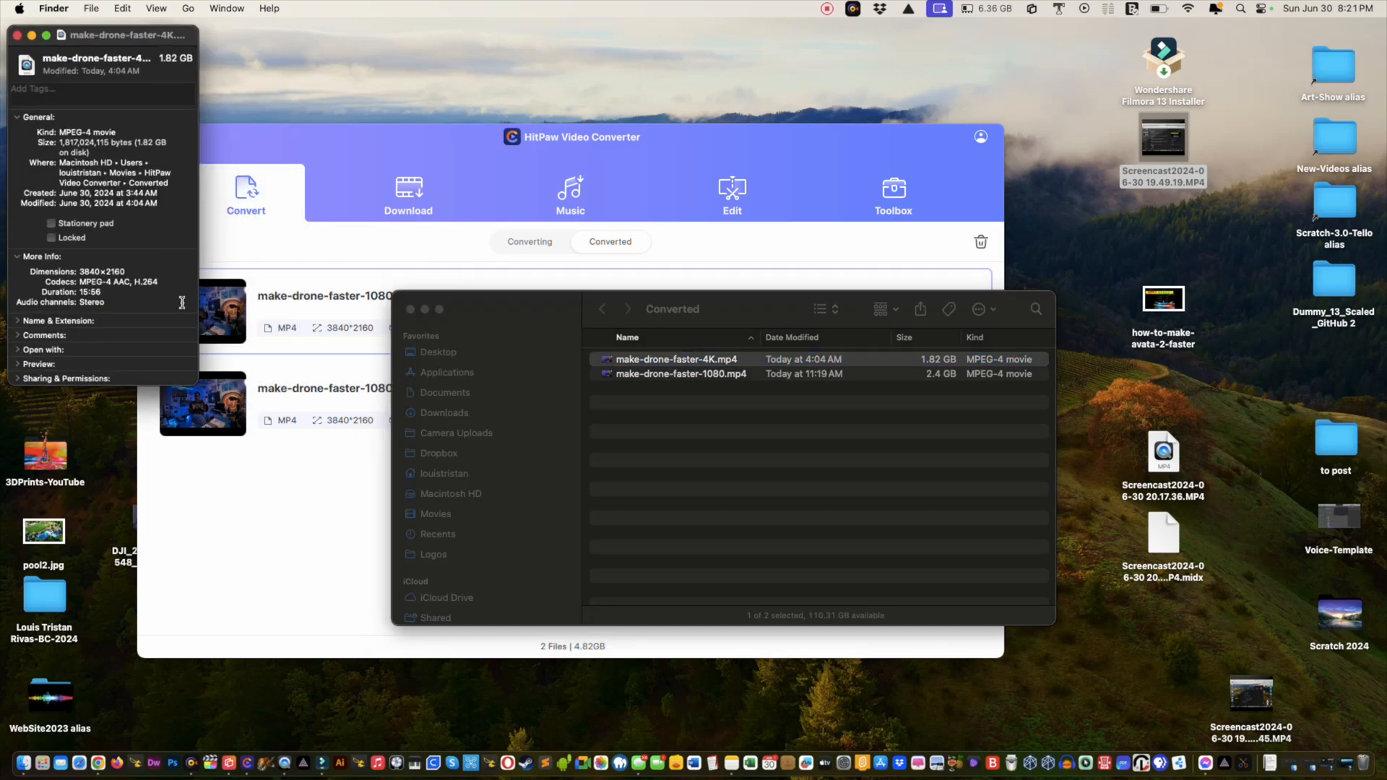
{"action": "left_click", "coordinate": [17, 257]}
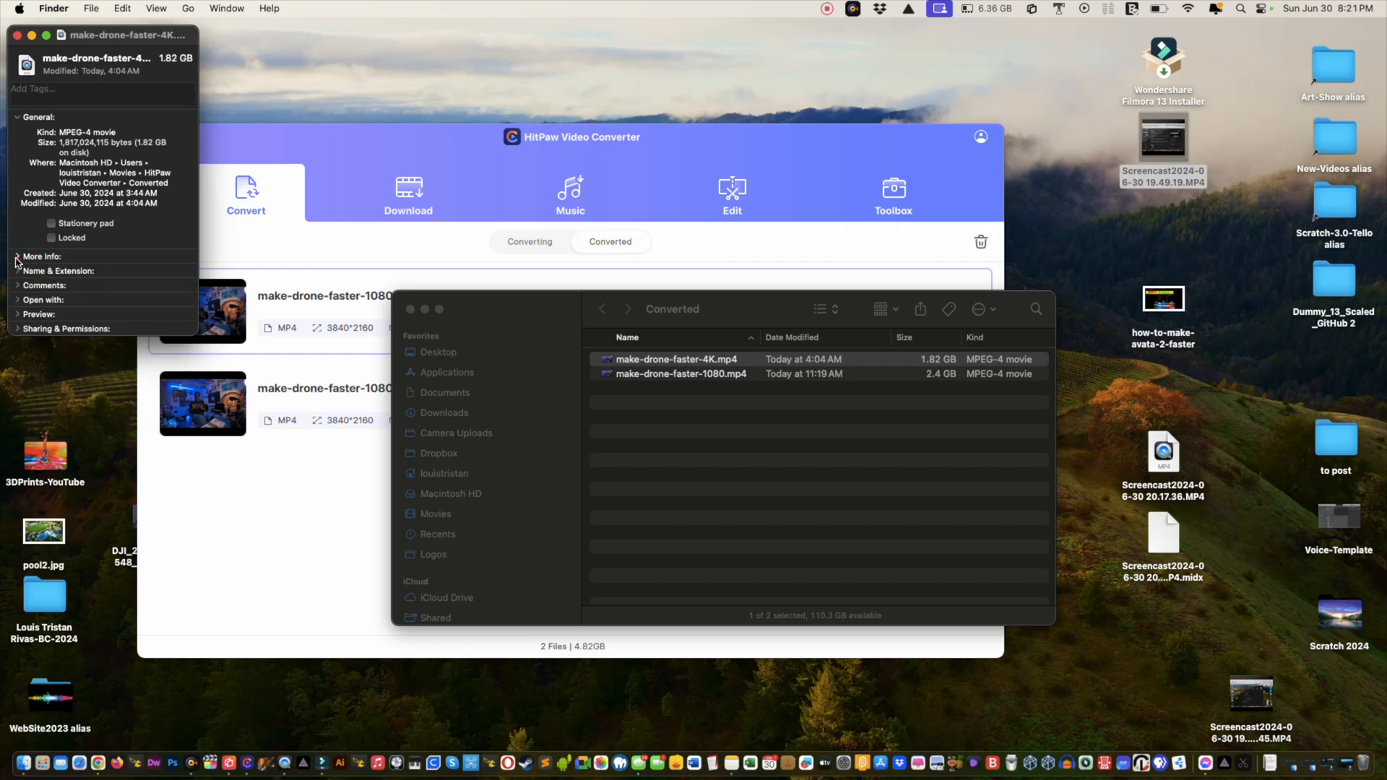
{"action": "left_click", "coordinate": [18, 256]}
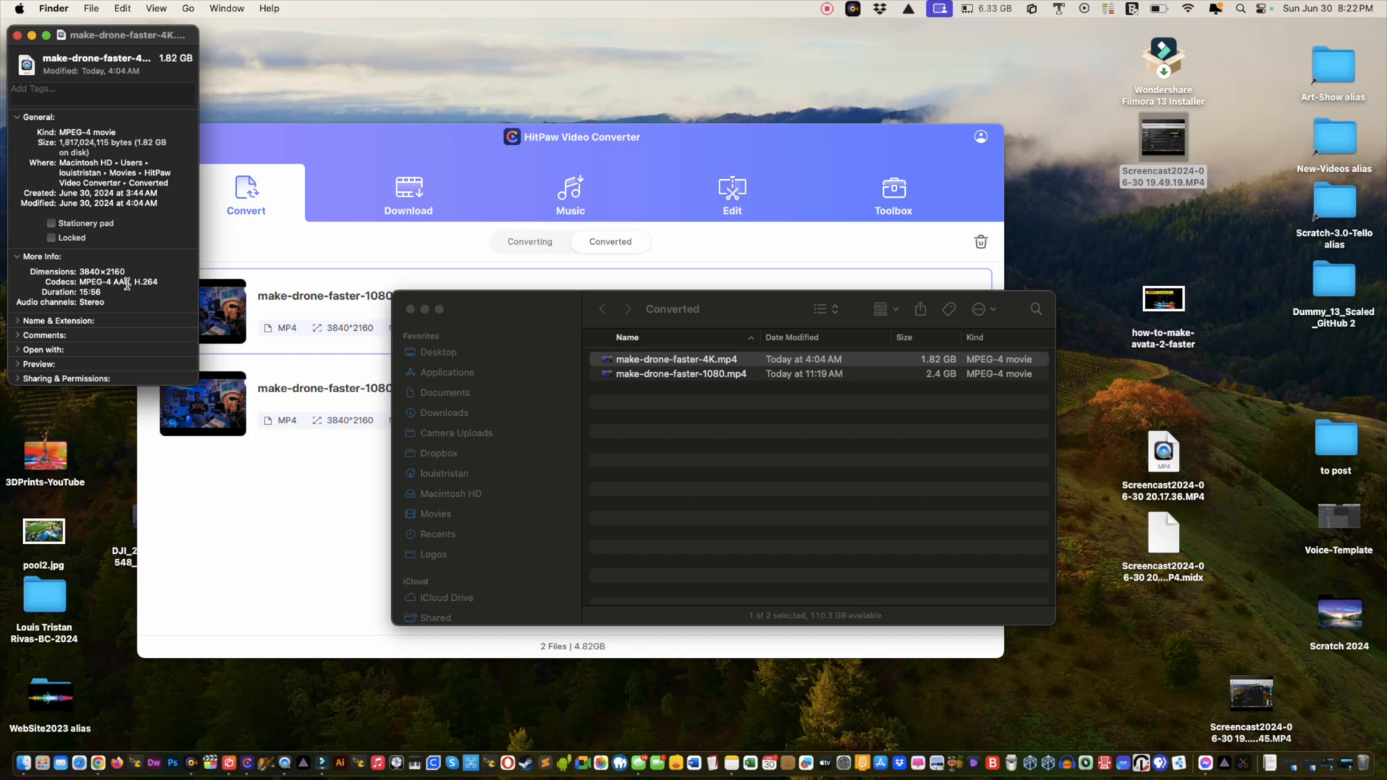
{"action": "left_click", "coordinate": [618, 377]}
{"action": "left_click", "coordinate": [618, 377]}
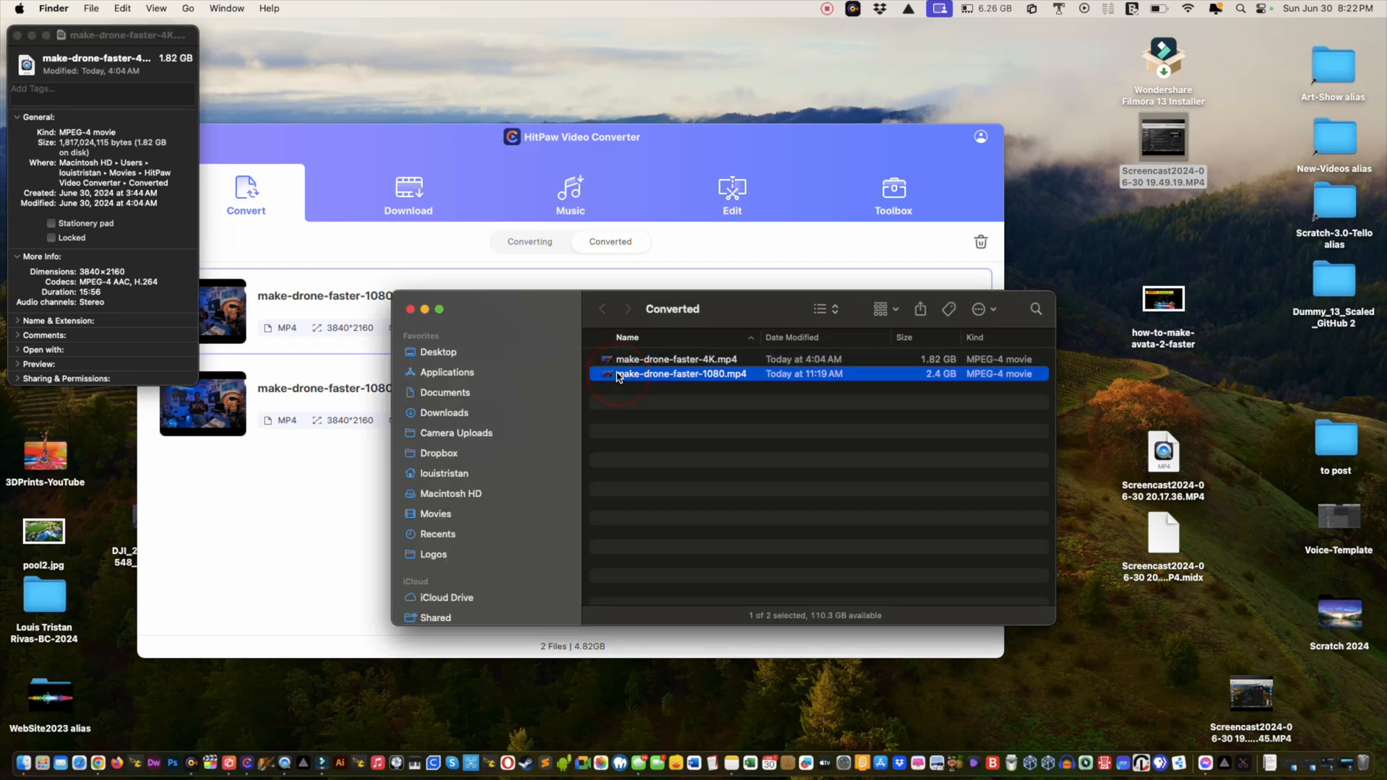
{"action": "key", "text": "super+i"}
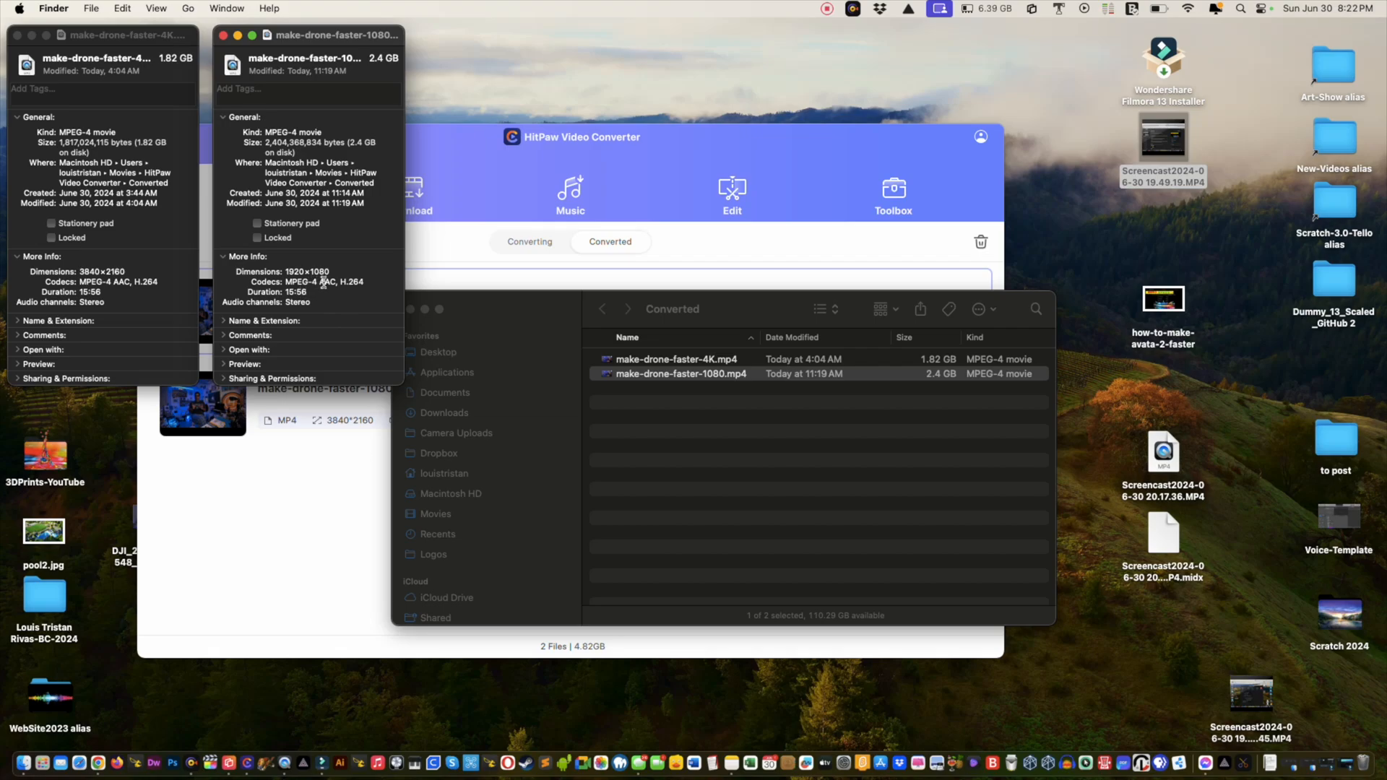
Step: Close both file information windows and the Converted folder window
{"action": "left_click", "coordinate": [223, 35]}
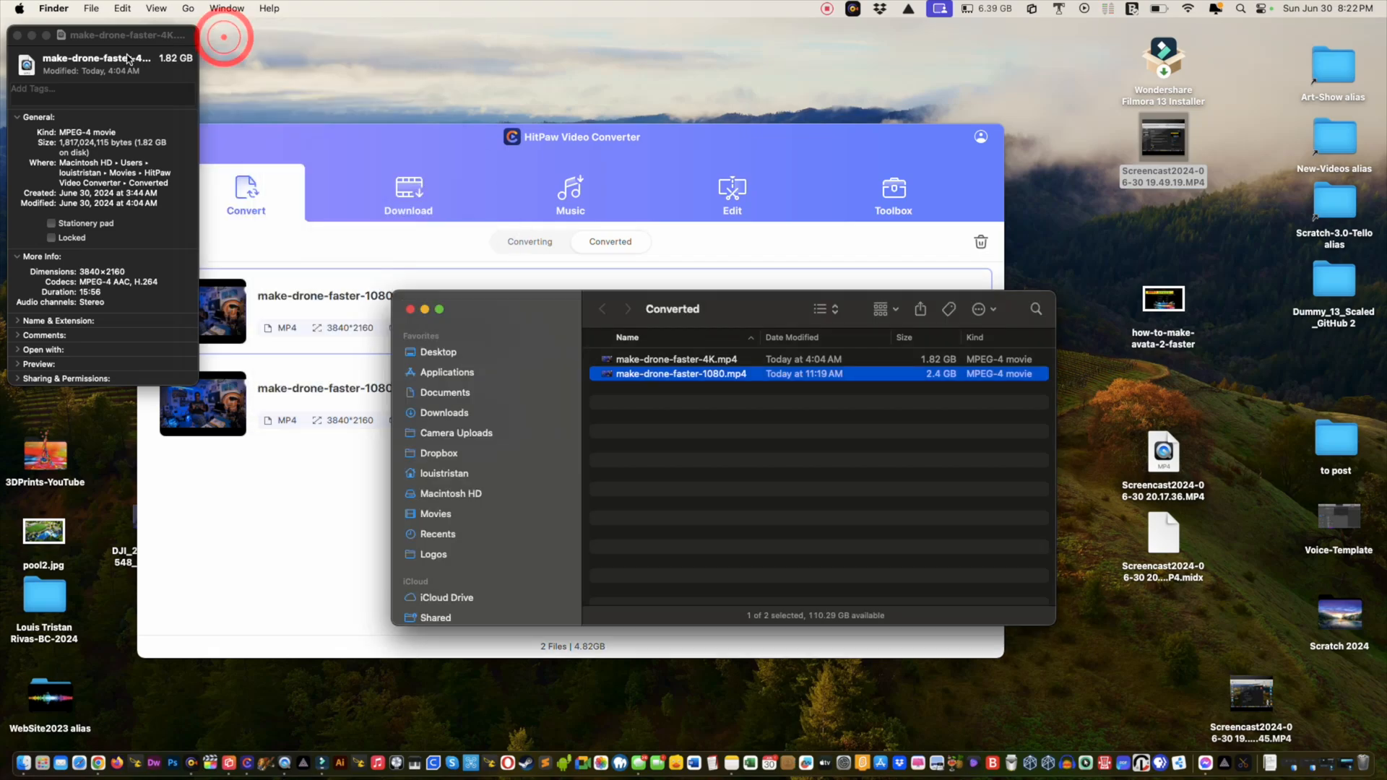
{"action": "left_click", "coordinate": [15, 36]}
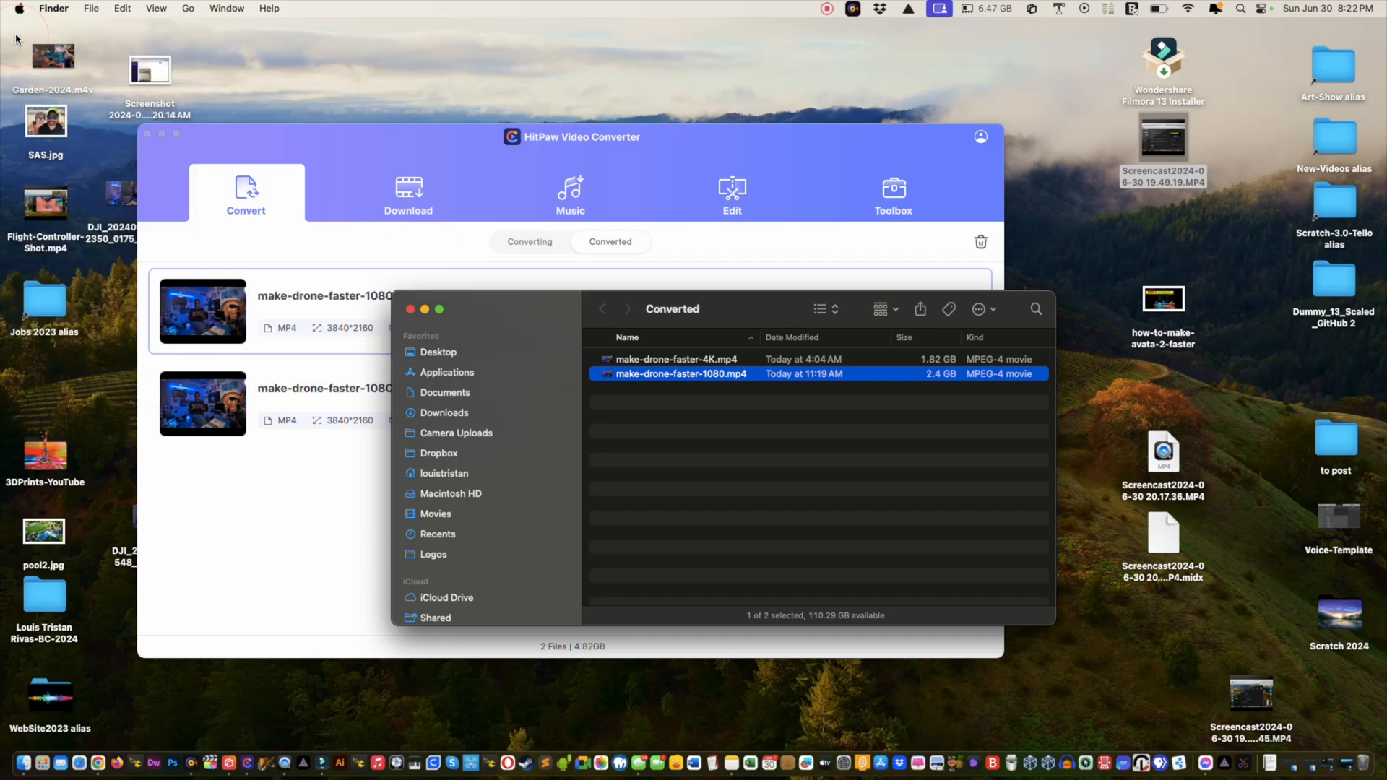
{"action": "left_click", "coordinate": [409, 309]}
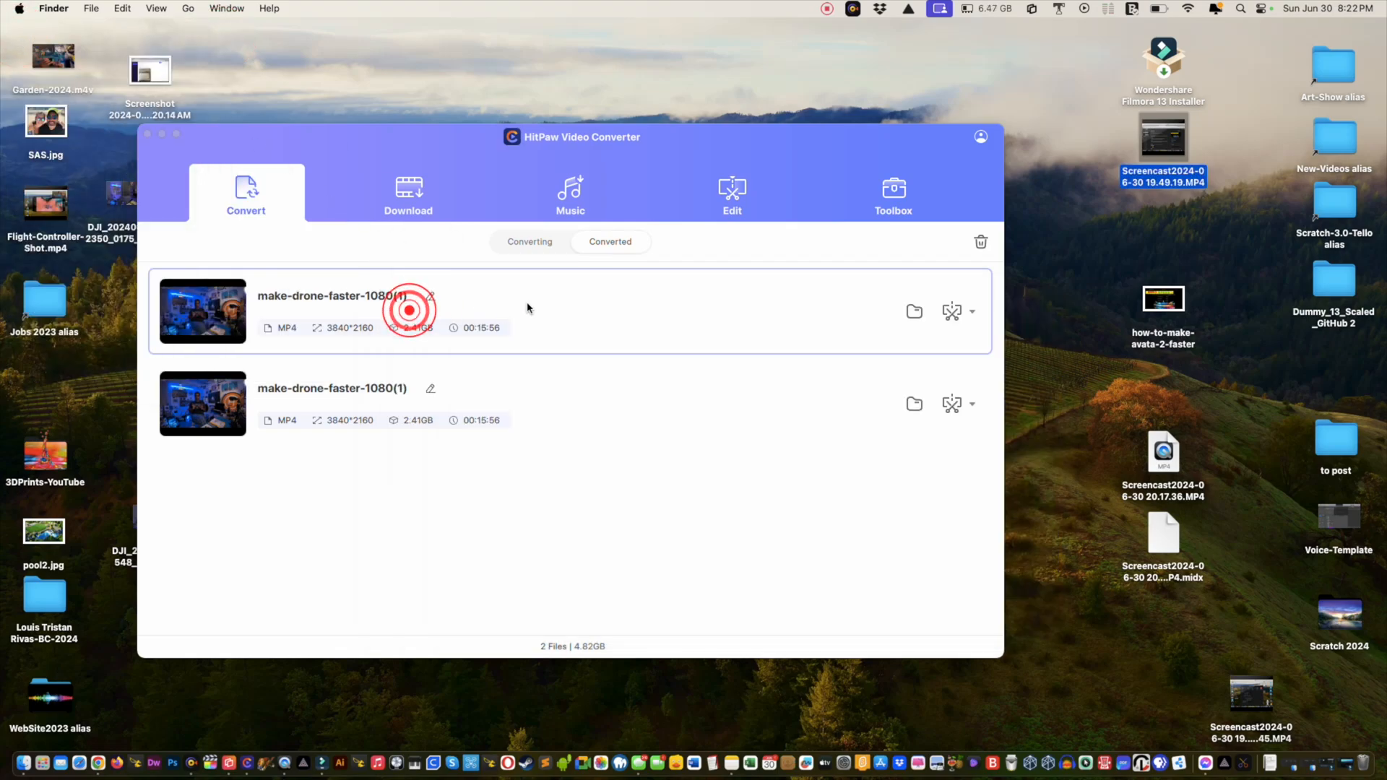
Step: Clear the two make-drone-faster-1080(1) entries from the converted list by requesting their missing files and dismissing the alerts
{"action": "left_click", "coordinate": [913, 312]}
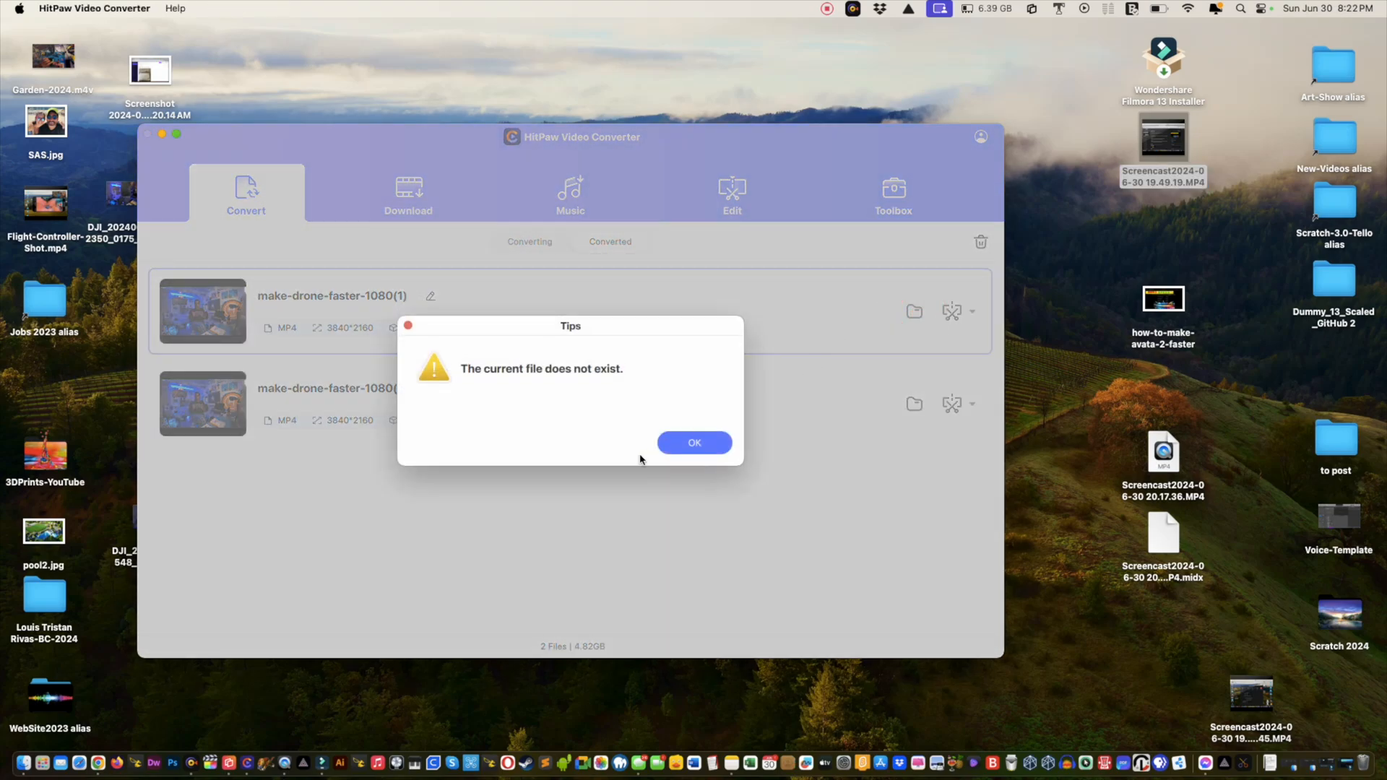
{"action": "left_click", "coordinate": [682, 443]}
{"action": "left_click", "coordinate": [913, 309]}
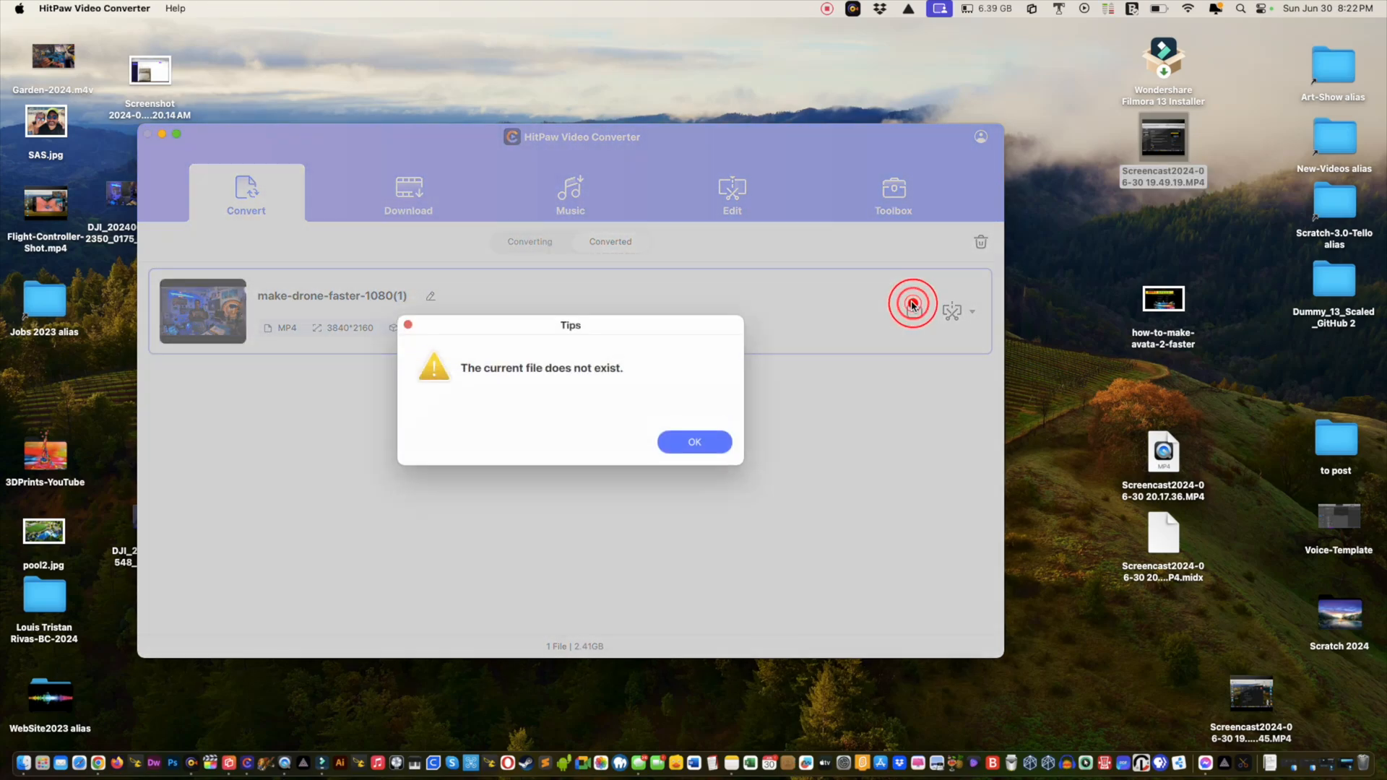
{"action": "left_click", "coordinate": [704, 444]}
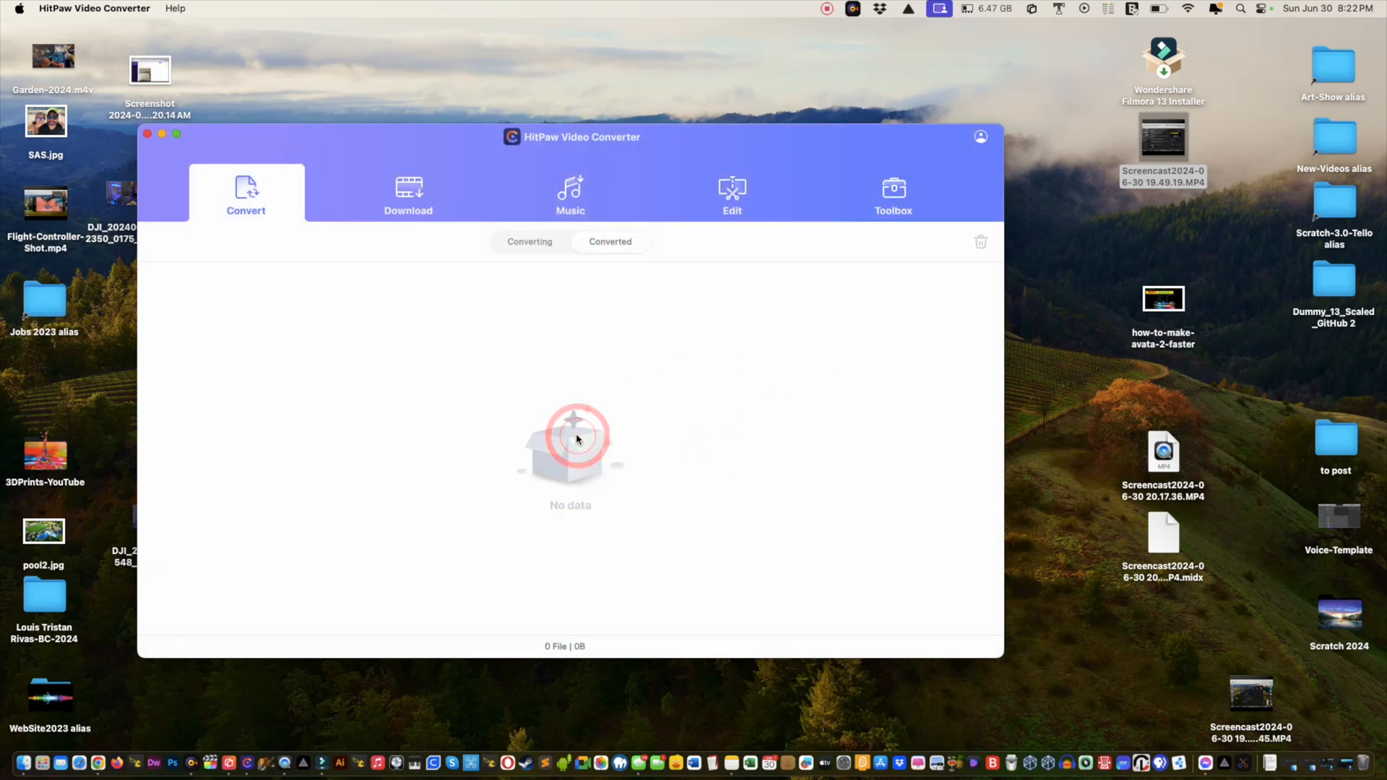
Step: Add make-drone-faster-1080.mp4 from the Converted folder to the list of files waiting for conversion
{"action": "left_click", "coordinate": [525, 242]}
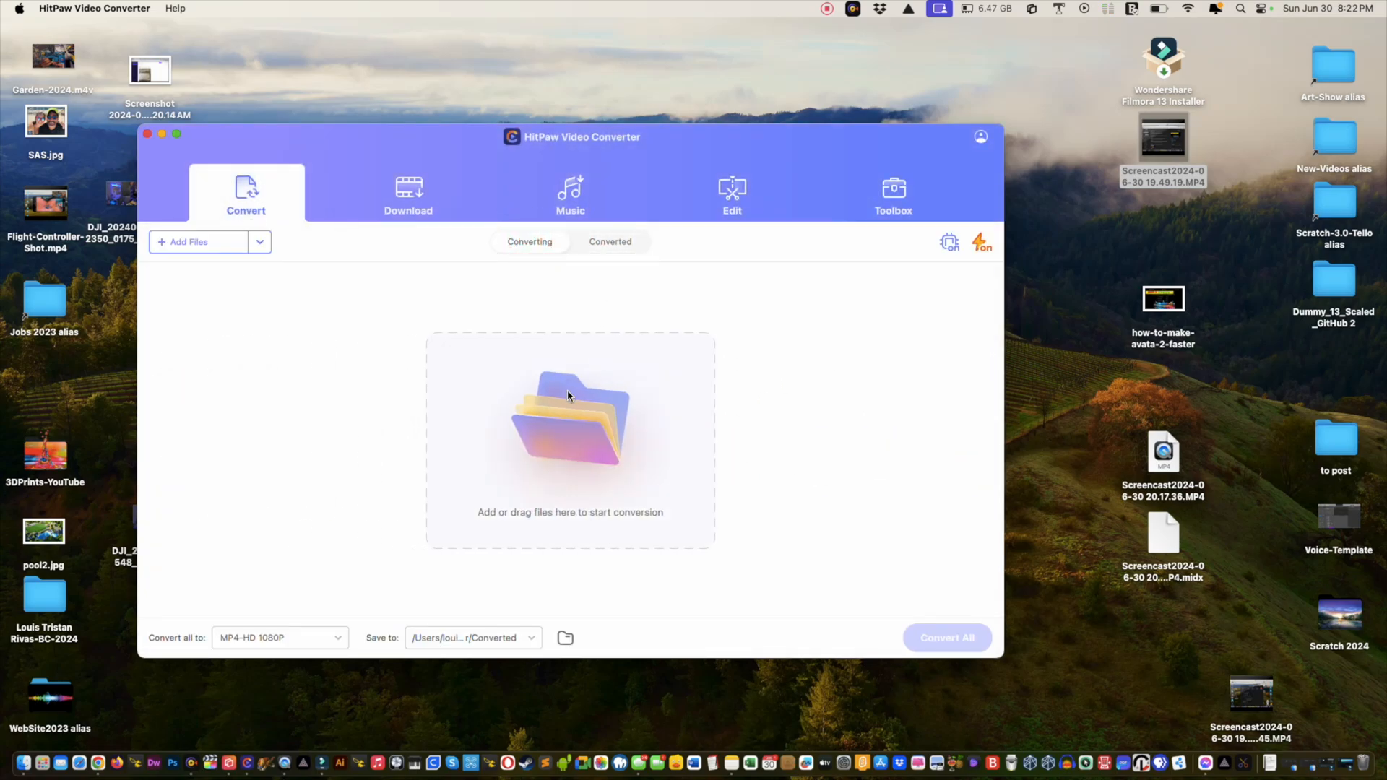
{"action": "left_click", "coordinate": [547, 398]}
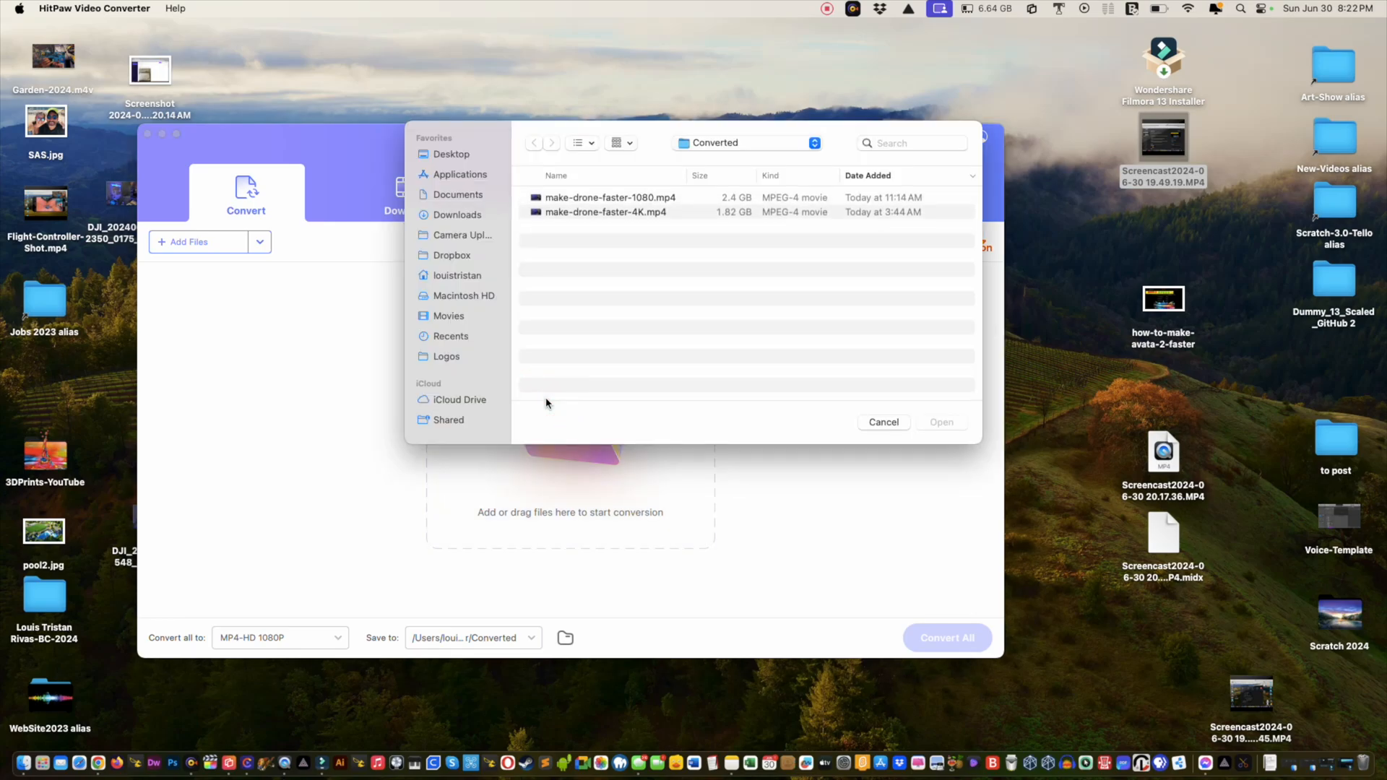
{"action": "left_click", "coordinate": [615, 198]}
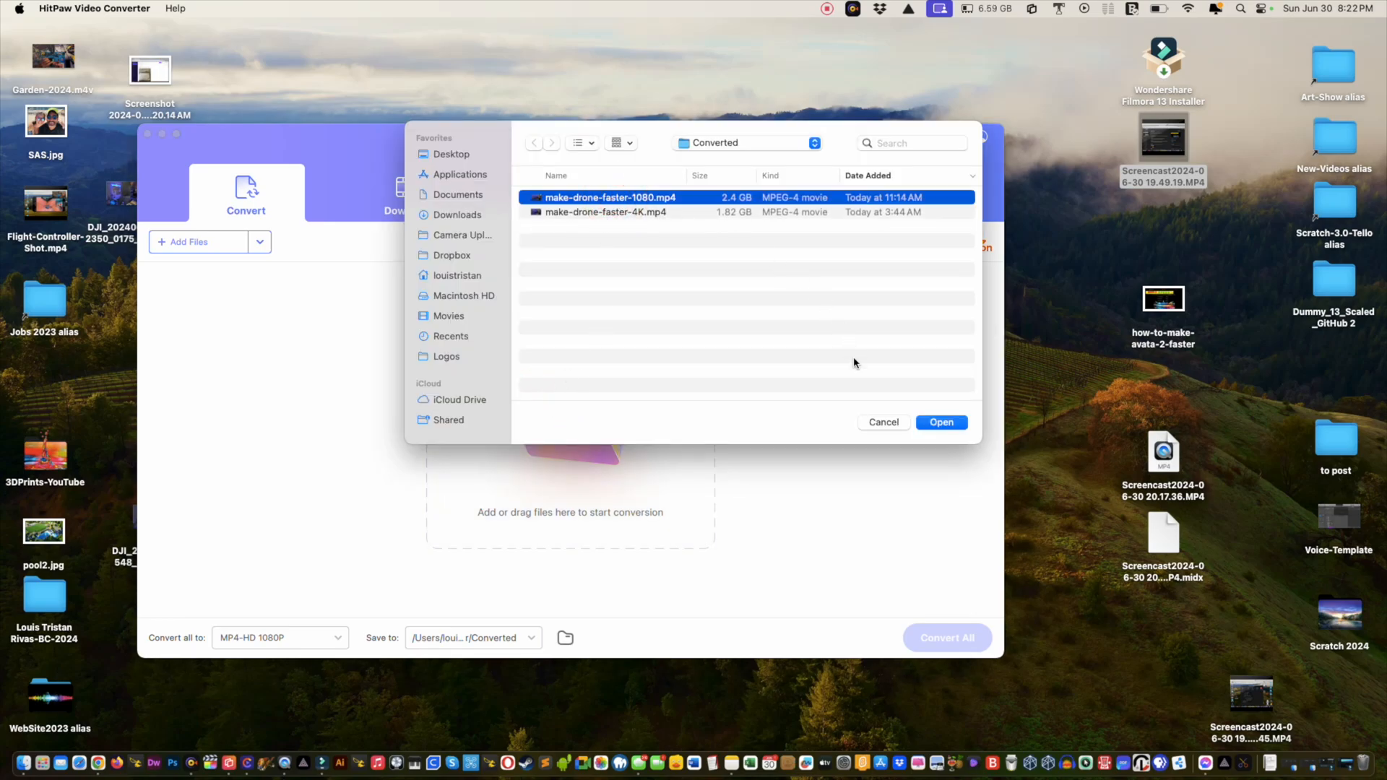
{"action": "left_click", "coordinate": [943, 423]}
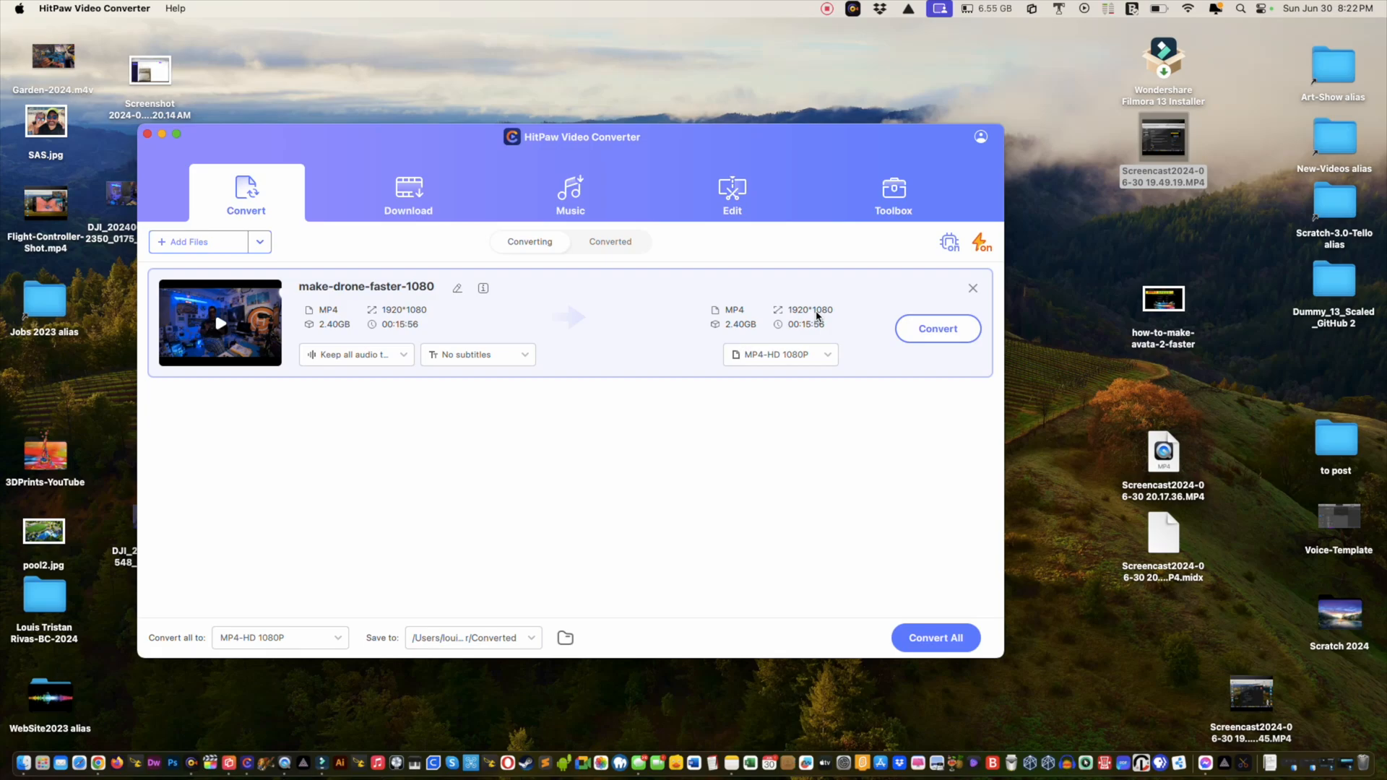
Step: Set the output format of make-drone-faster-1080 to MP4-4K video at 3840x2160 and start its conversion
{"action": "left_click", "coordinate": [321, 639]}
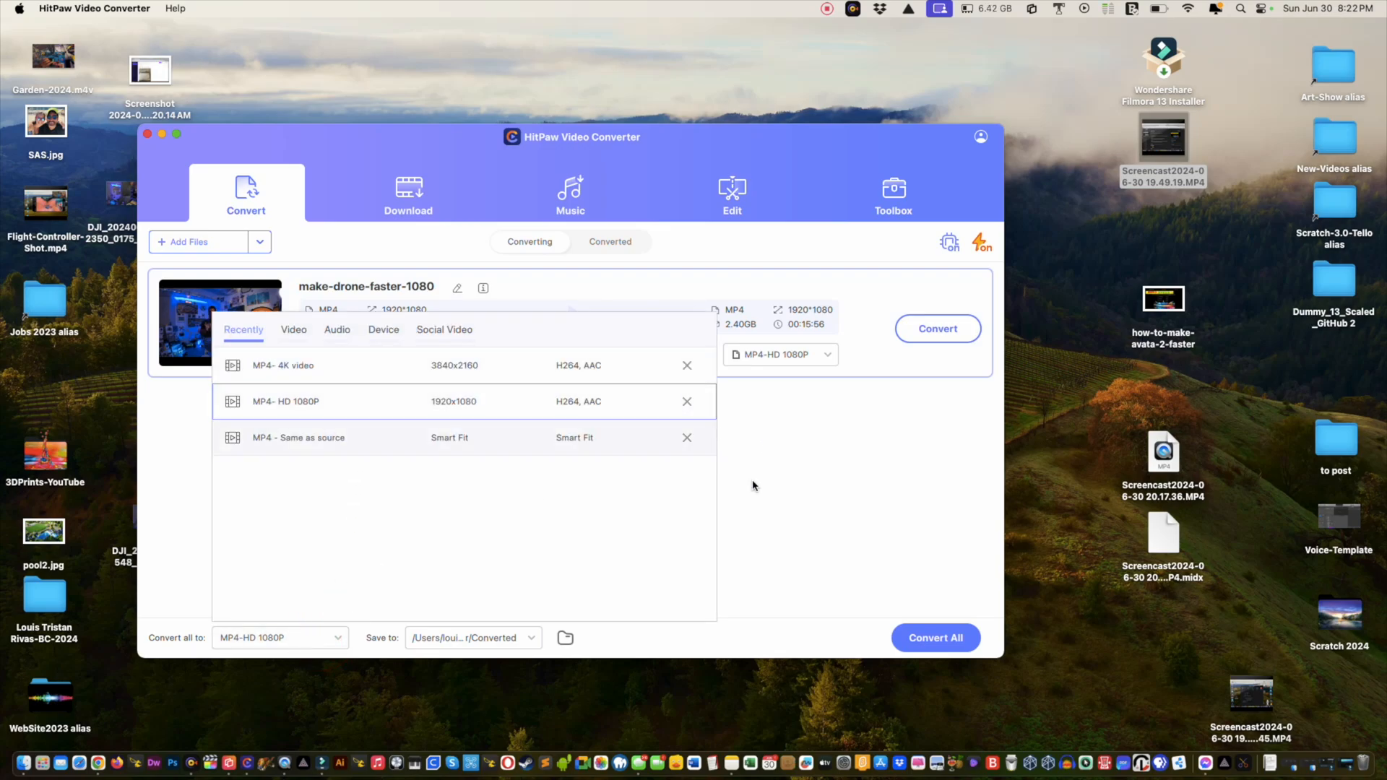
{"action": "left_click", "coordinate": [791, 489]}
{"action": "left_click", "coordinate": [782, 354]}
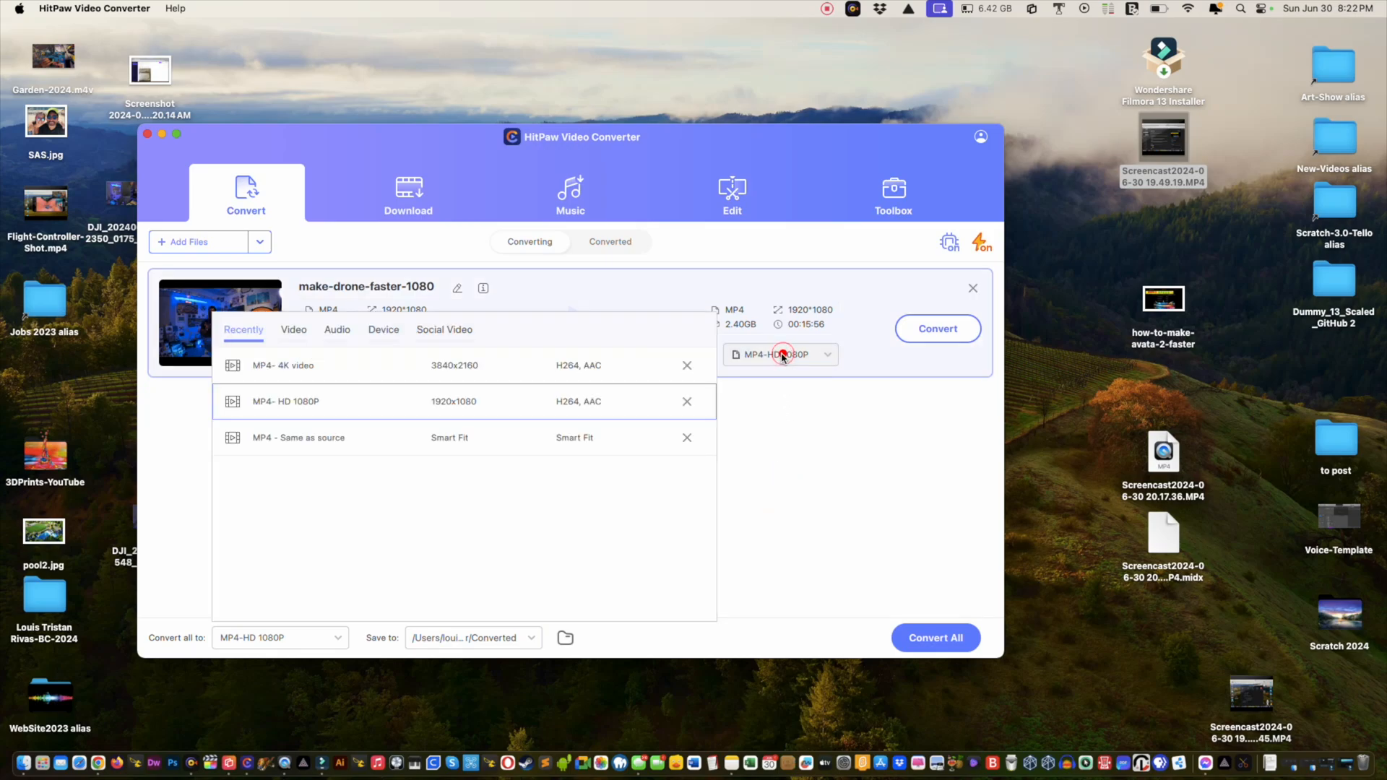
{"action": "left_click", "coordinate": [396, 371]}
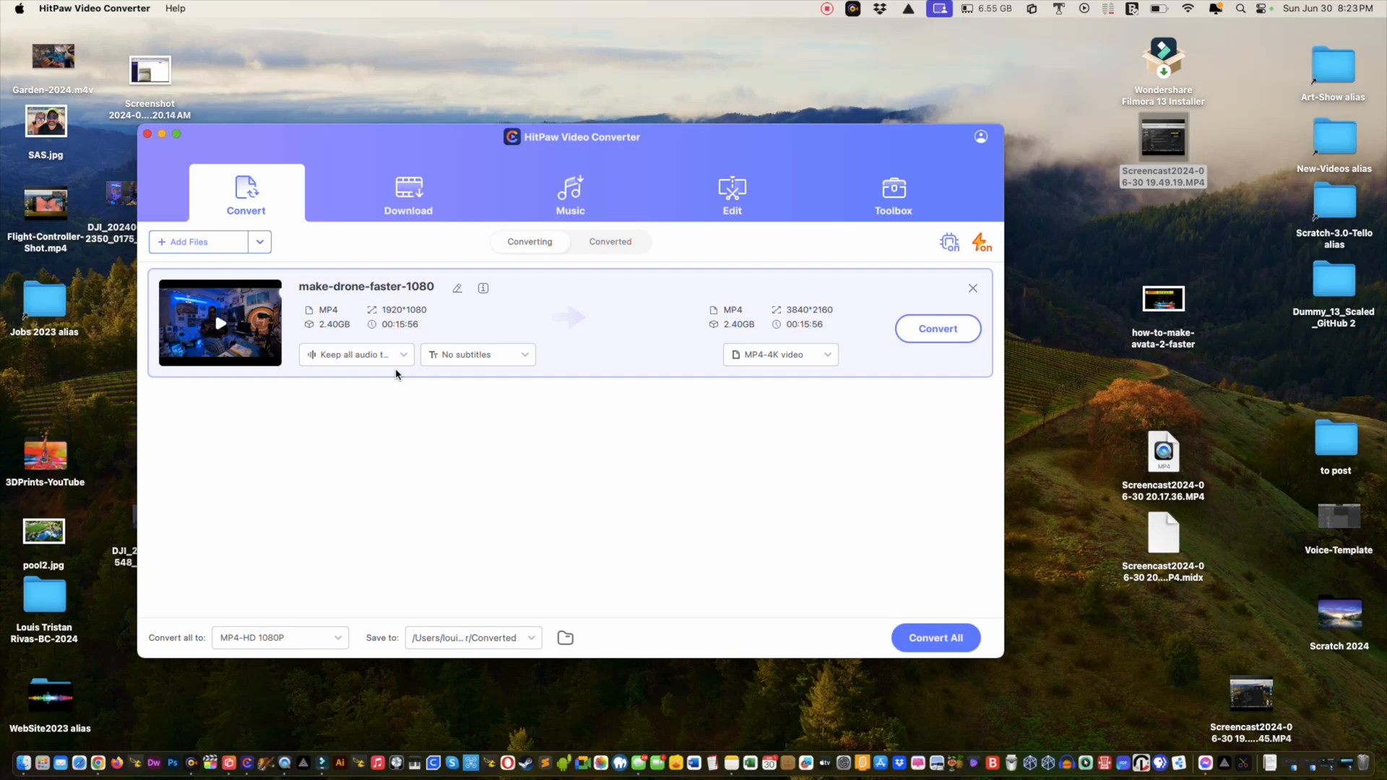
{"action": "left_click", "coordinate": [925, 331]}
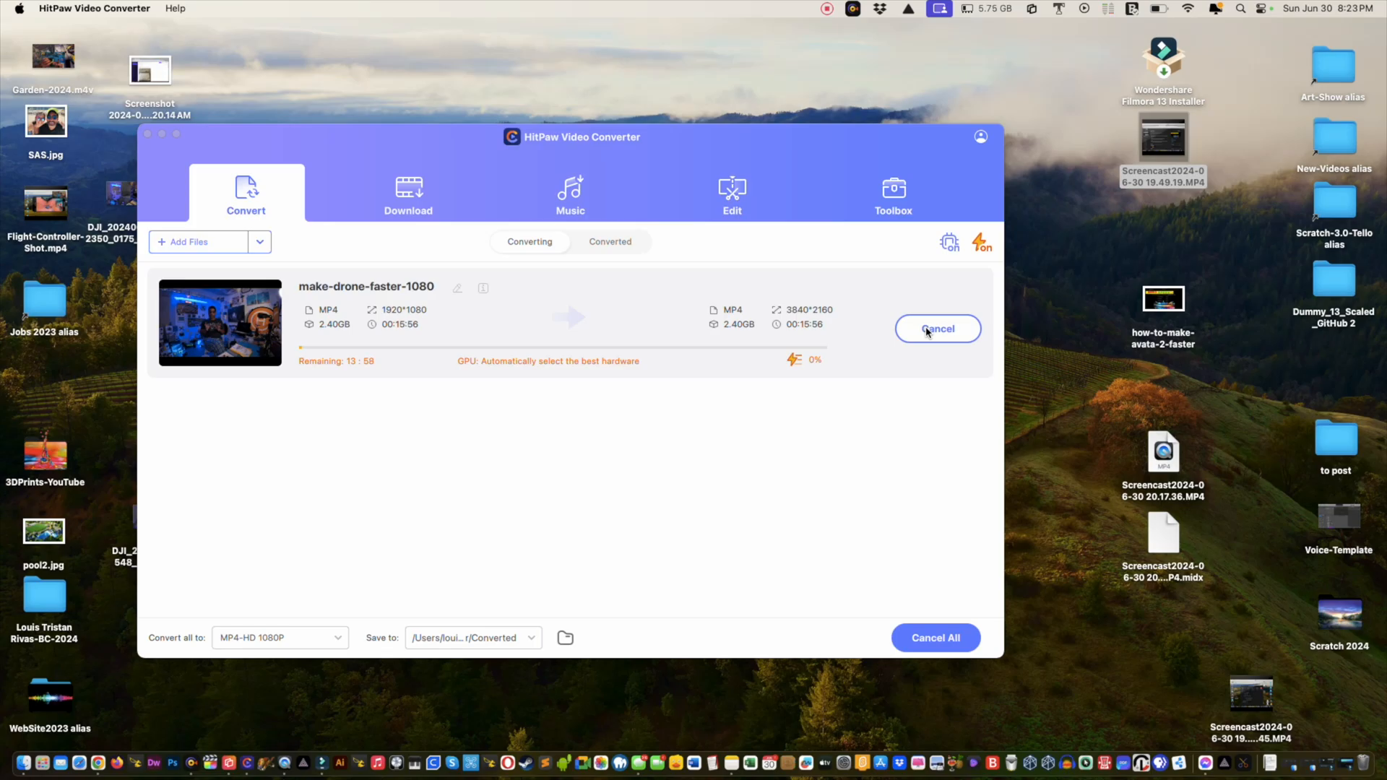
Step: Switch to Chrome and examine the underwater camera video's comments and its playback settings for the quality
{"action": "left_click", "coordinate": [95, 769]}
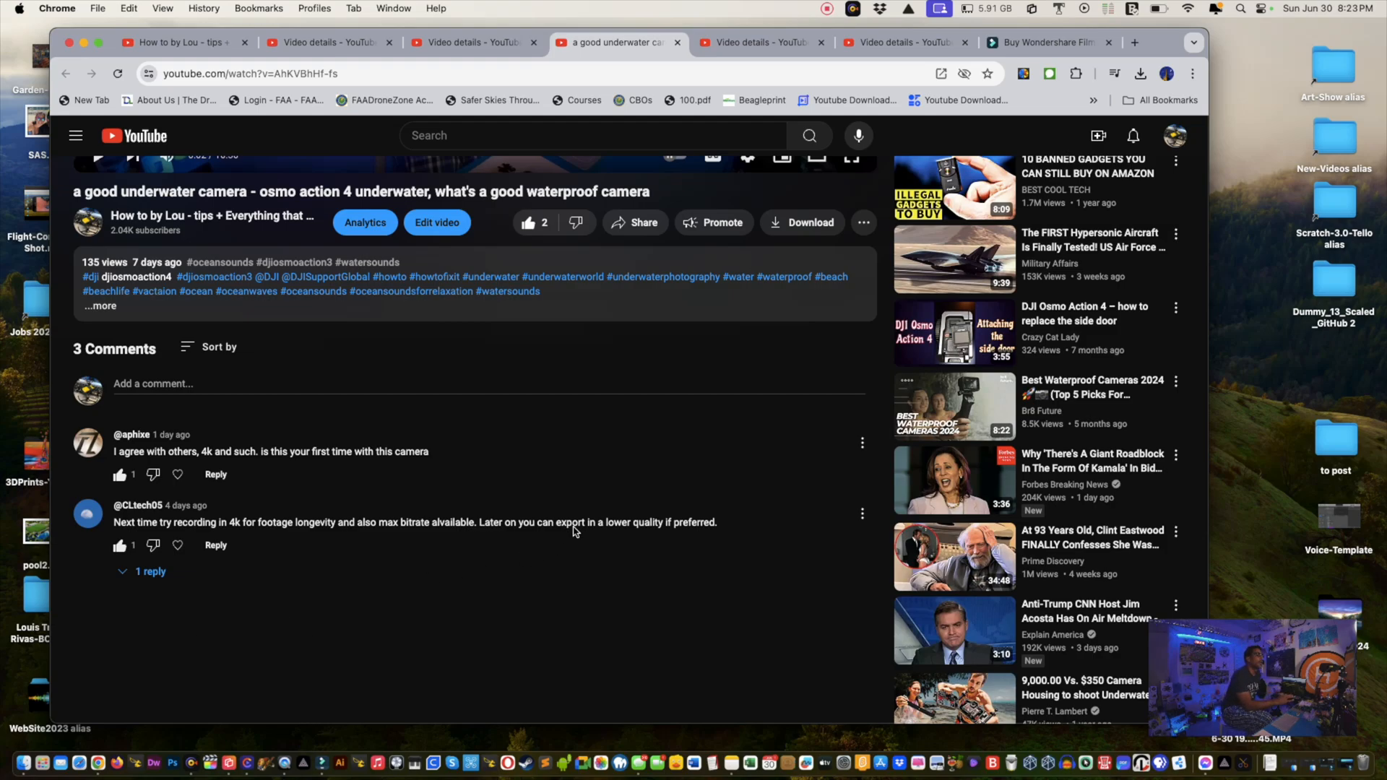
{"action": "scroll", "coordinate": [575, 532], "scroll_direction": "up", "scroll_amount": 2}
{"action": "scroll", "coordinate": [574, 532], "scroll_direction": "up", "scroll_amount": 5}
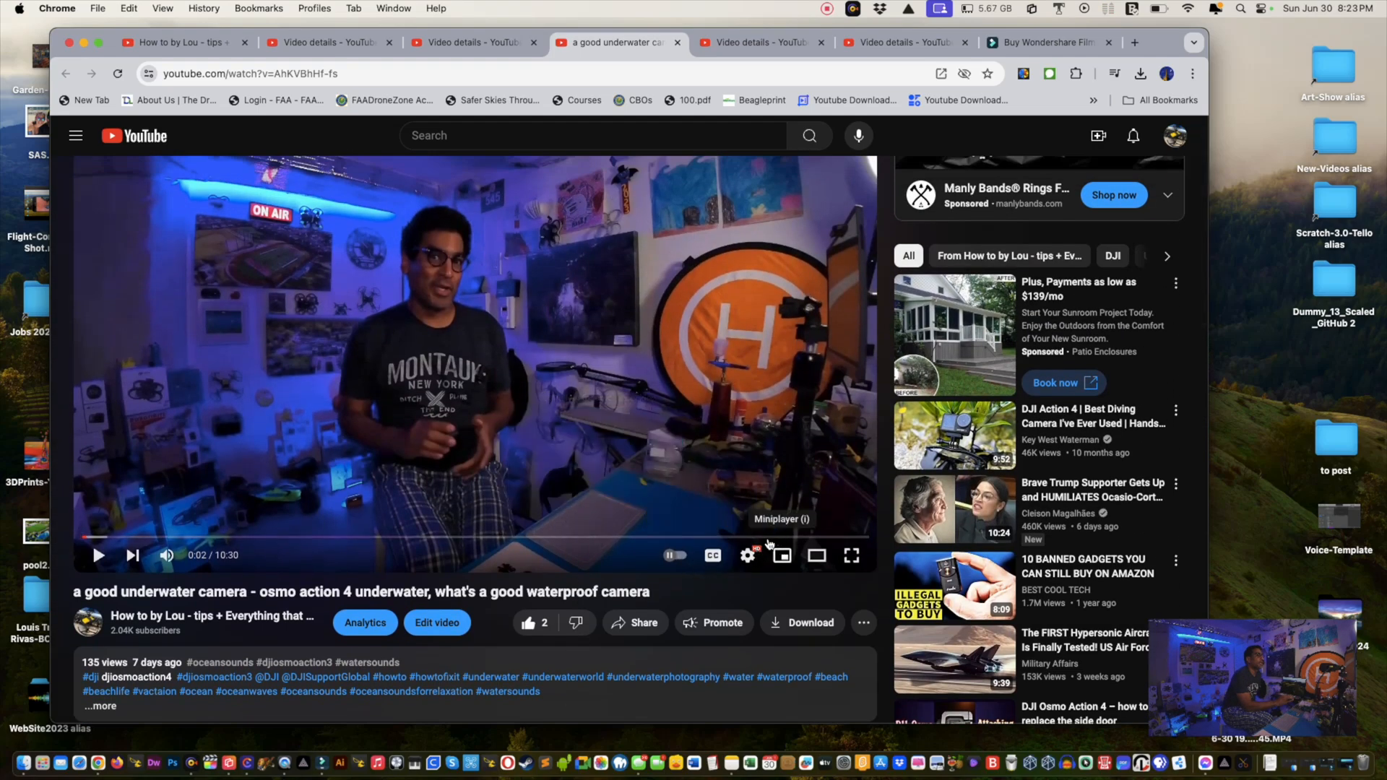
{"action": "left_click", "coordinate": [748, 555]}
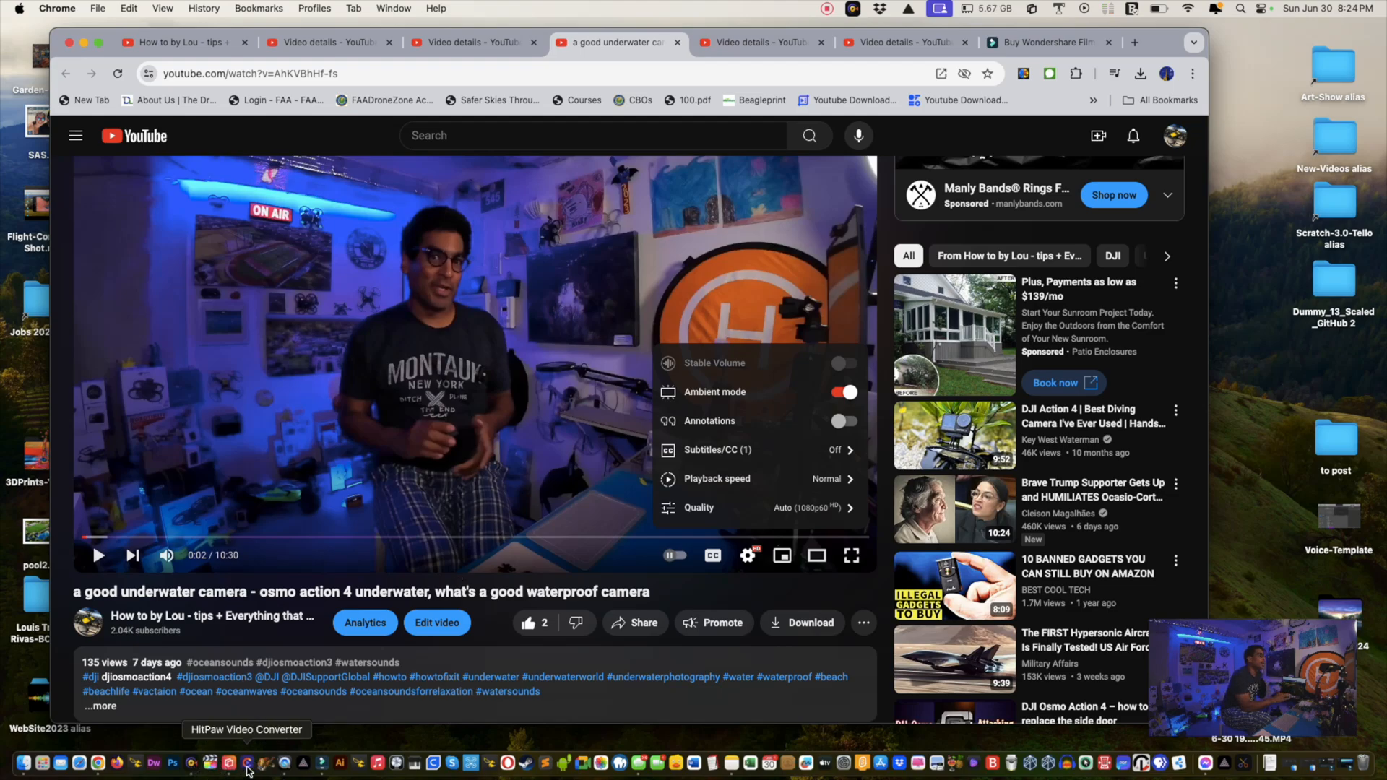
Step: Return to HitPaw Video Converter, open the output folder and briefly preview make-drone-faster-4K.mp4
{"action": "left_click", "coordinate": [248, 770]}
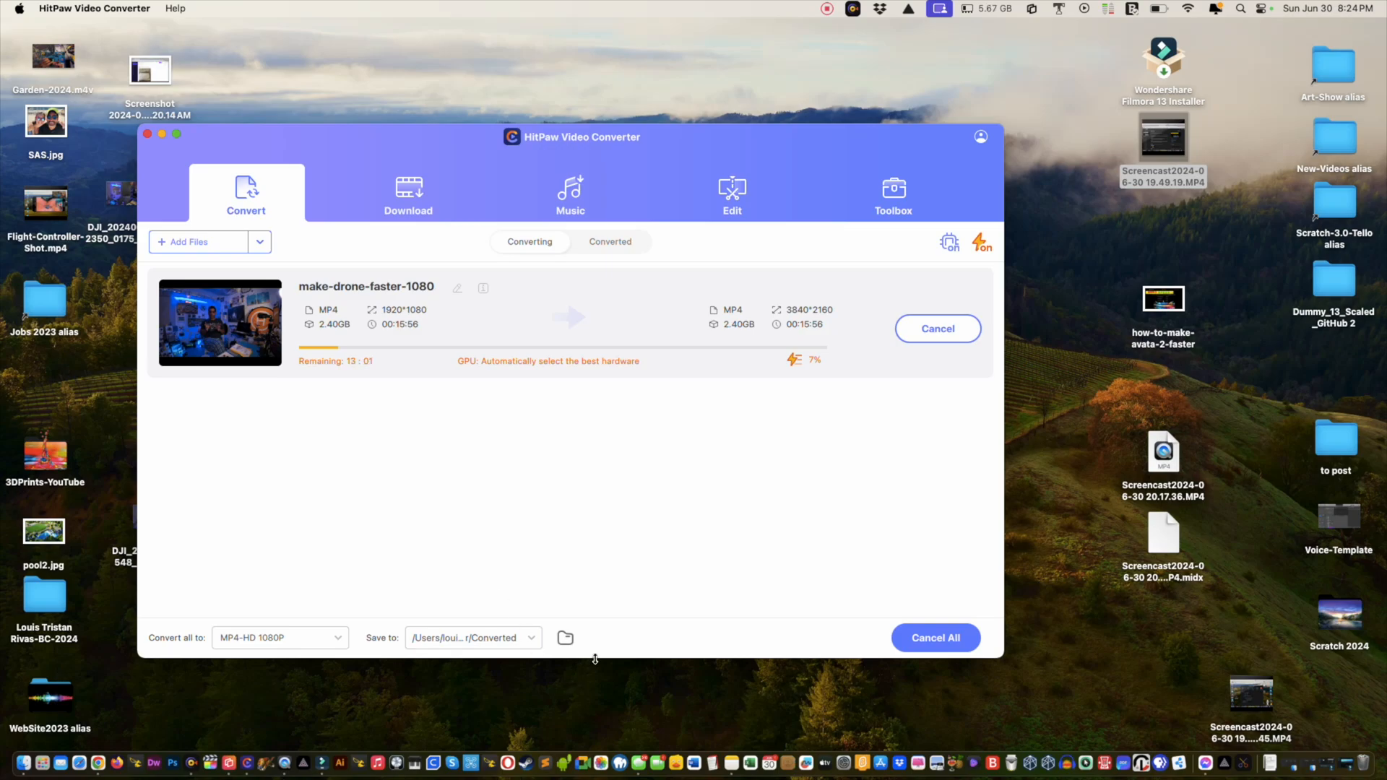
{"action": "left_click", "coordinate": [570, 637]}
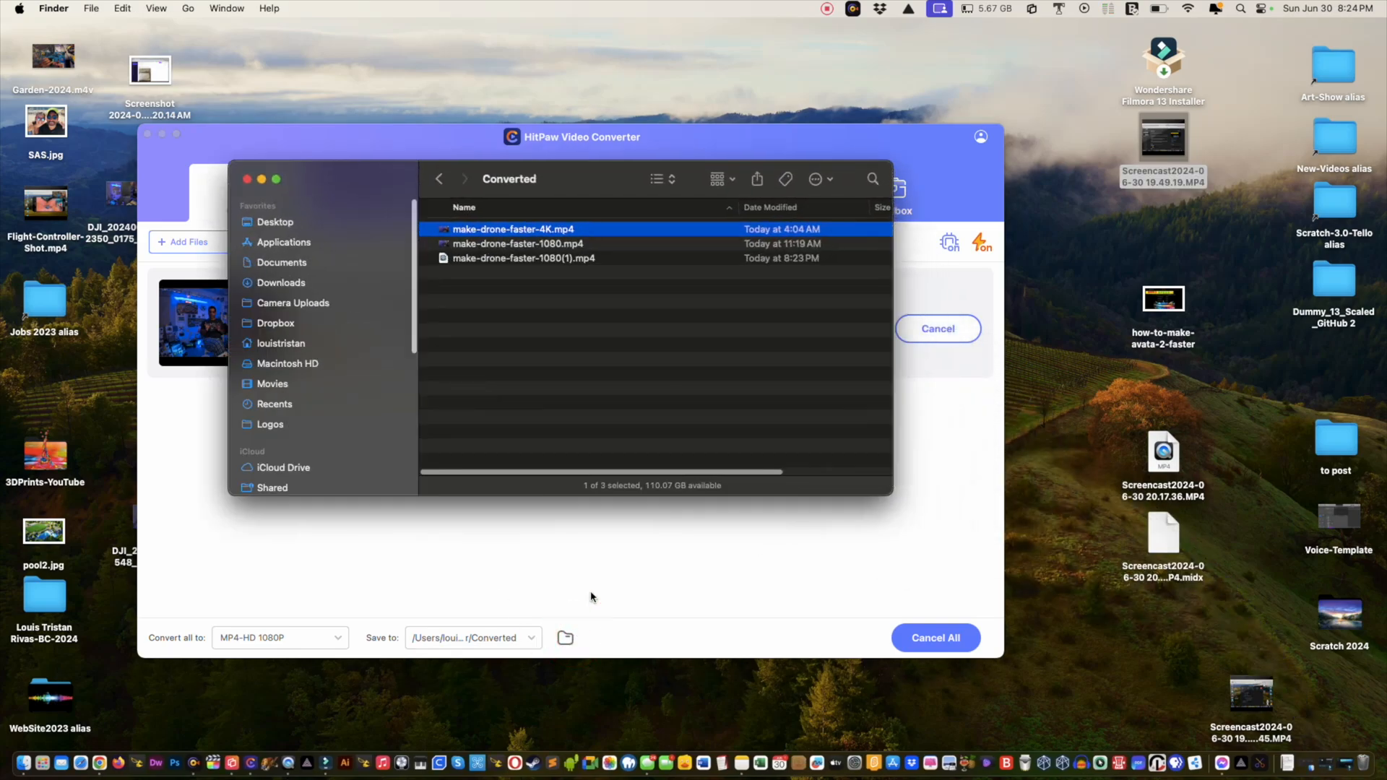
{"action": "left_click", "coordinate": [550, 258]}
{"action": "left_click", "coordinate": [534, 231]}
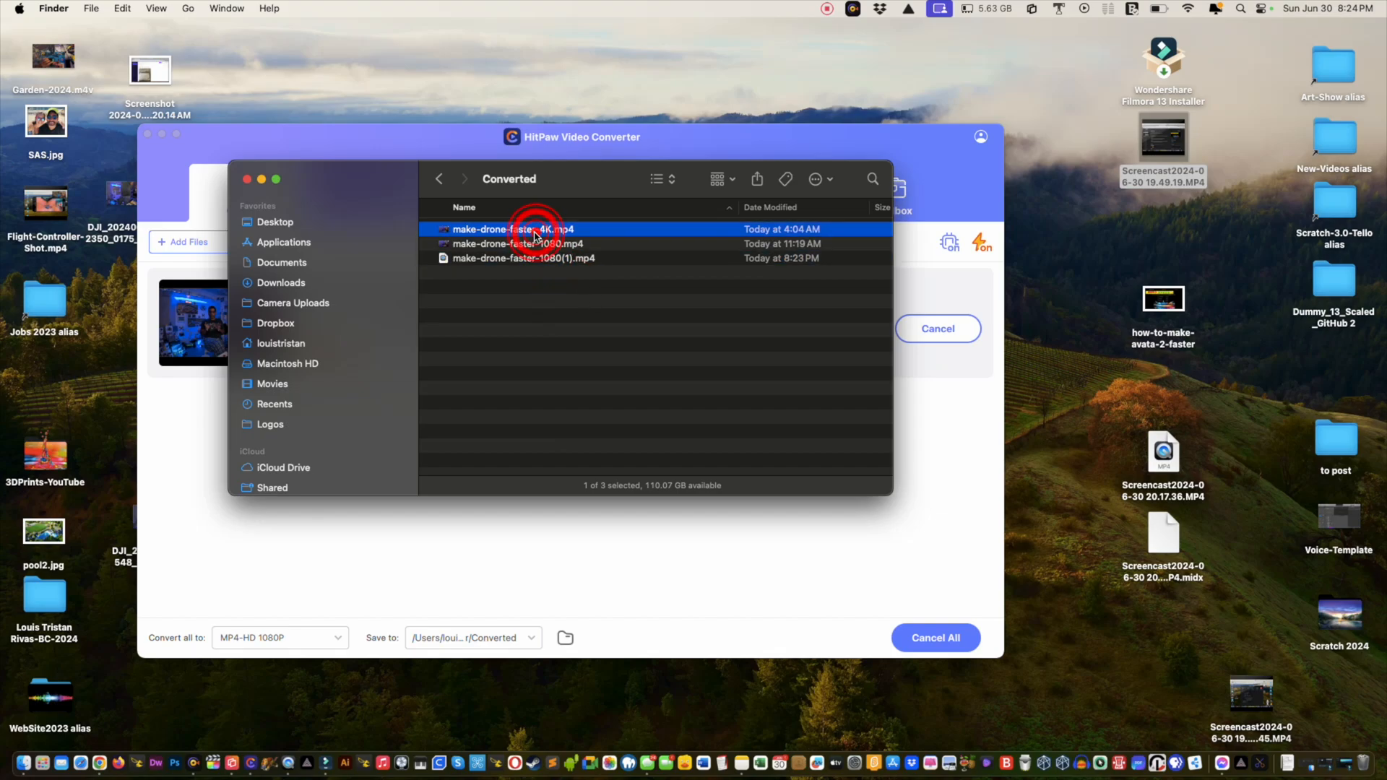
{"action": "key", "text": "space"}
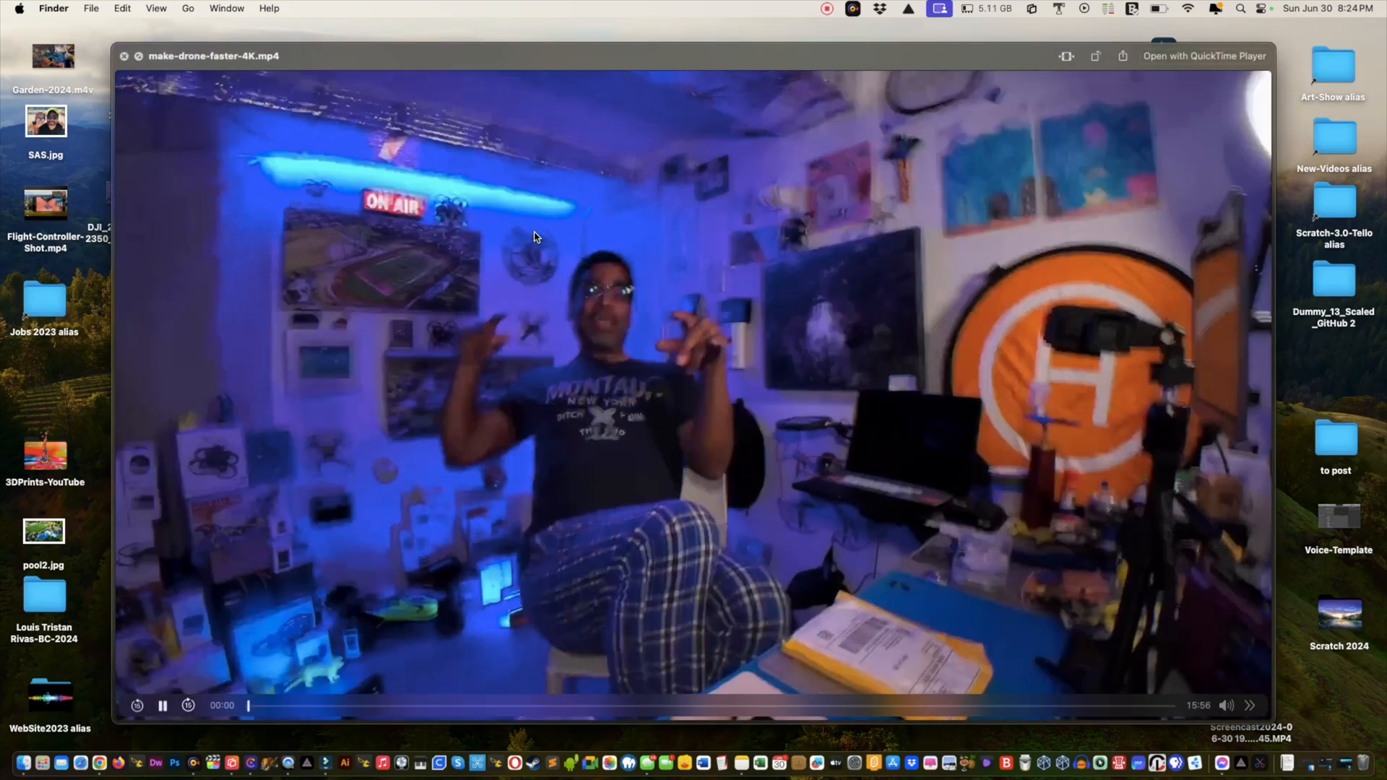
{"action": "key", "text": "space"}
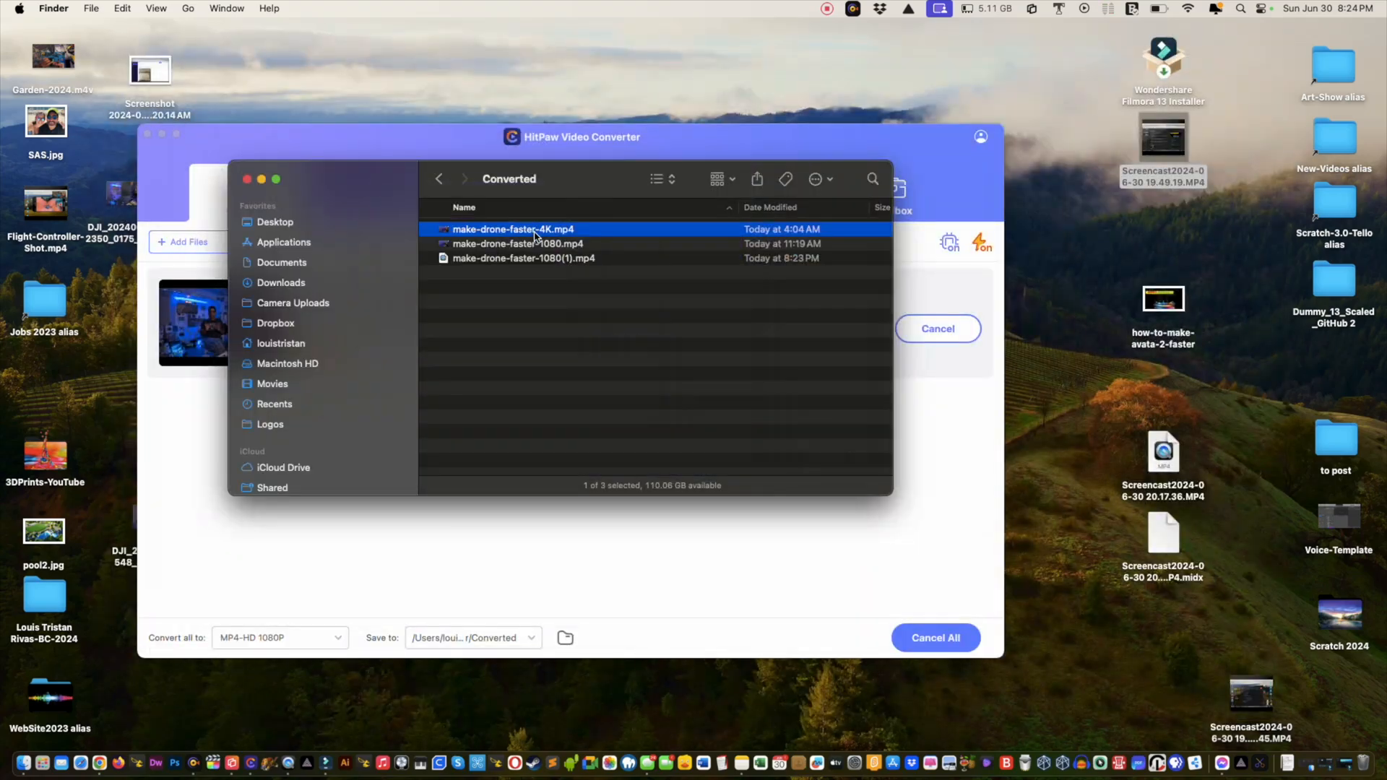
Step: Check the dimensions in the file information of make-drone-faster-4K.mp4, and close the information and Converted folder windows
{"action": "key", "text": "super+i"}
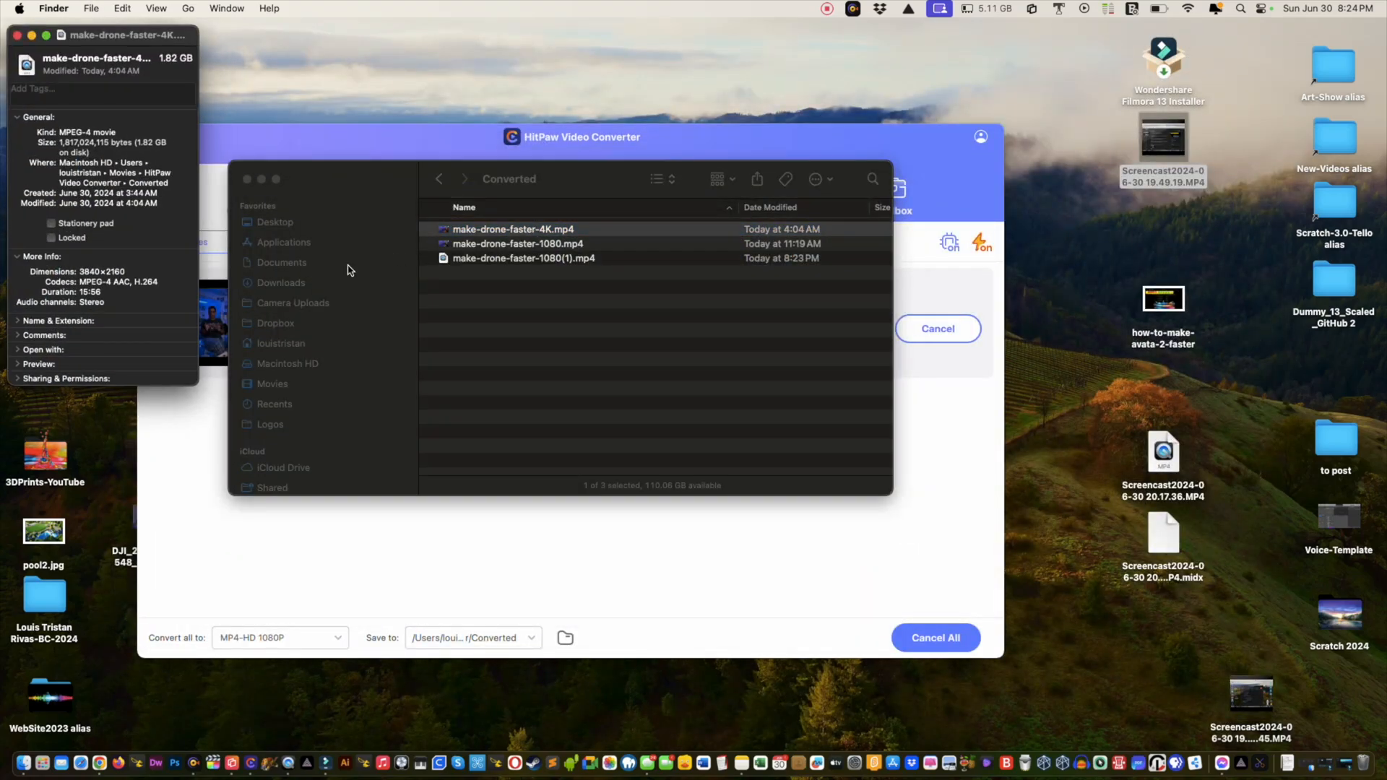
{"action": "left_click", "coordinate": [77, 270]}
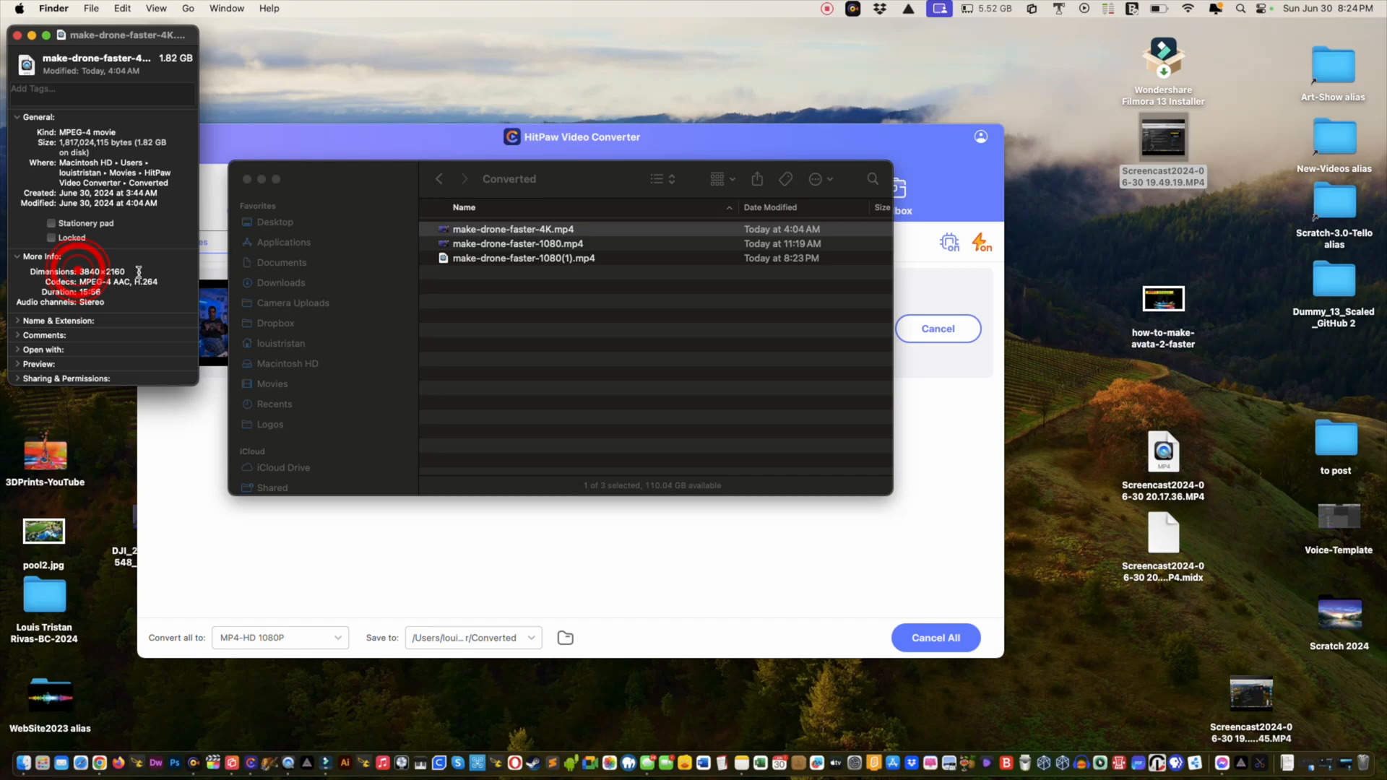
{"action": "left_click", "coordinate": [16, 35]}
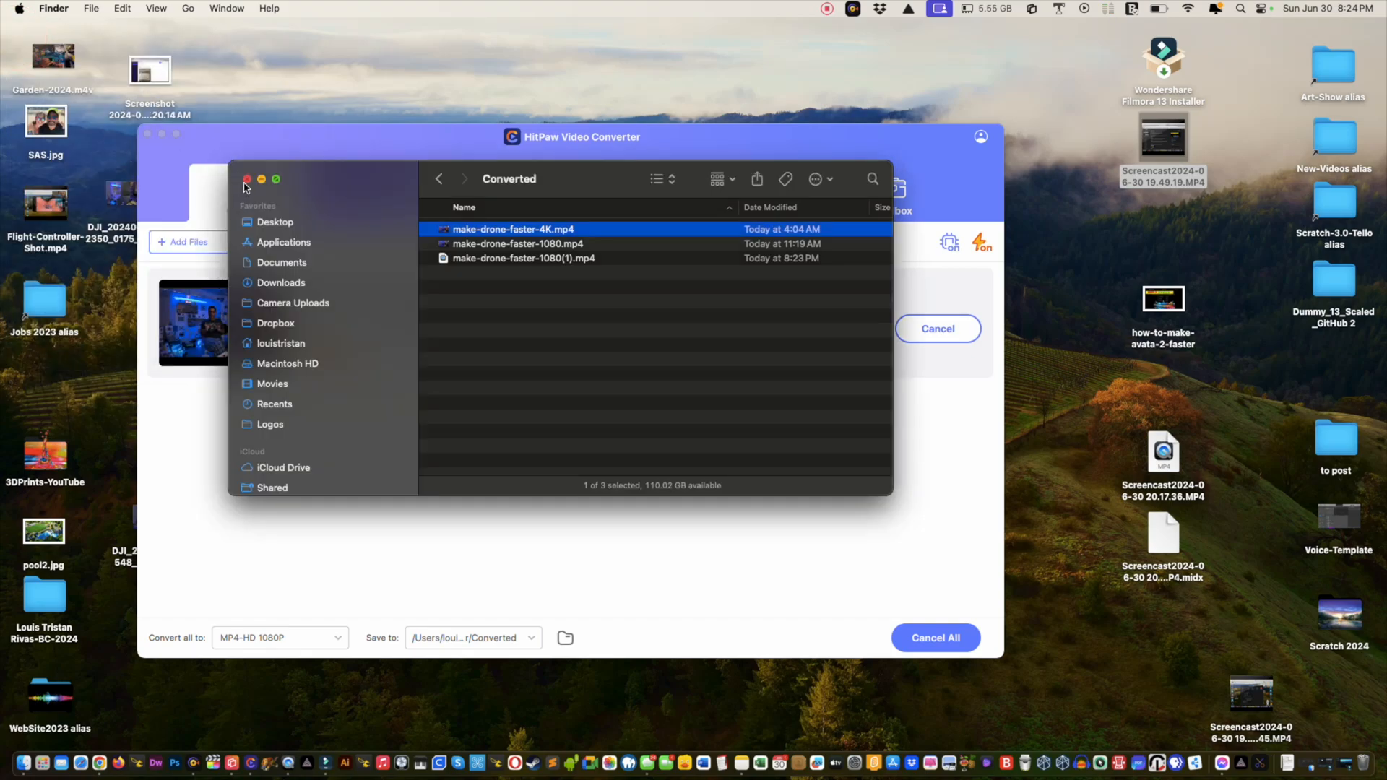
{"action": "left_click", "coordinate": [246, 179]}
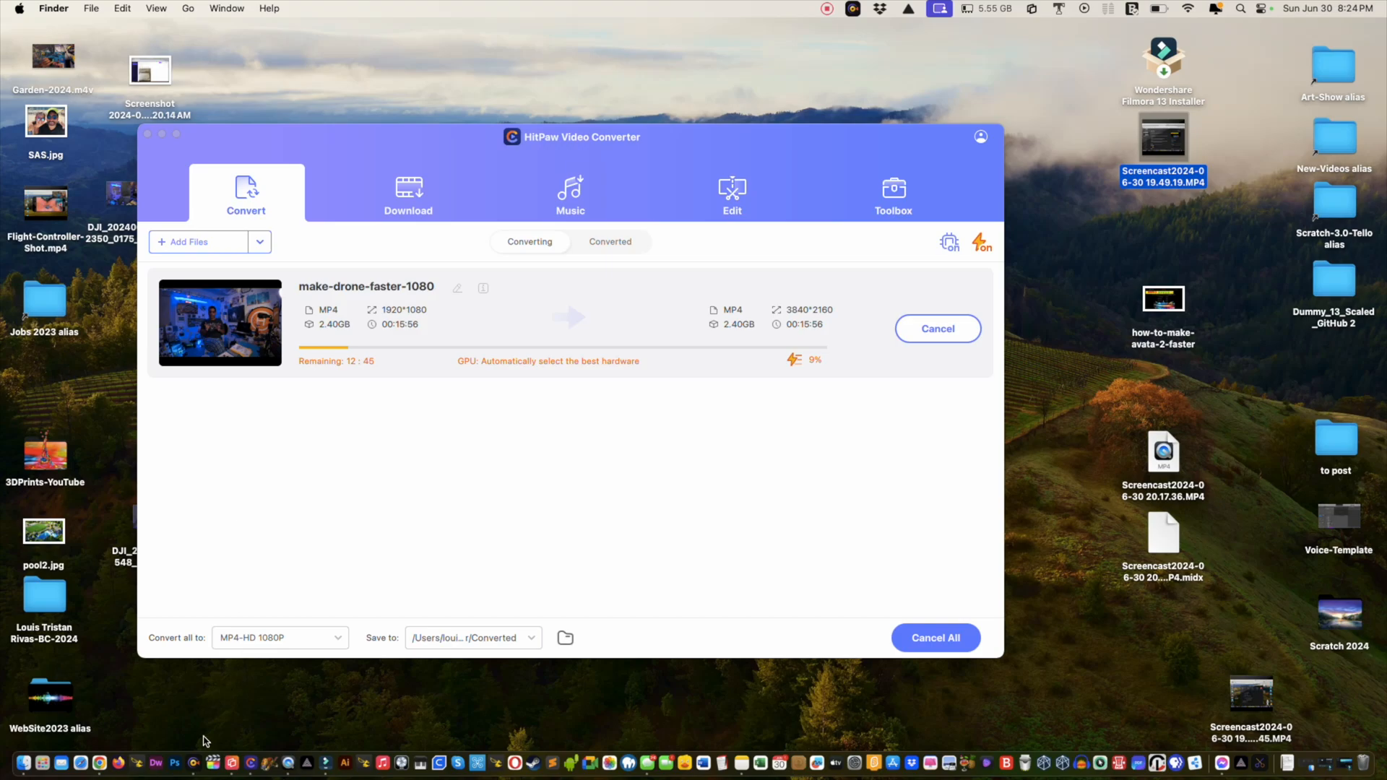
Step: Switch to Final Cut Pro and select the Untitled library, keeping it expanded
{"action": "right_click", "coordinate": [214, 775]}
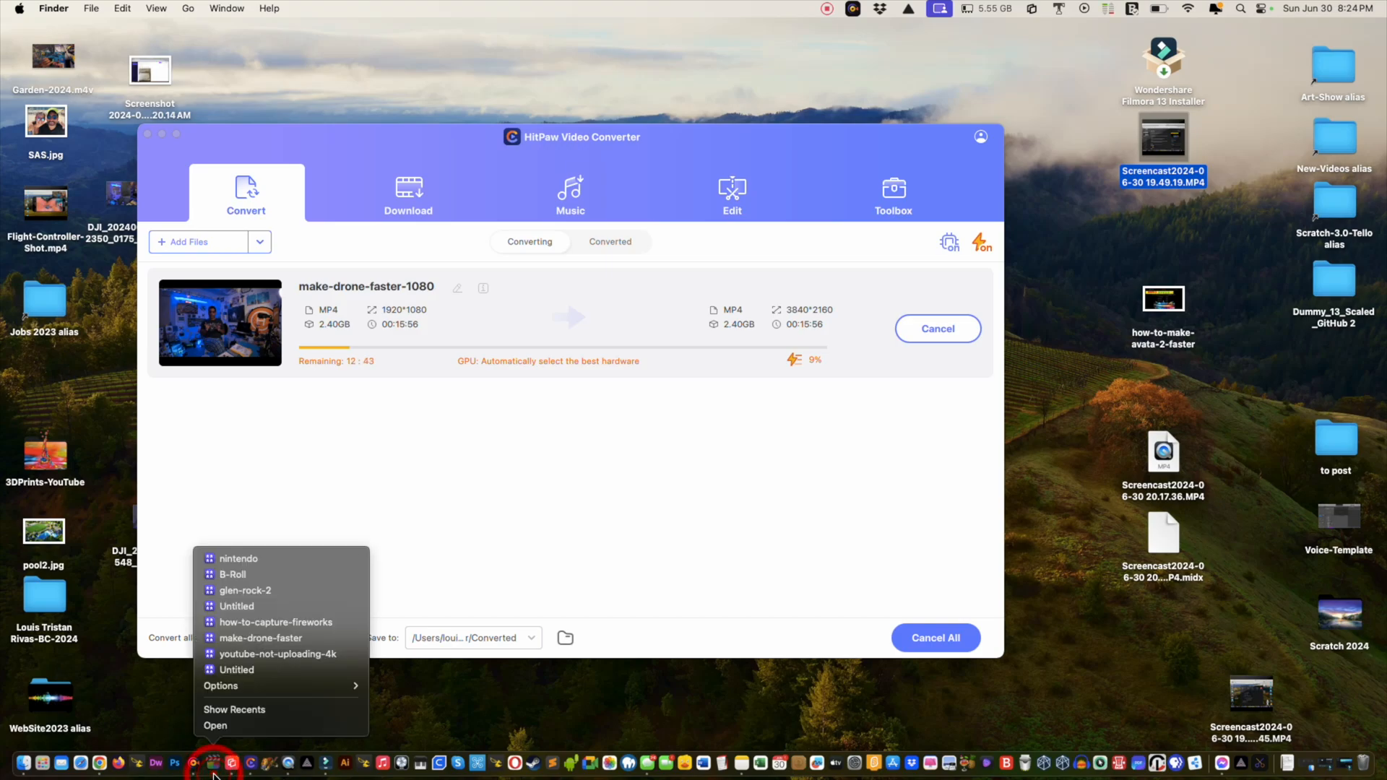
{"action": "left_click", "coordinate": [214, 774]}
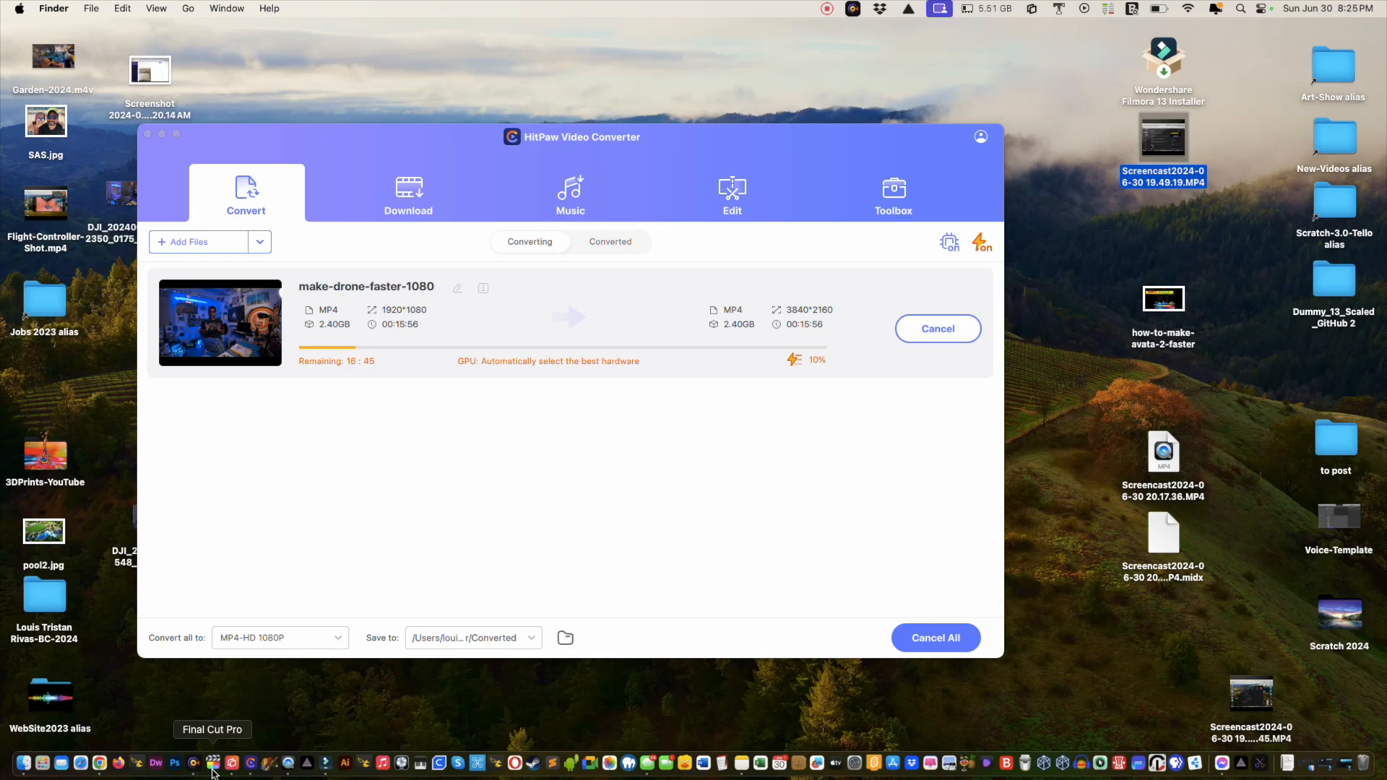
{"action": "left_click", "coordinate": [212, 766]}
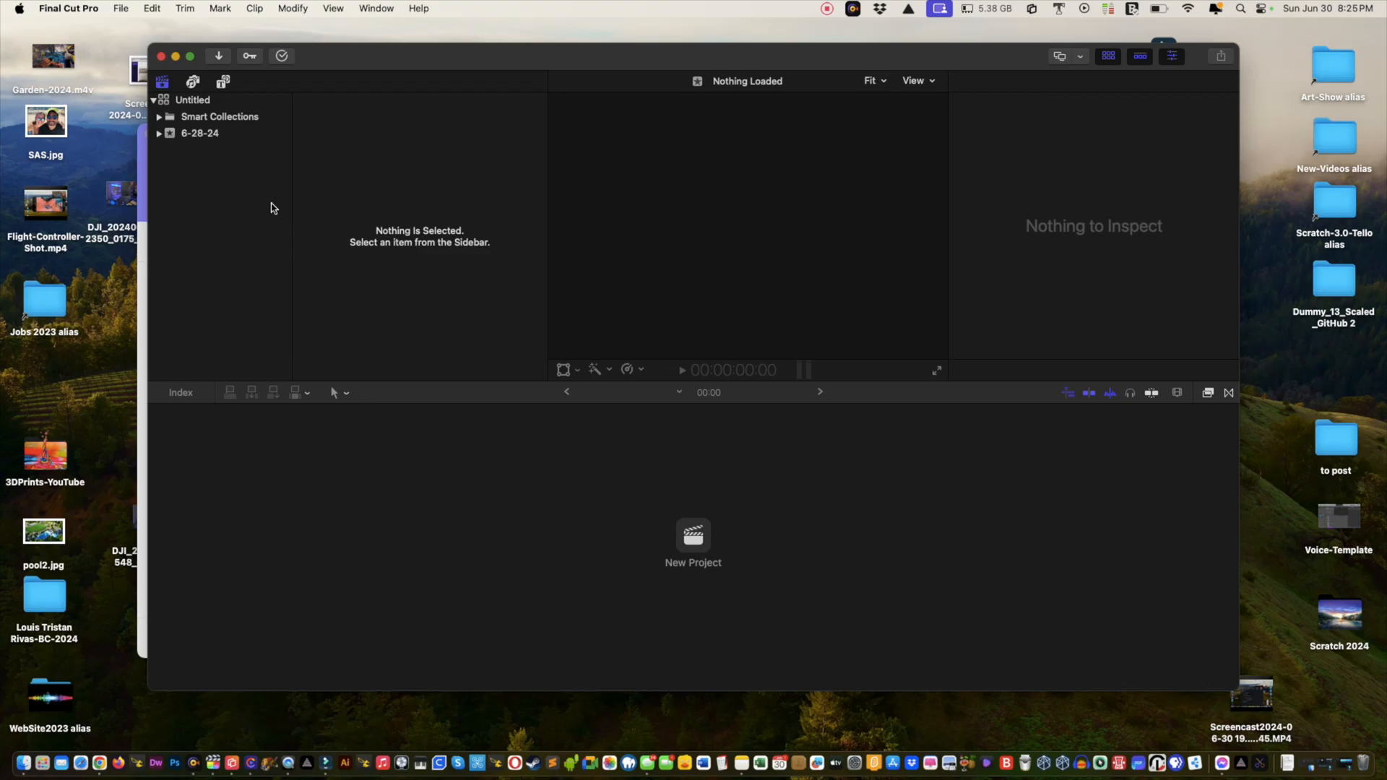
{"action": "left_click", "coordinate": [154, 100]}
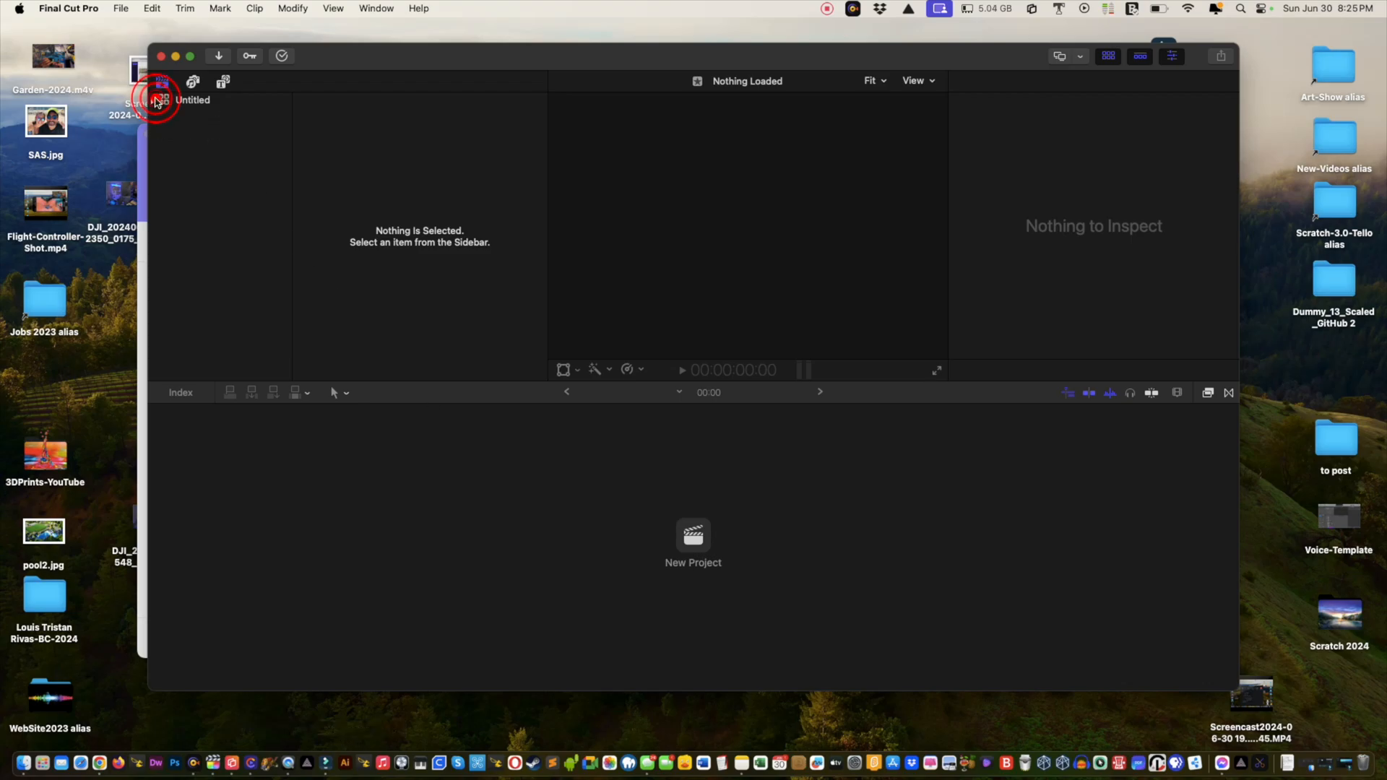
{"action": "left_click", "coordinate": [155, 101]}
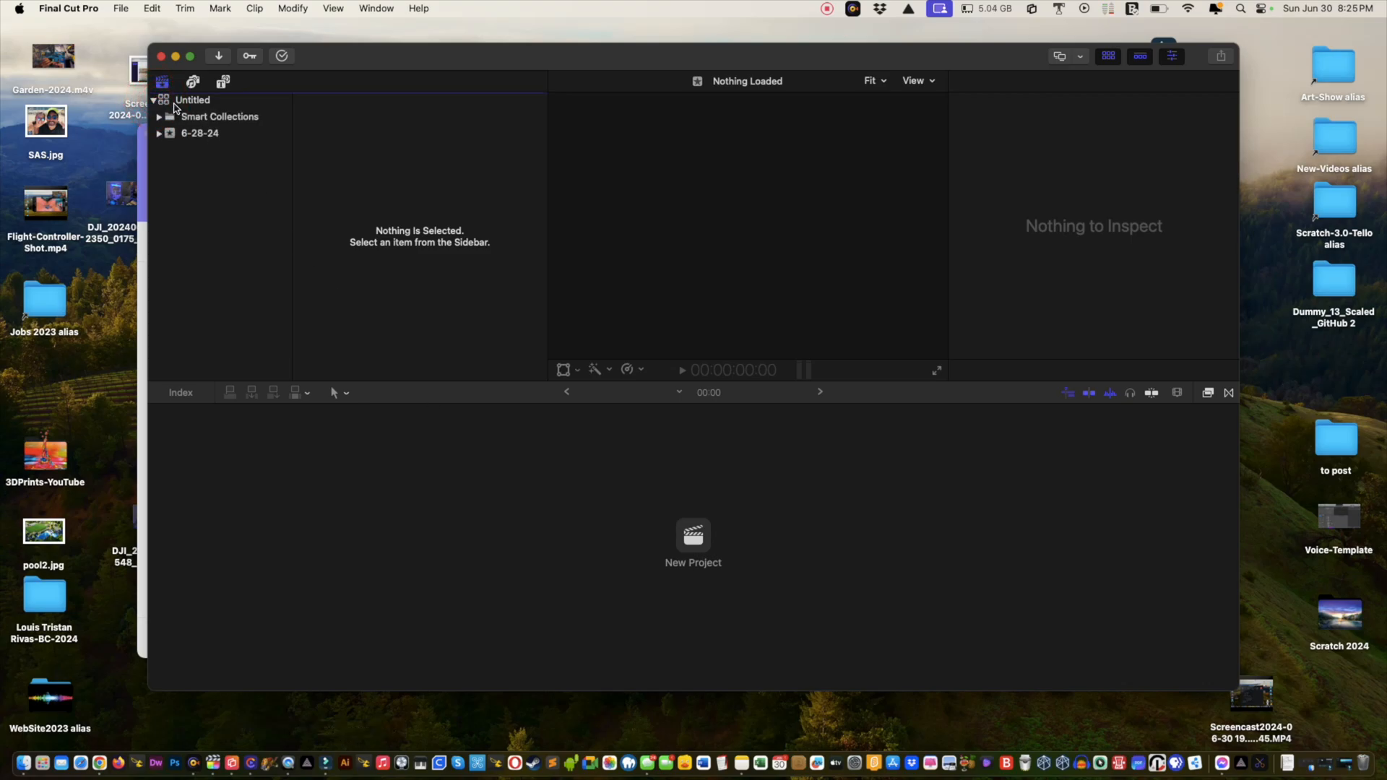
{"action": "left_click", "coordinate": [174, 103]}
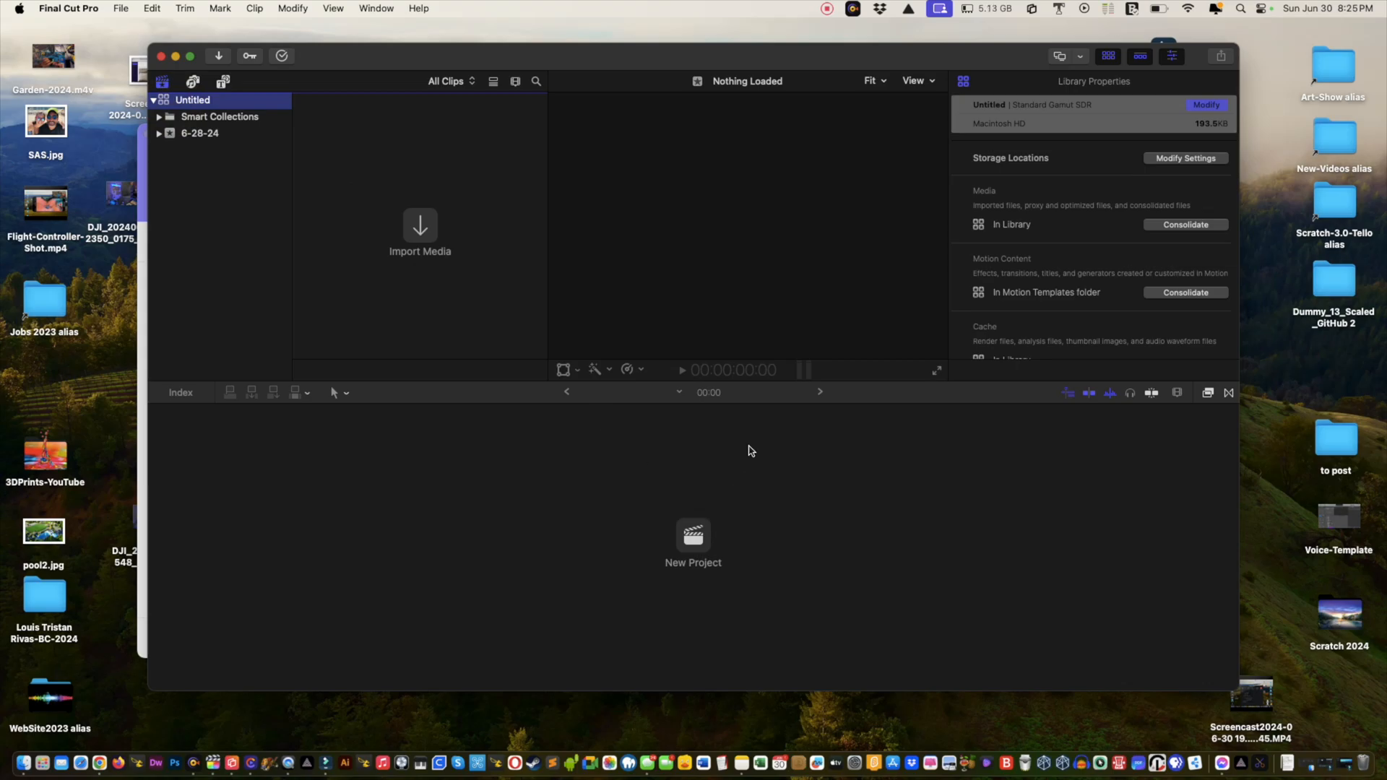
Step: Create a new project in event 6-28-24 with 4K format, 3840x2160 resolution and a 60p rate
{"action": "left_click", "coordinate": [693, 542]}
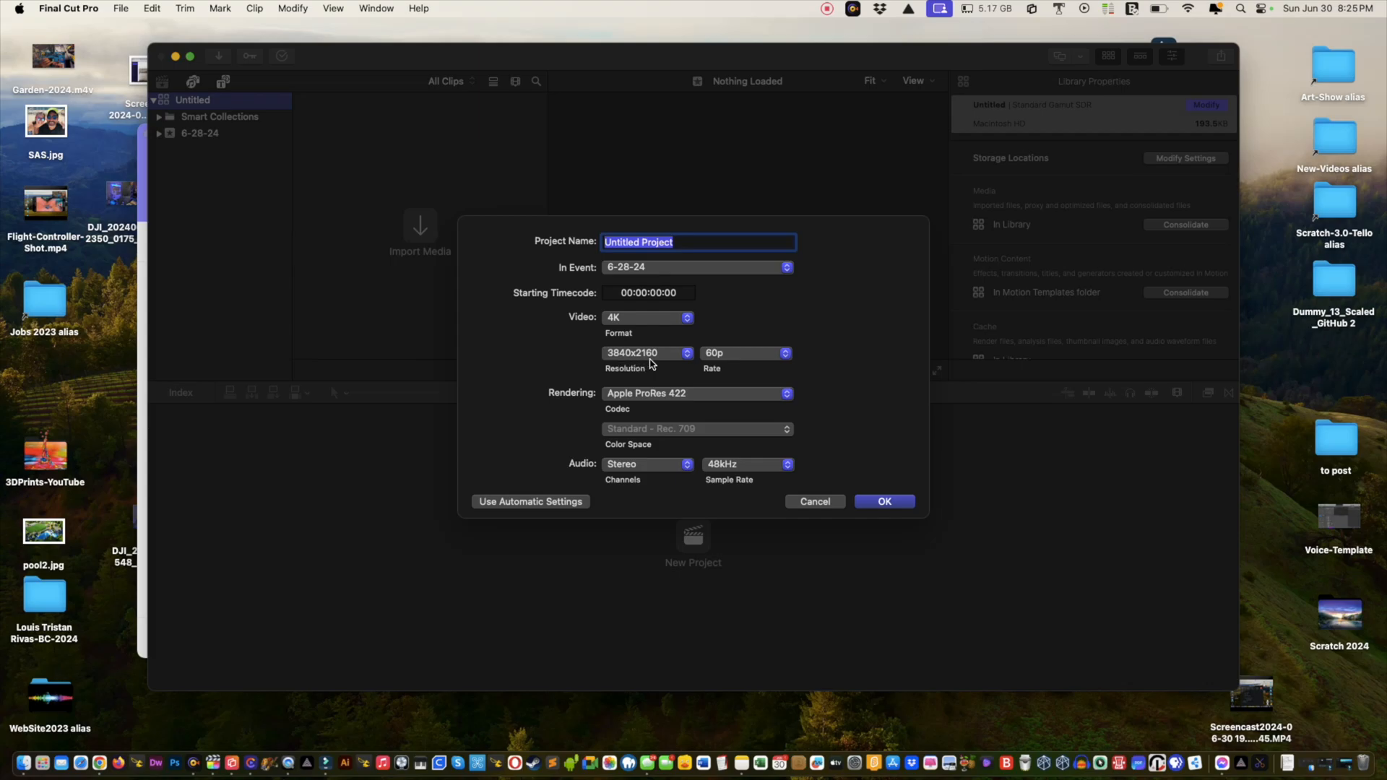
{"action": "left_click", "coordinate": [657, 357]}
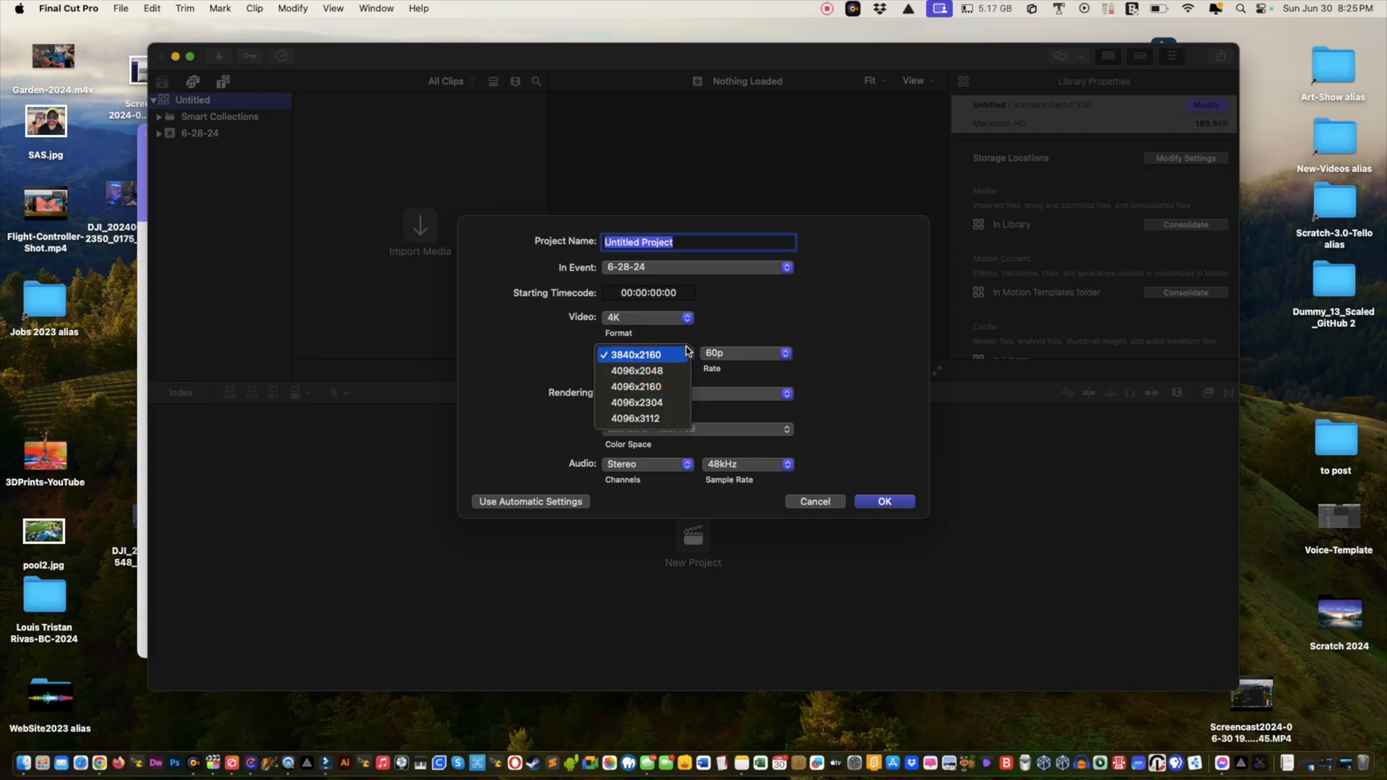
{"action": "left_click", "coordinate": [738, 325]}
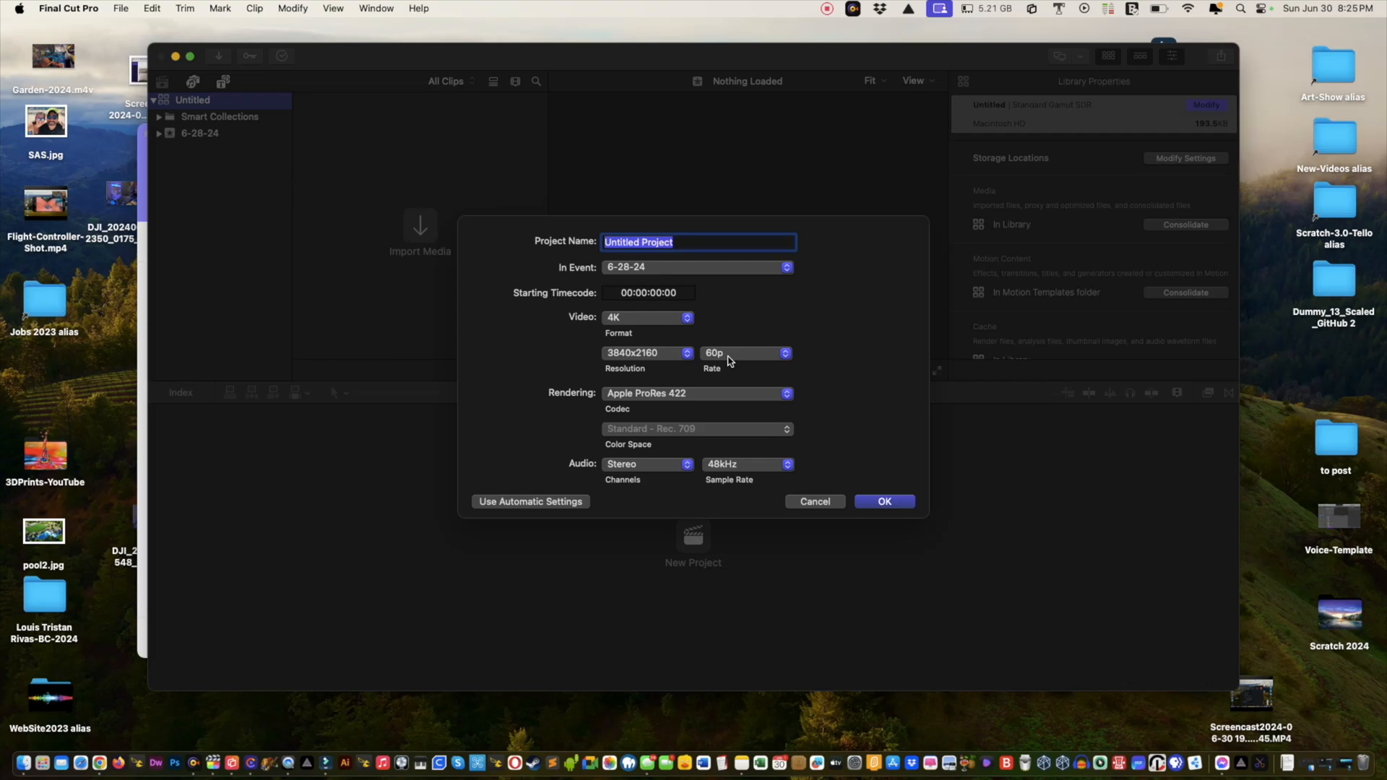
{"action": "left_click", "coordinate": [884, 501]}
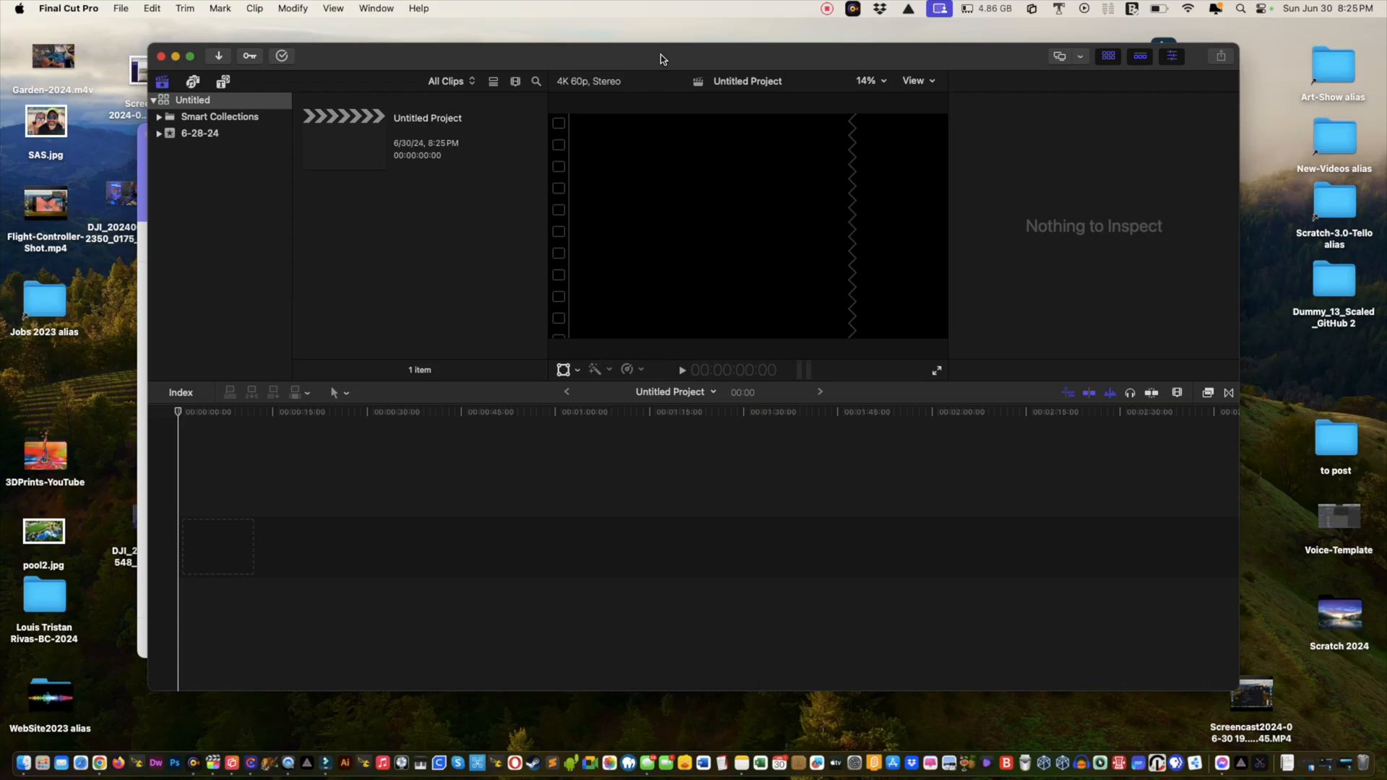
Step: Reposition the Final Cut Pro window slightly, open the New-Videos folder in Finder and look through its video files
{"action": "left_click_drag", "start_coordinate": [658, 54], "coordinate": [642, 59]}
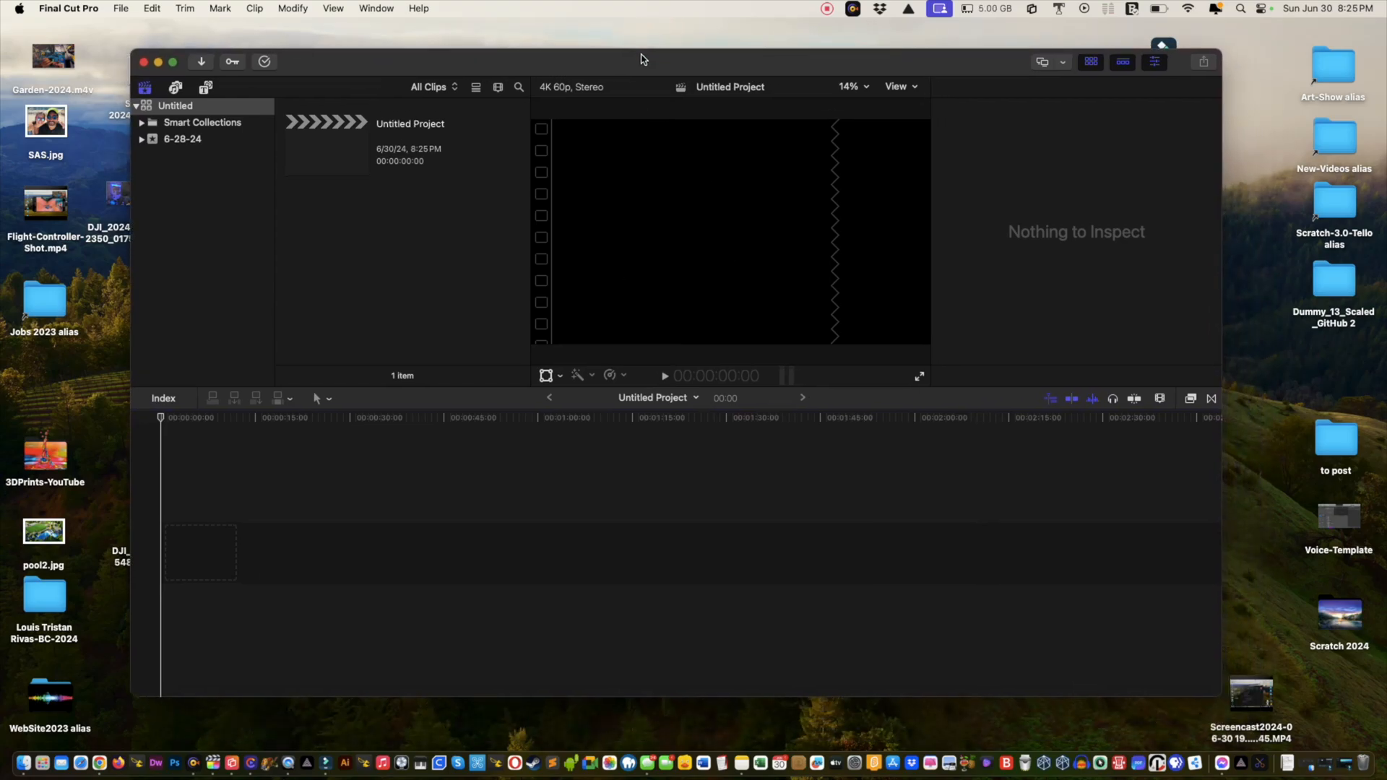
{"action": "double_click", "coordinate": [1327, 139]}
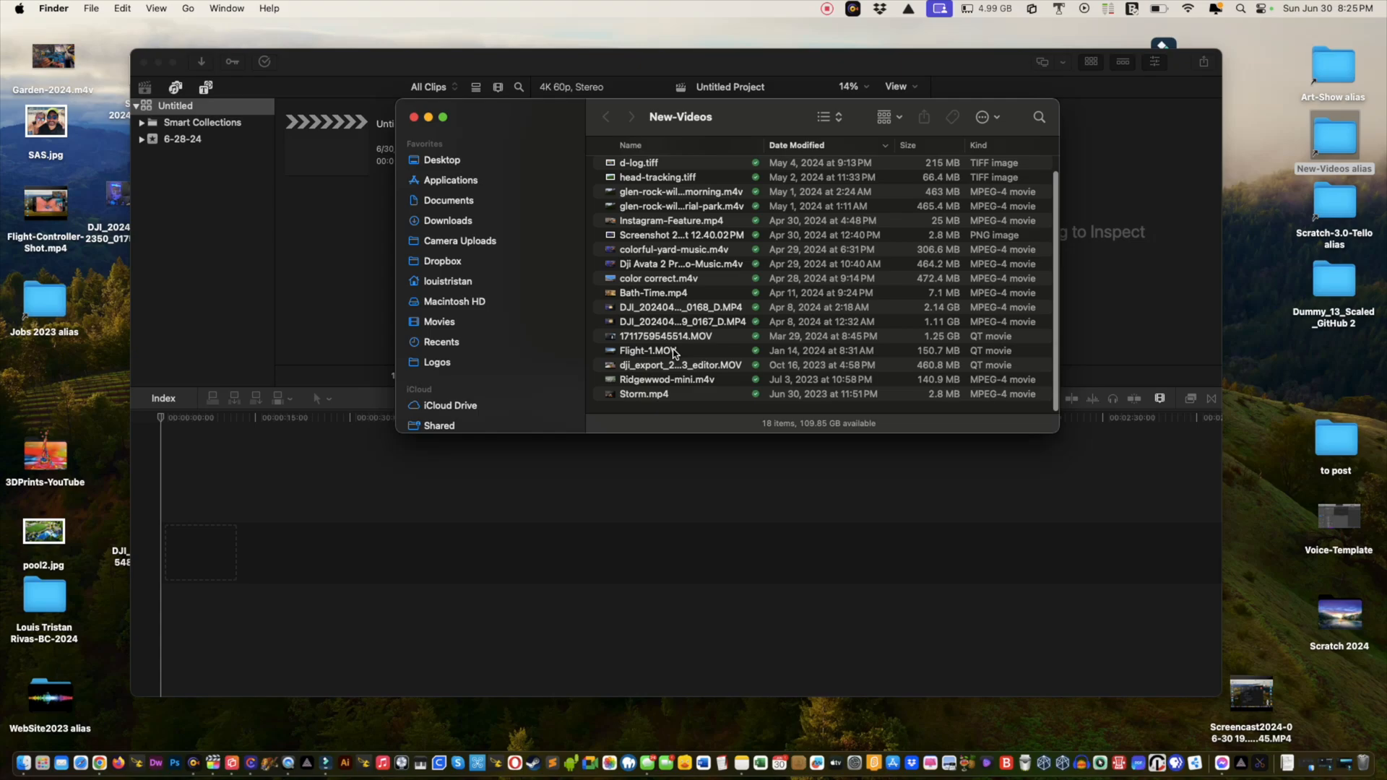
{"action": "scroll", "coordinate": [673, 352], "scroll_direction": "up", "scroll_amount": 1}
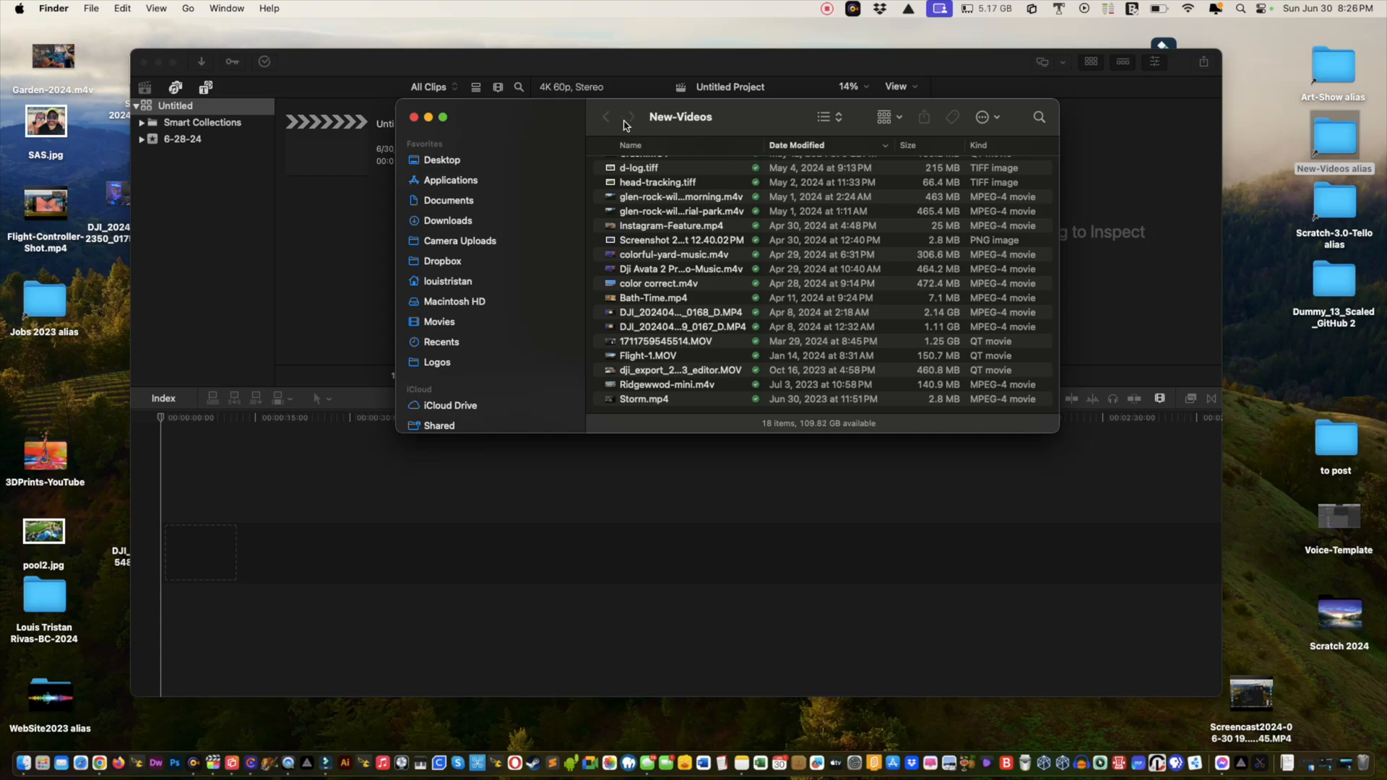
Step: Open the Other folder inside the to post folder and briefly preview 80s-Retro-Game.mp4
{"action": "left_click", "coordinate": [1337, 462]}
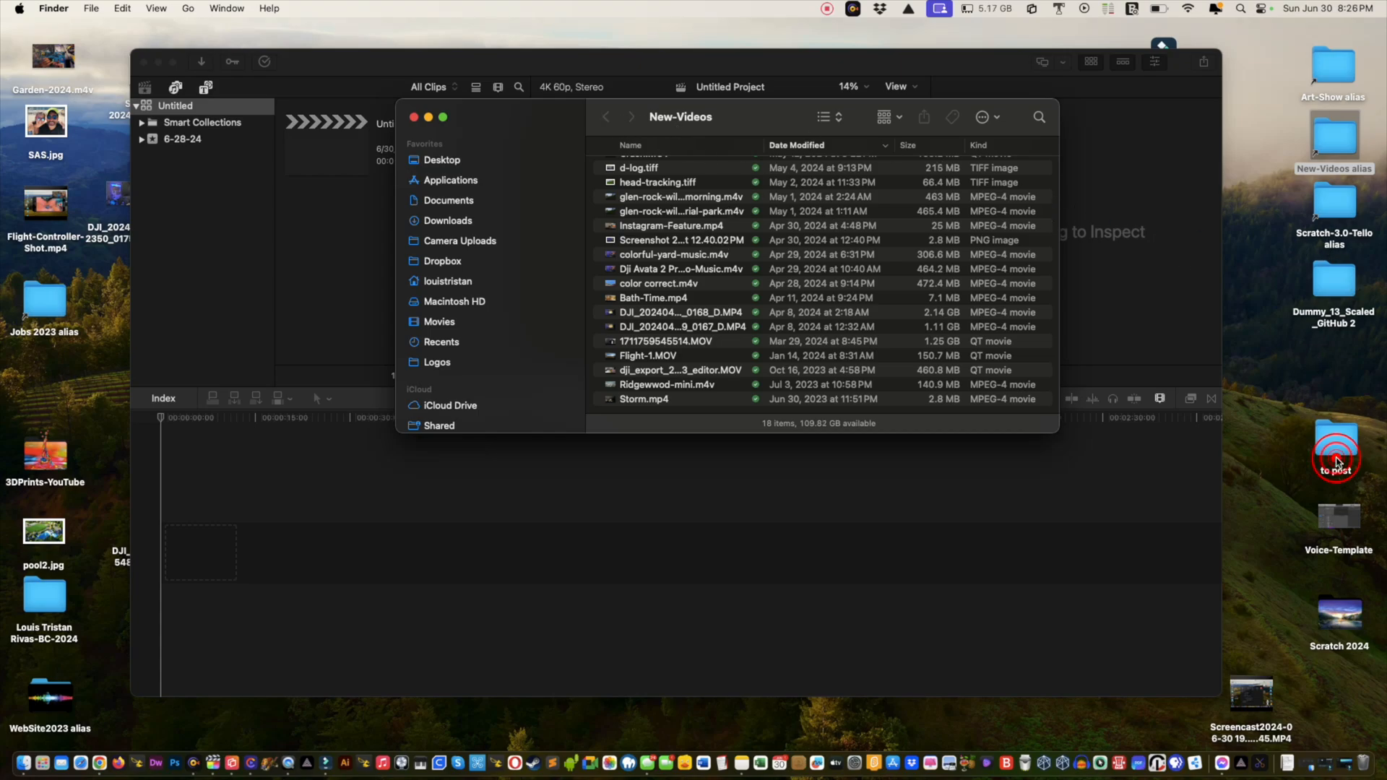
{"action": "double_click", "coordinate": [1337, 452]}
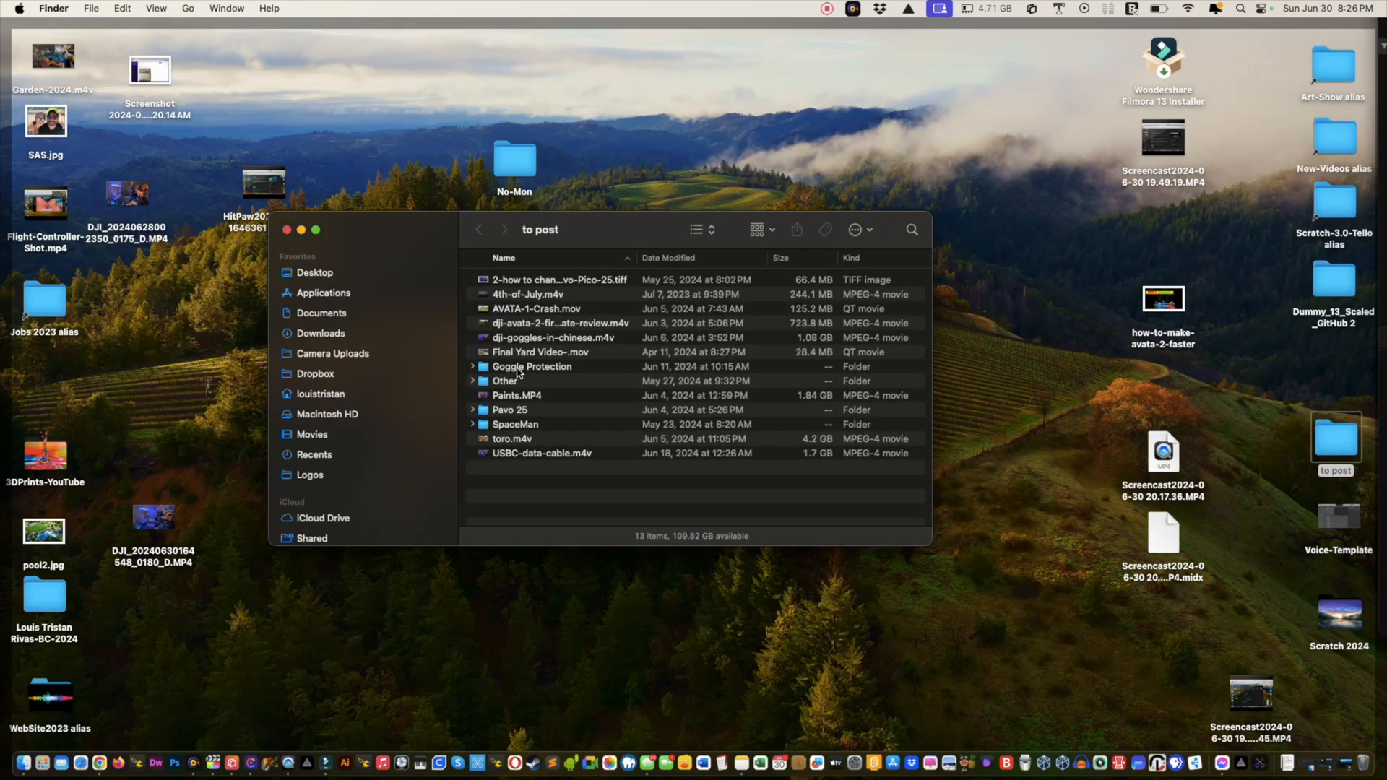
{"action": "left_click", "coordinate": [484, 381]}
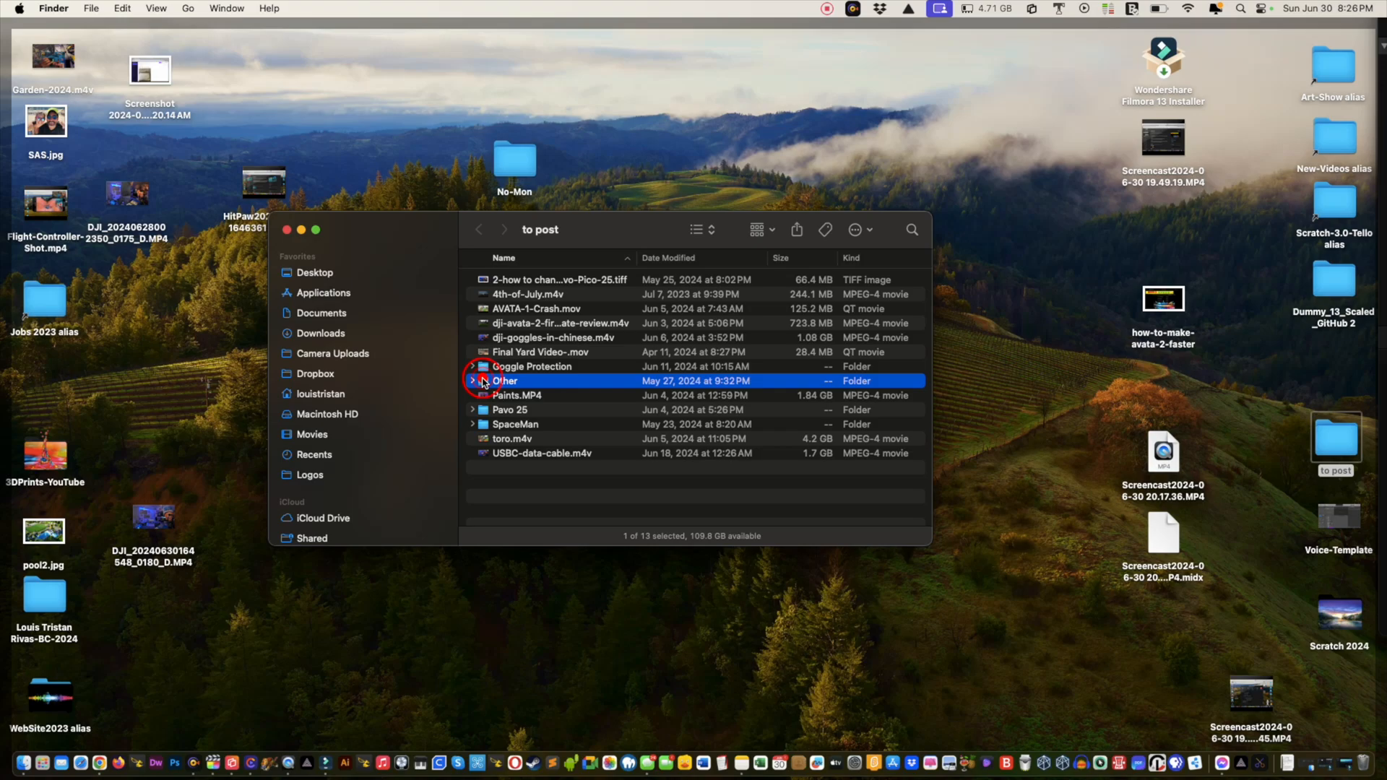
{"action": "double_click", "coordinate": [483, 382]}
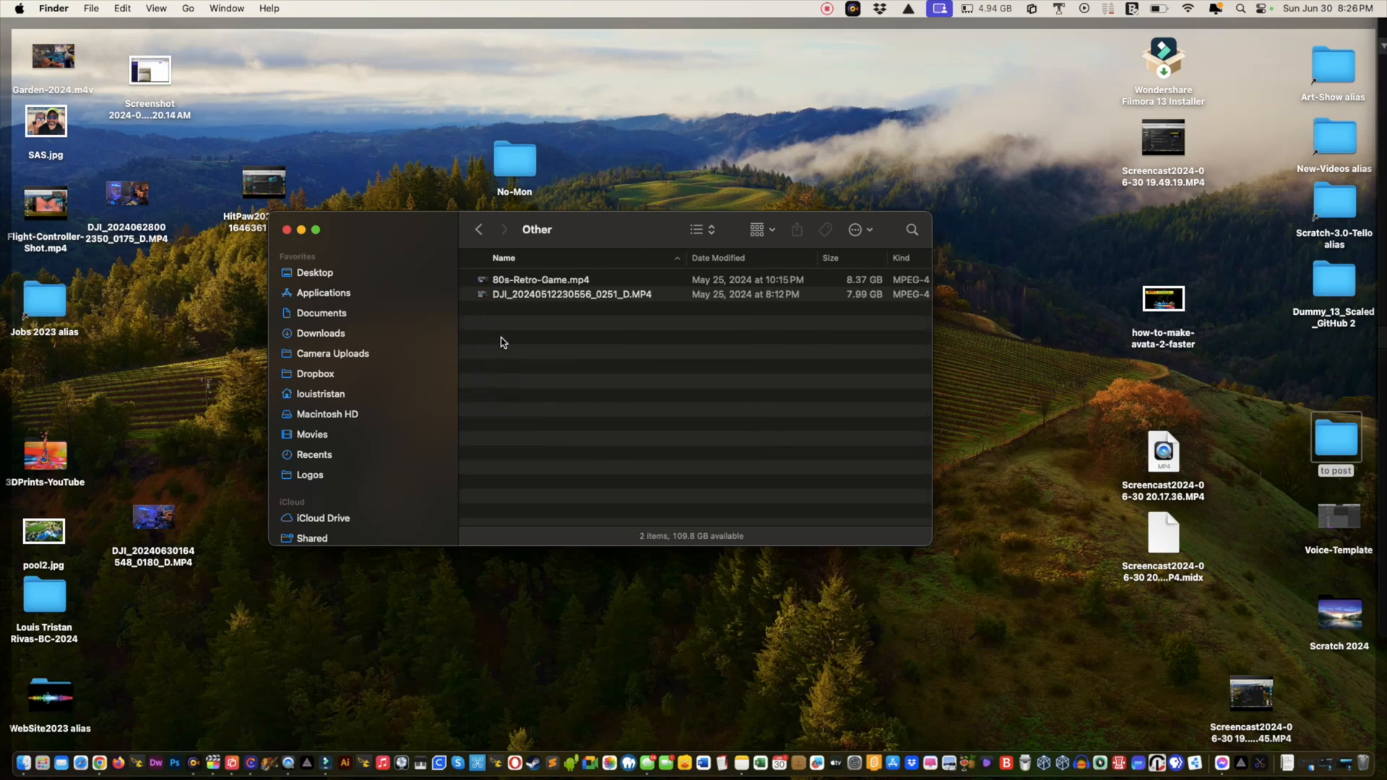
{"action": "left_click", "coordinate": [512, 282]}
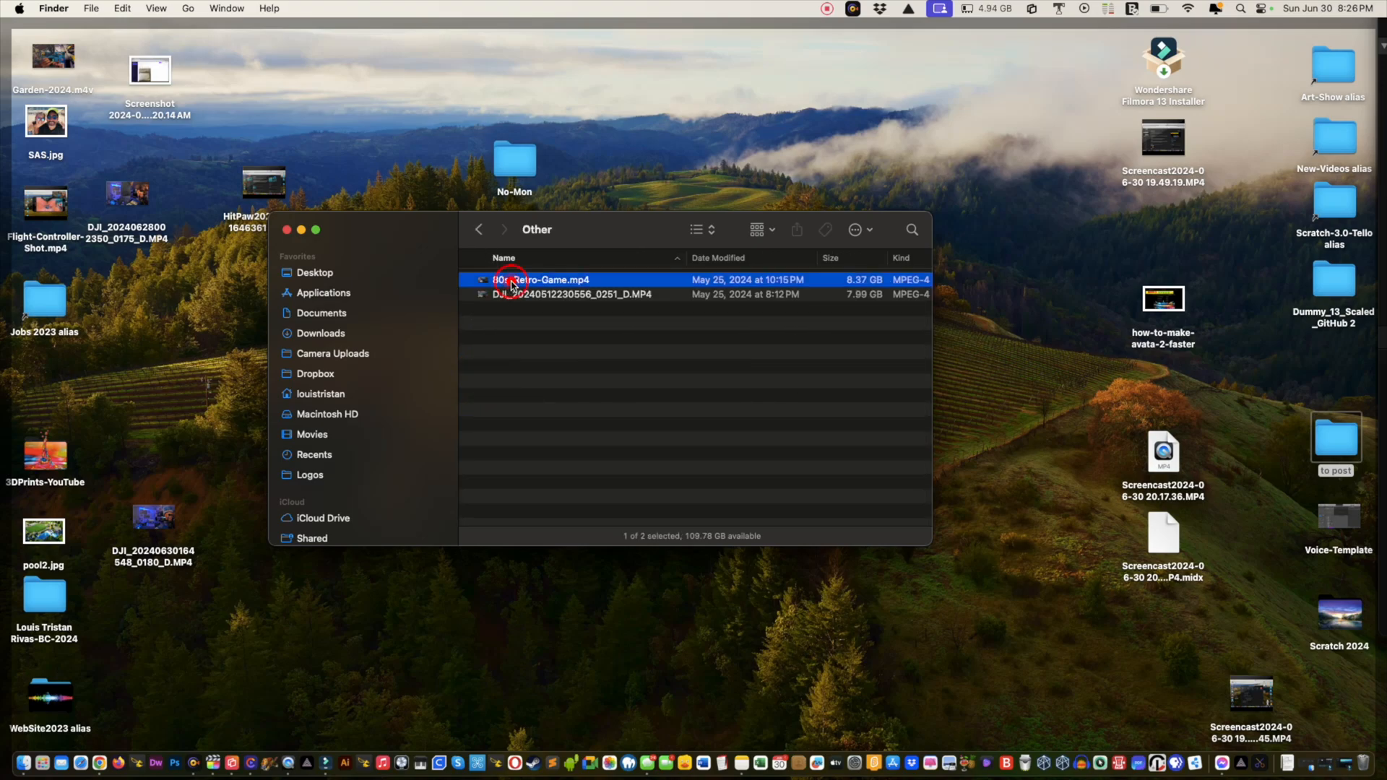
{"action": "key", "text": "space"}
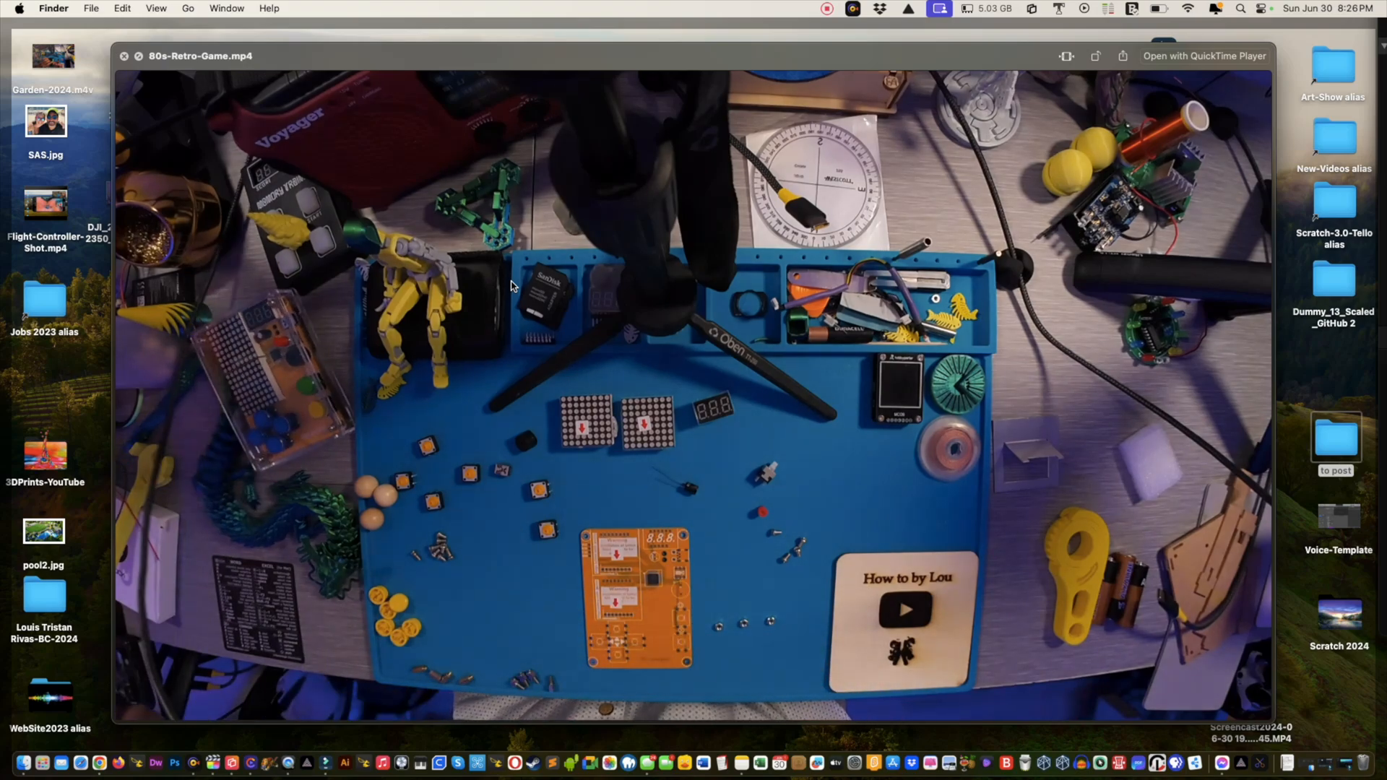
{"action": "mouse_move", "coordinate": [556, 221]}
{"action": "key", "text": "space"}
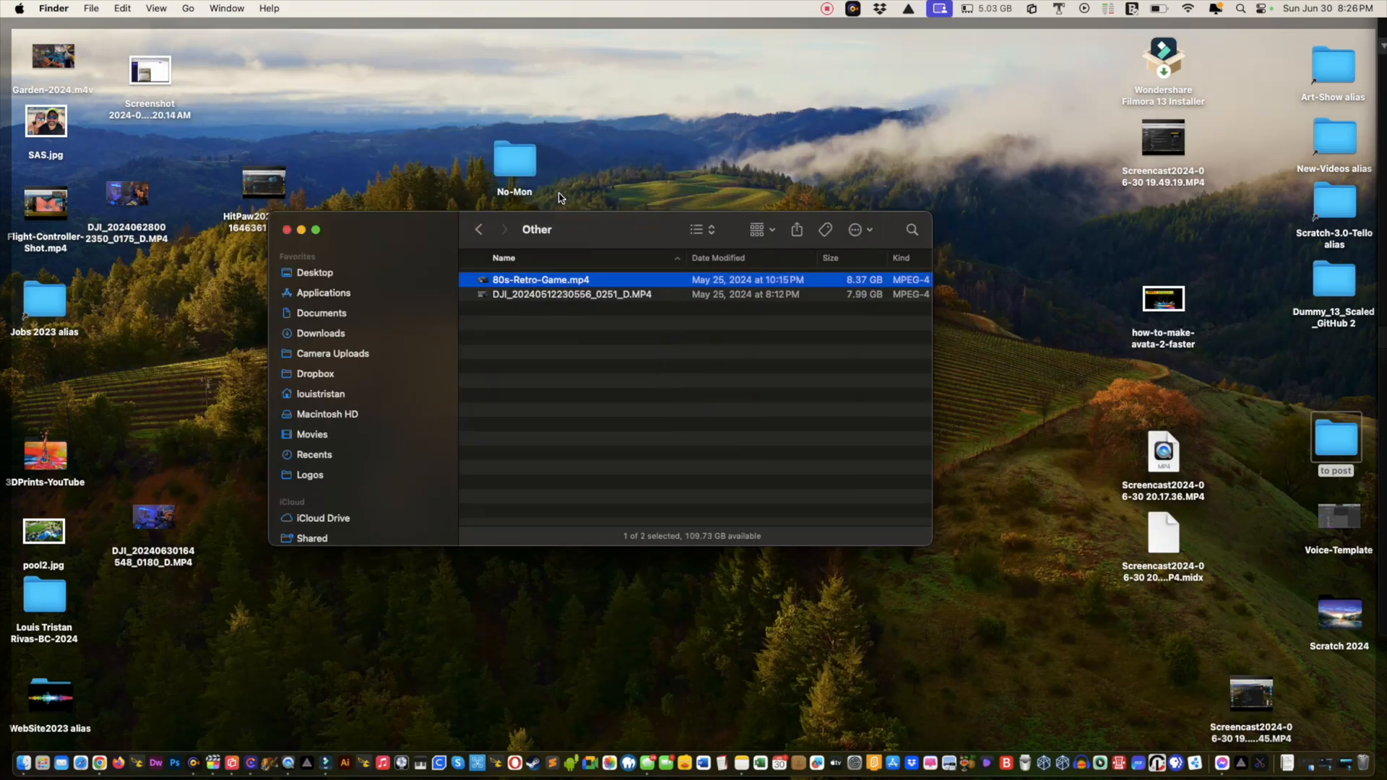
{"action": "key", "text": "super+i"}
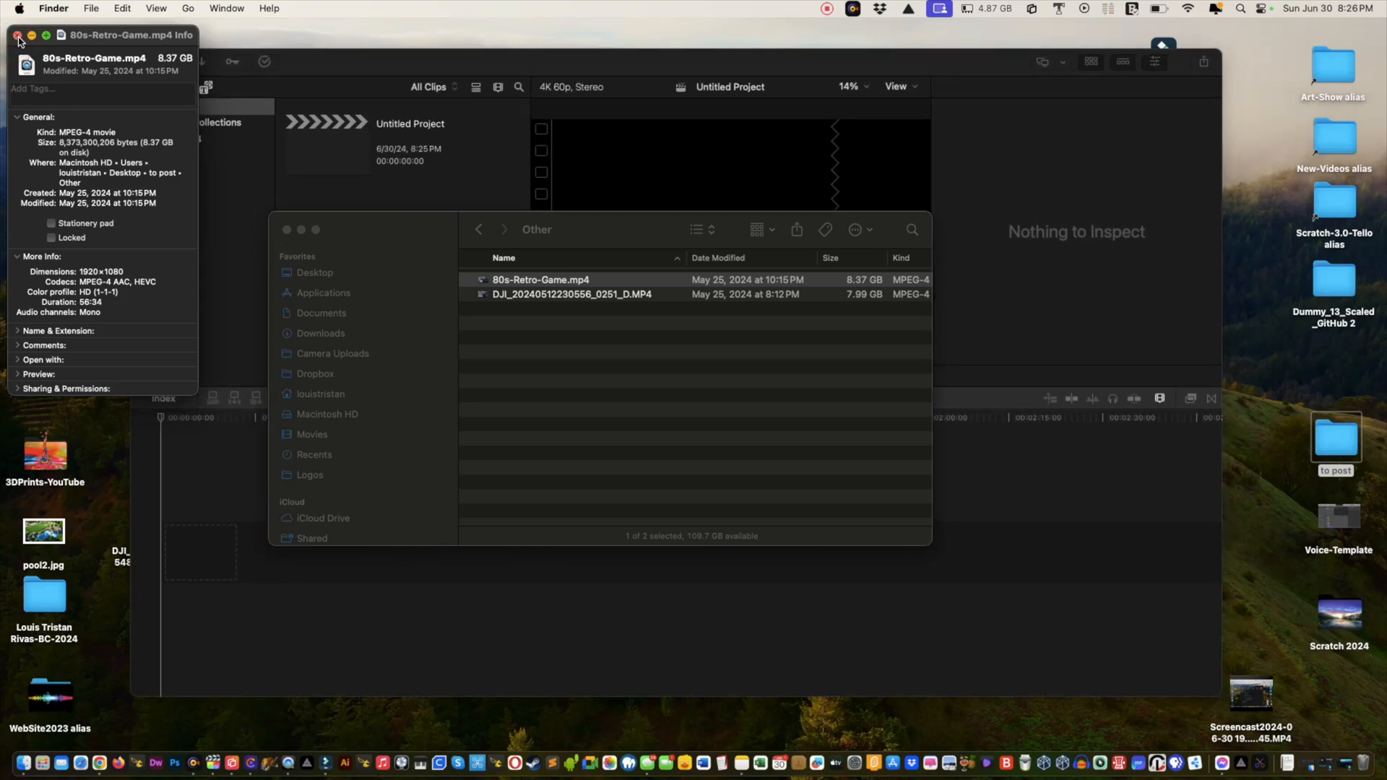
{"action": "left_click", "coordinate": [11, 36]}
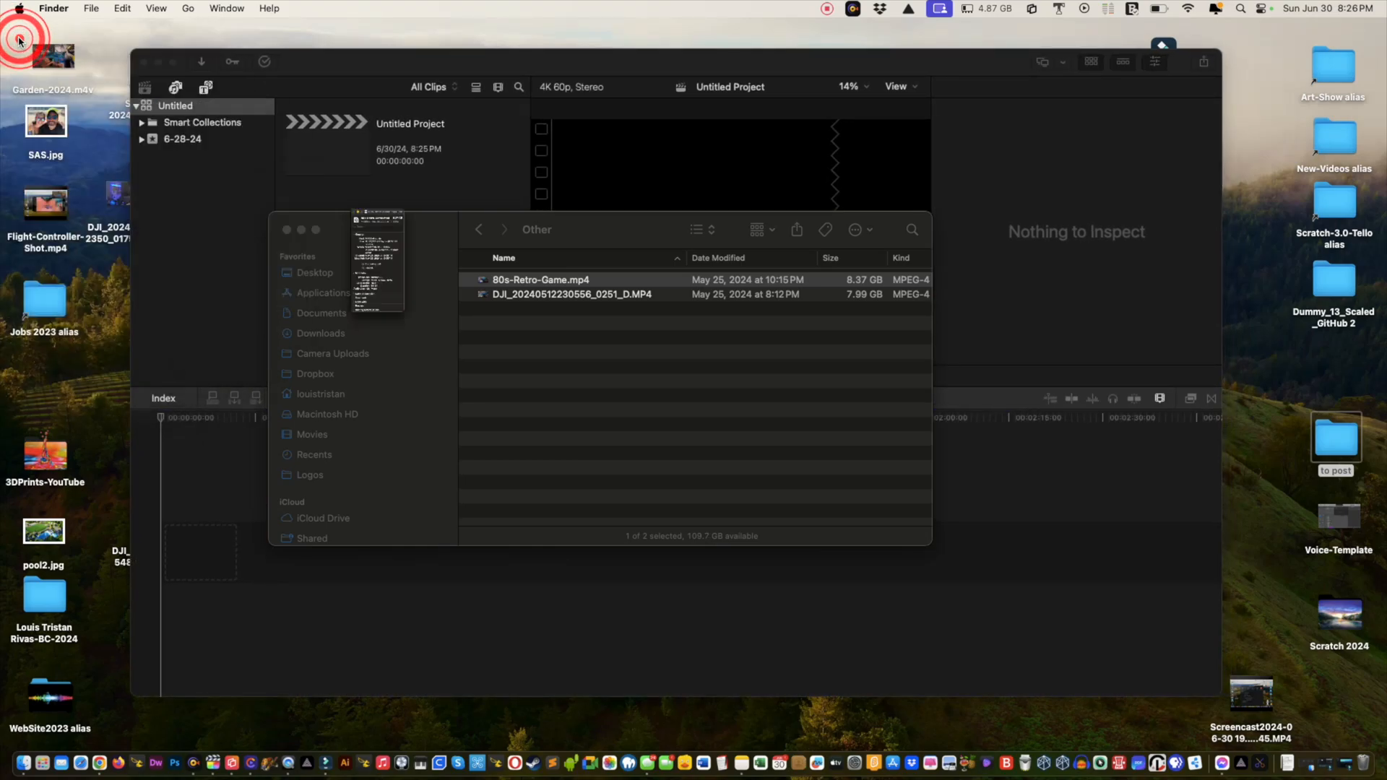
{"action": "left_click", "coordinate": [563, 292]}
{"action": "key", "text": "super+i"}
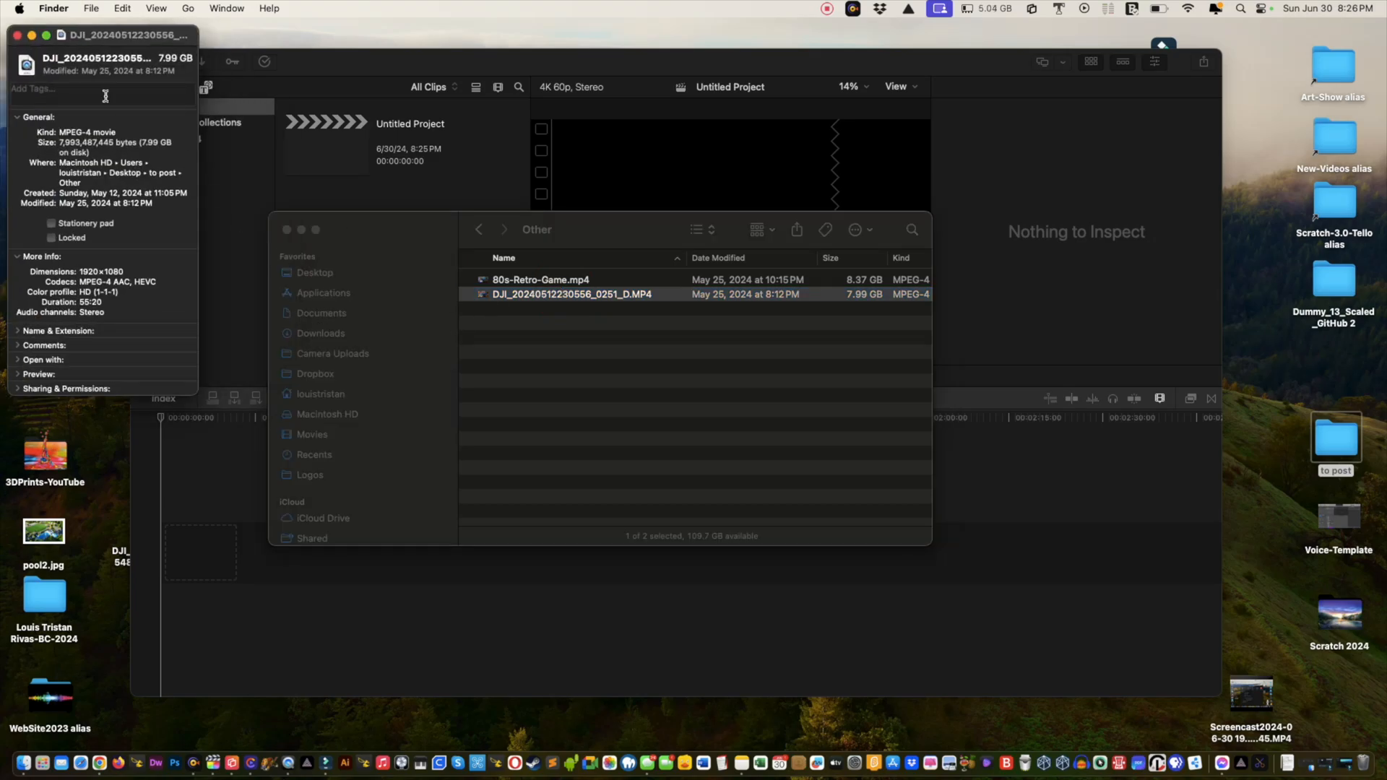
{"action": "left_click", "coordinate": [16, 36]}
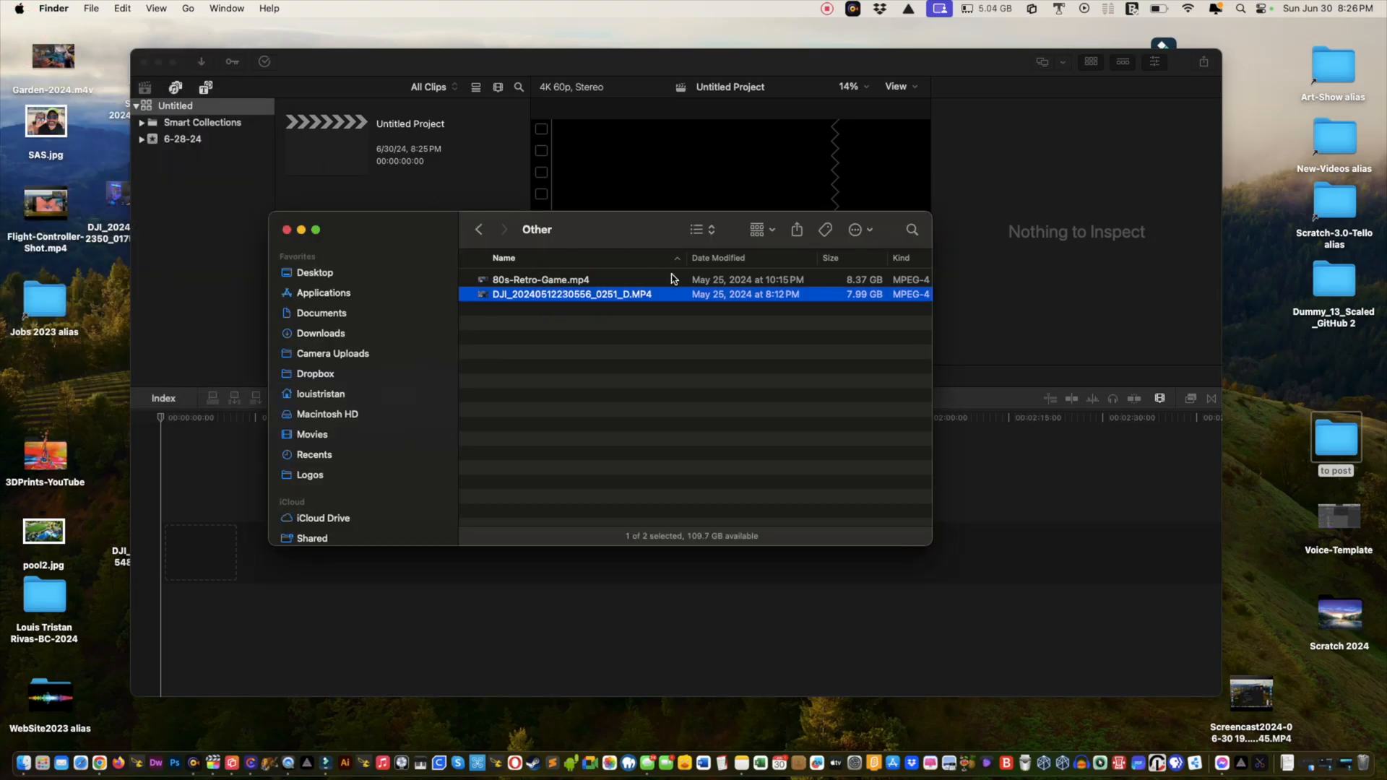
Step: Reopen the to post folder and check the dimensions of toro.m4v and USBC-data-cable.m4v, closing each information window
{"action": "double_click", "coordinate": [1334, 437]}
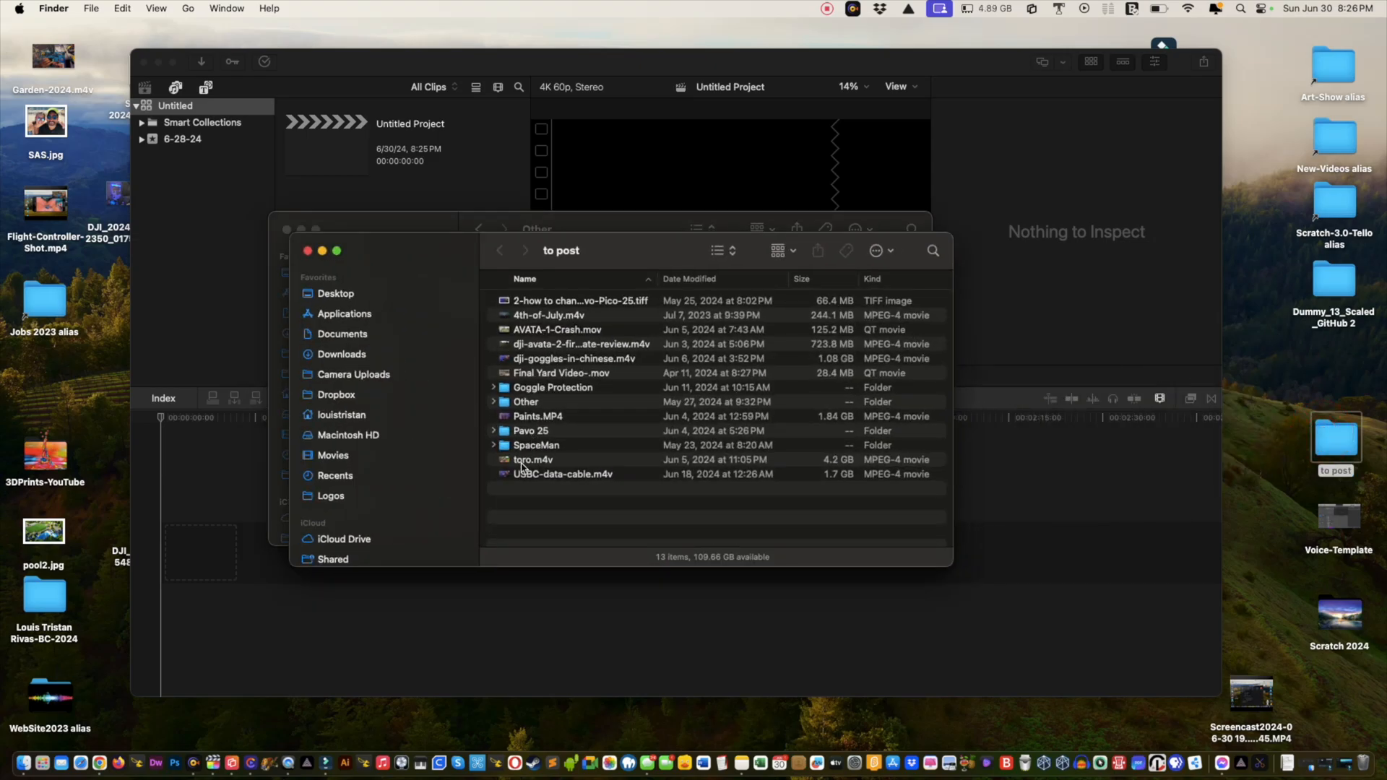
{"action": "left_click", "coordinate": [522, 463]}
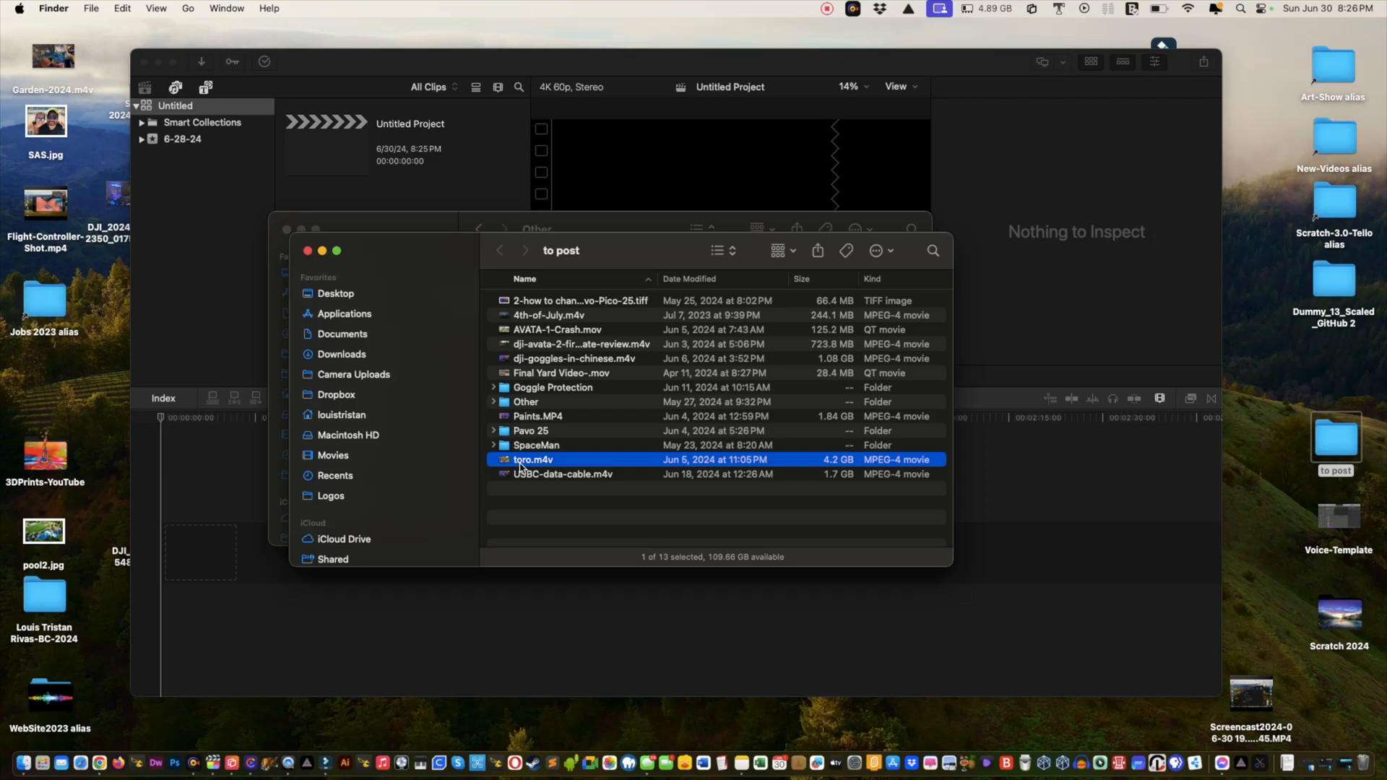
{"action": "key", "text": "super+i"}
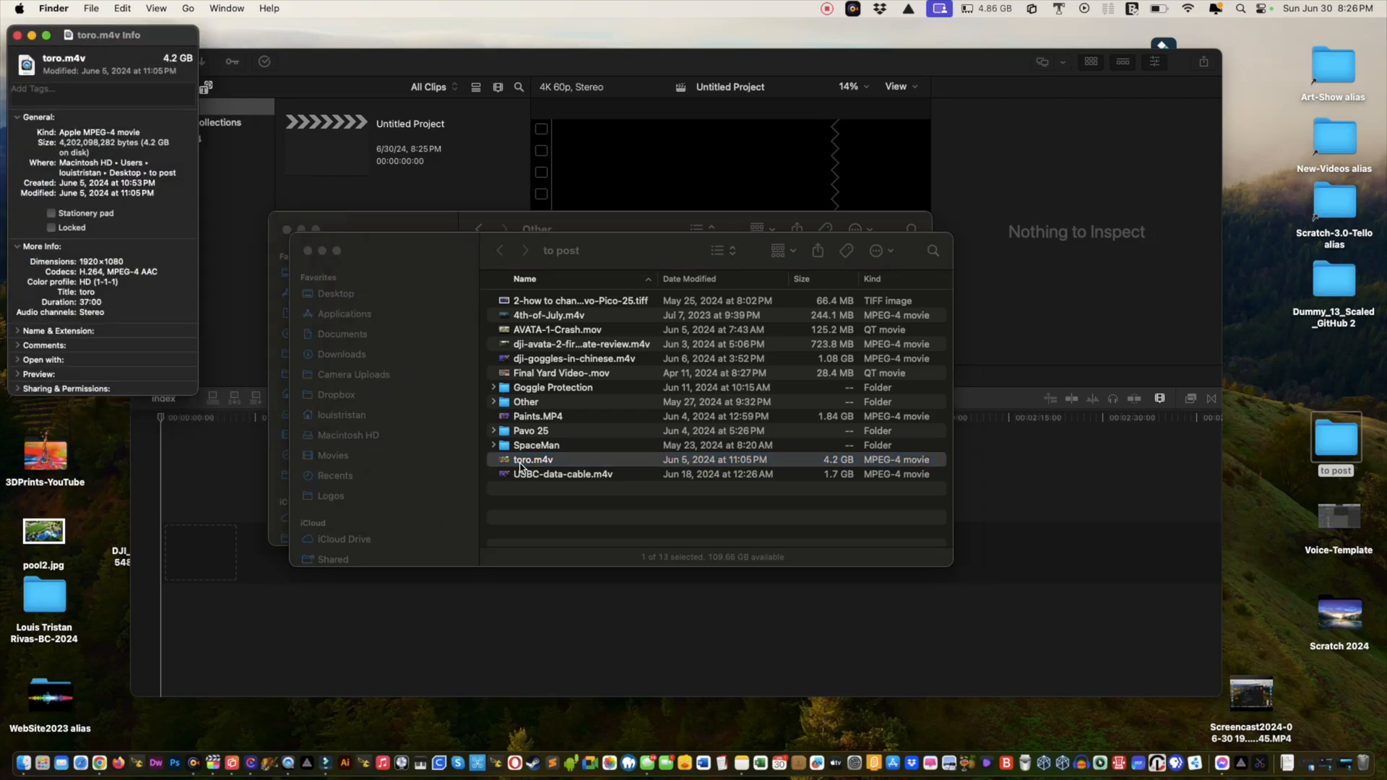
{"action": "key", "text": "super+w"}
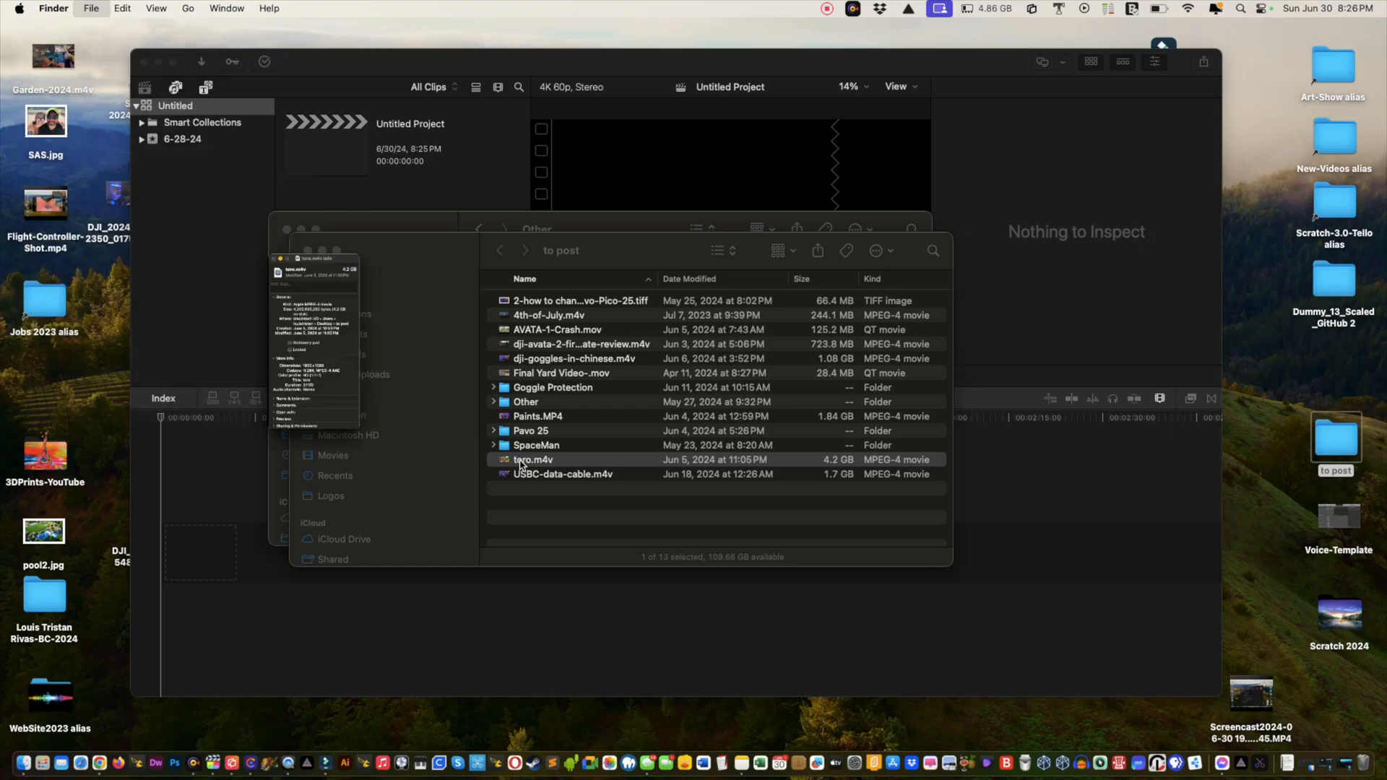
{"action": "left_click", "coordinate": [543, 475]}
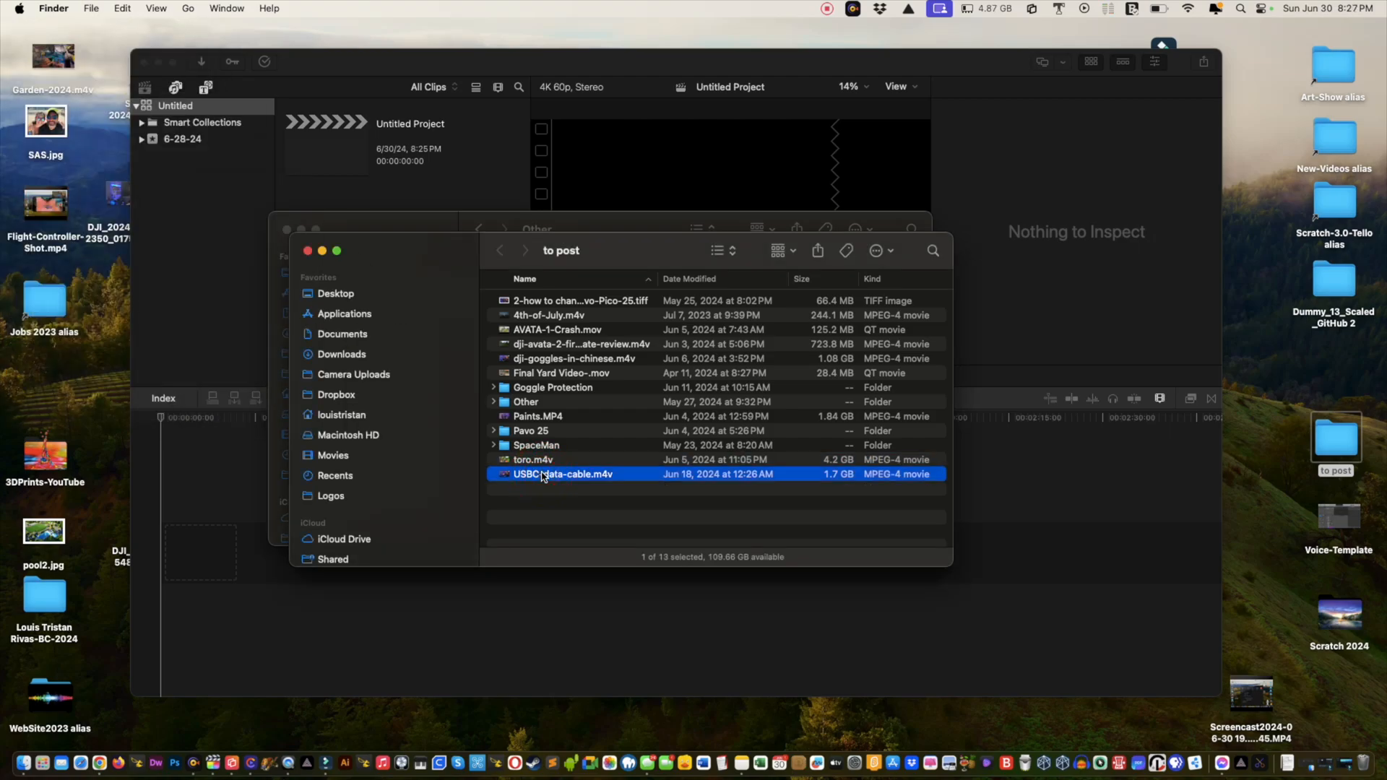
{"action": "key", "text": "super+i"}
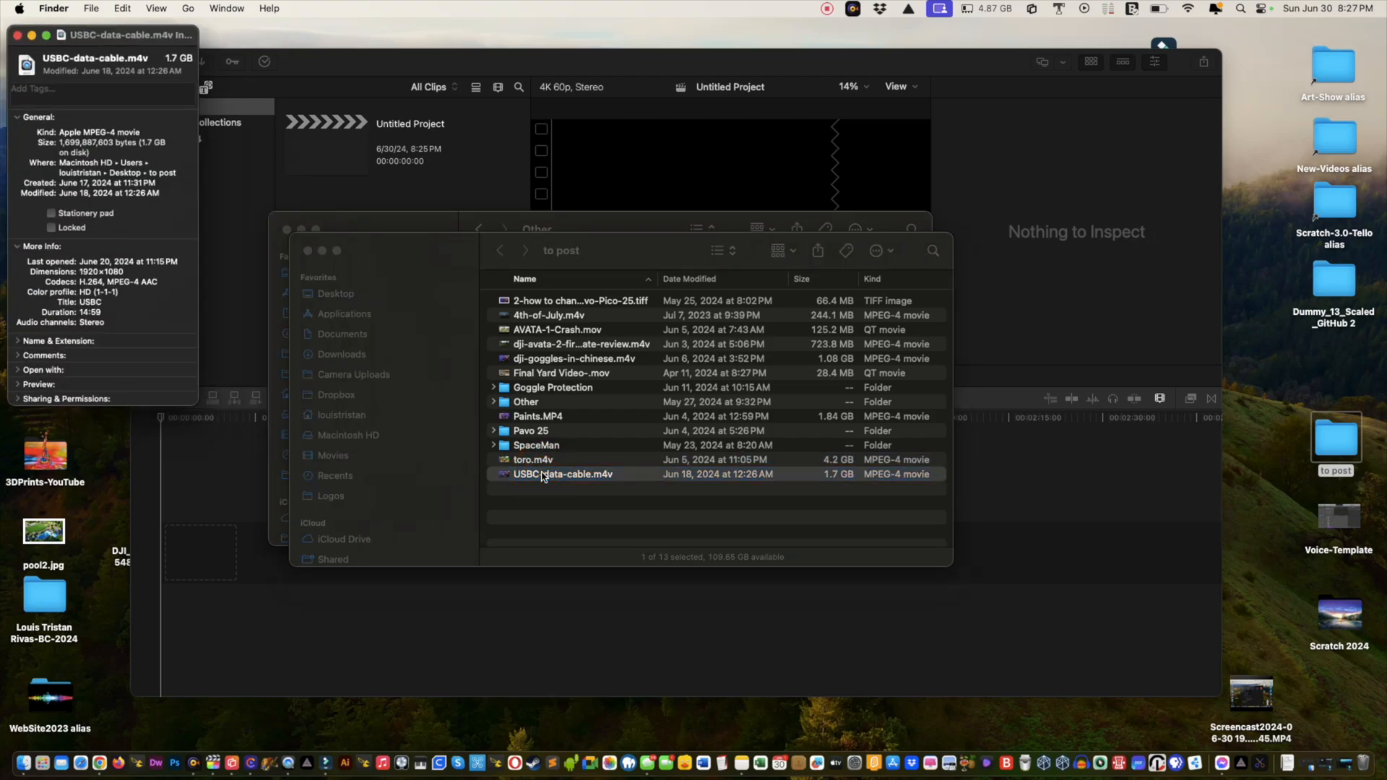
{"action": "key", "text": "super+w"}
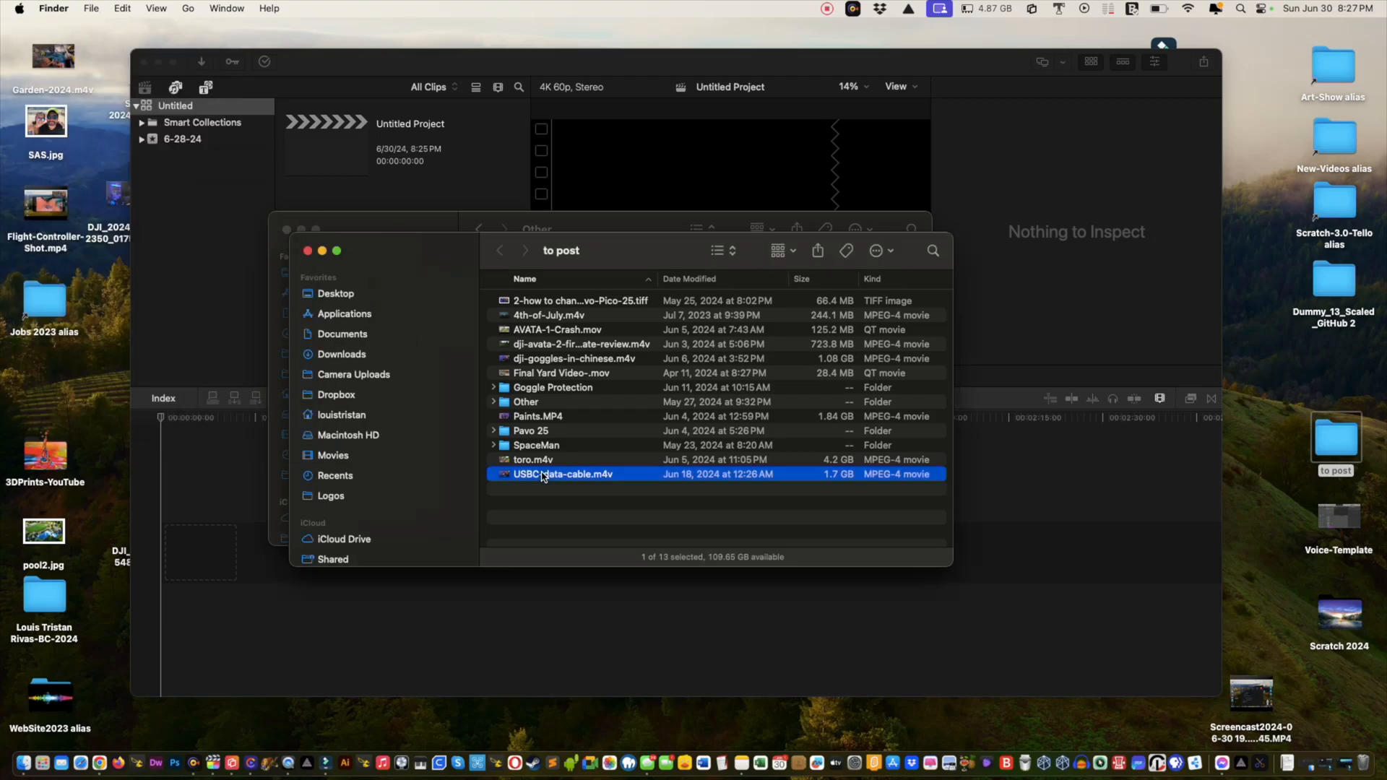
Step: Expand the Other folder in the file list and check the dimensions of AVATA-1-Crash.mov in its file information
{"action": "left_click", "coordinate": [494, 401]}
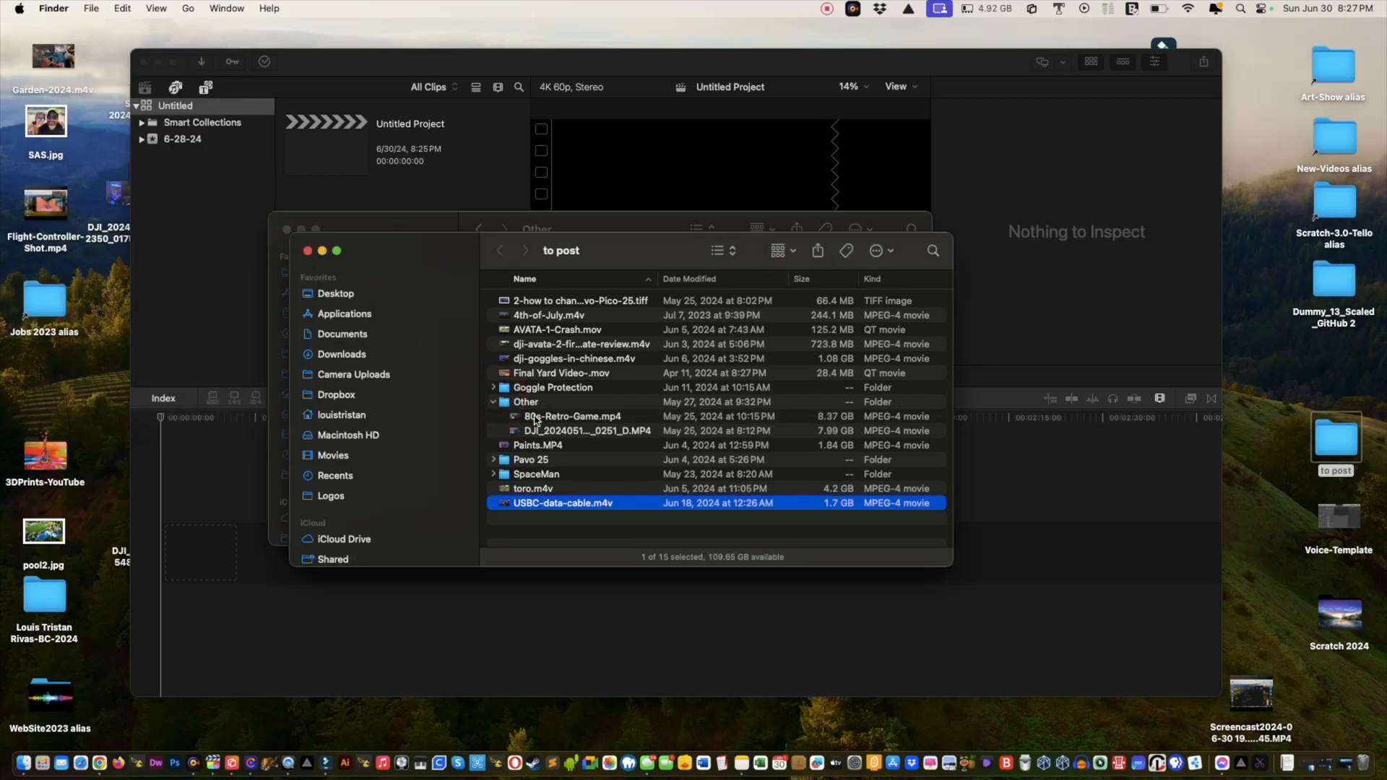
{"action": "left_click", "coordinate": [525, 313]}
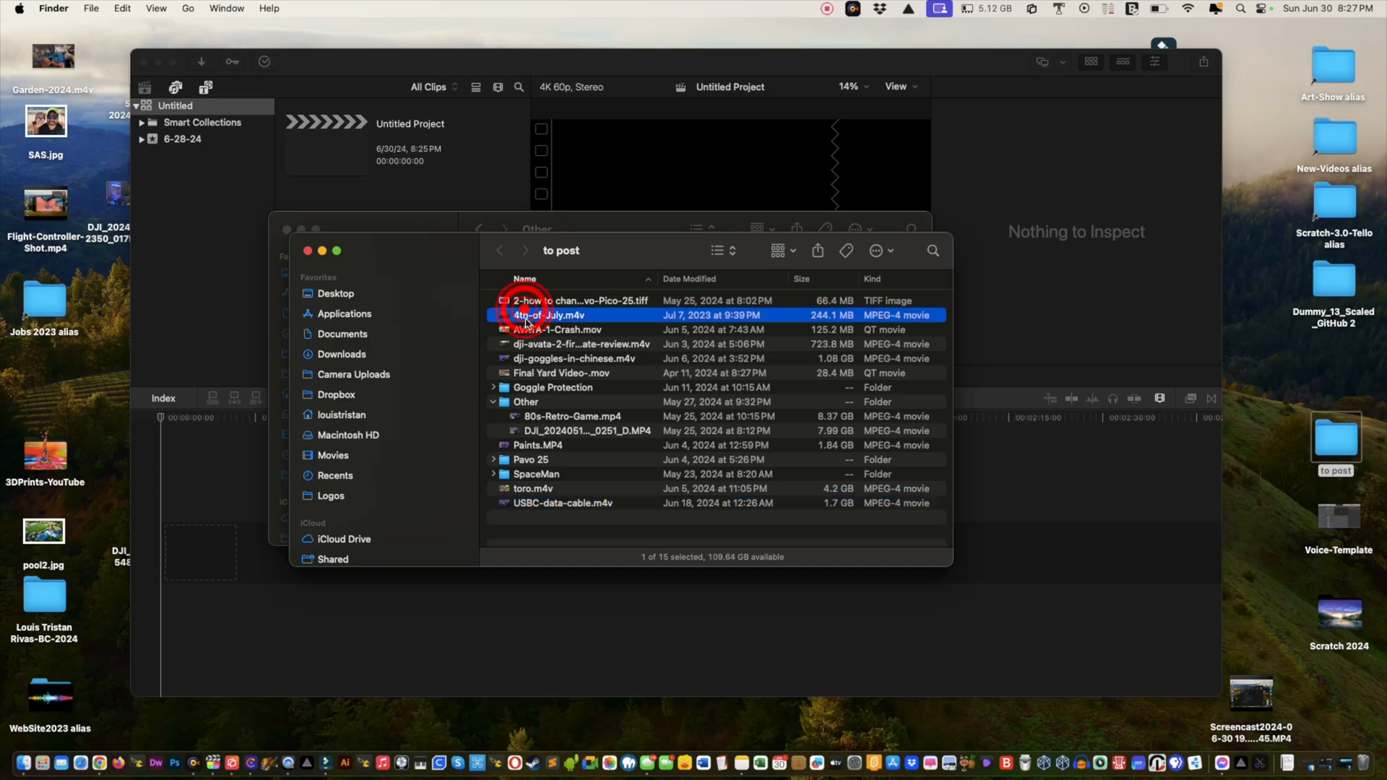
{"action": "left_click", "coordinate": [528, 328]}
{"action": "key", "text": "super+i"}
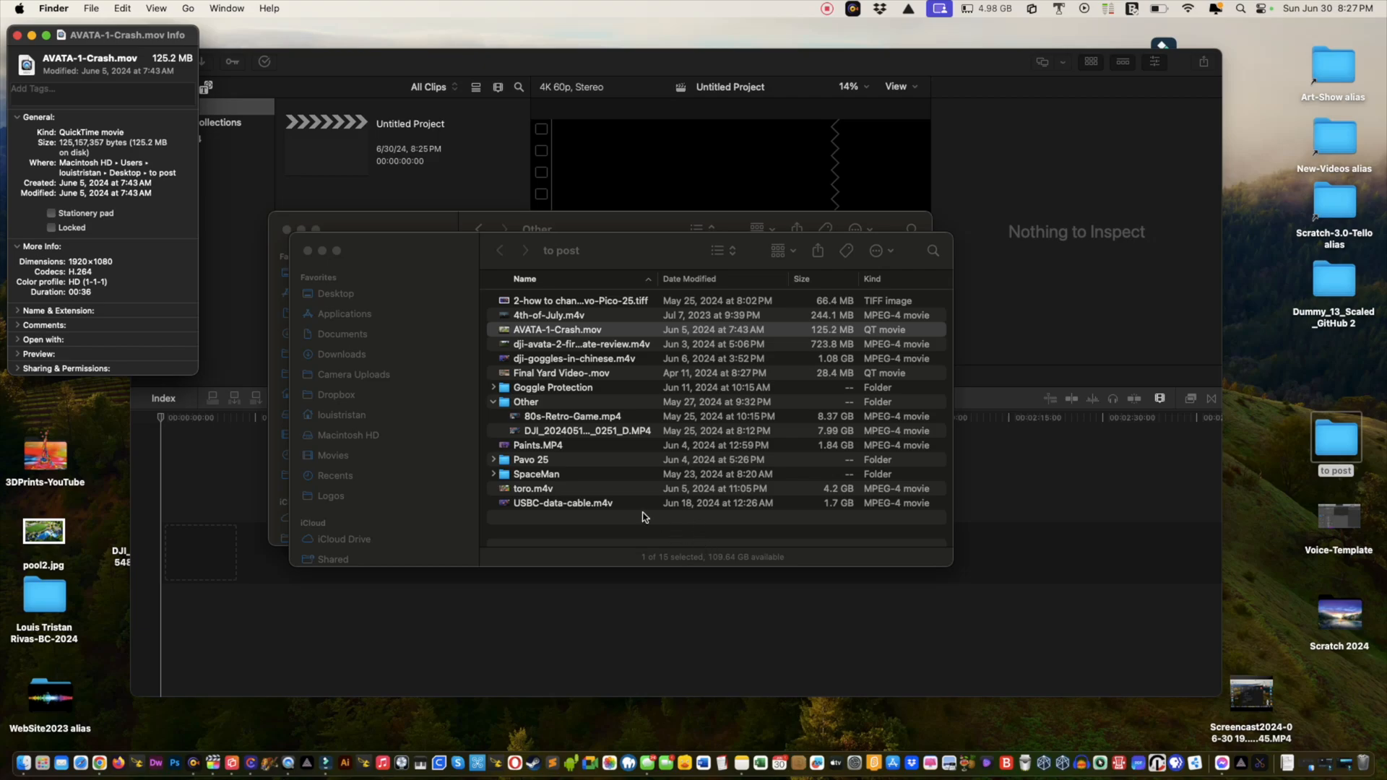
{"action": "double_click", "coordinate": [549, 474]}
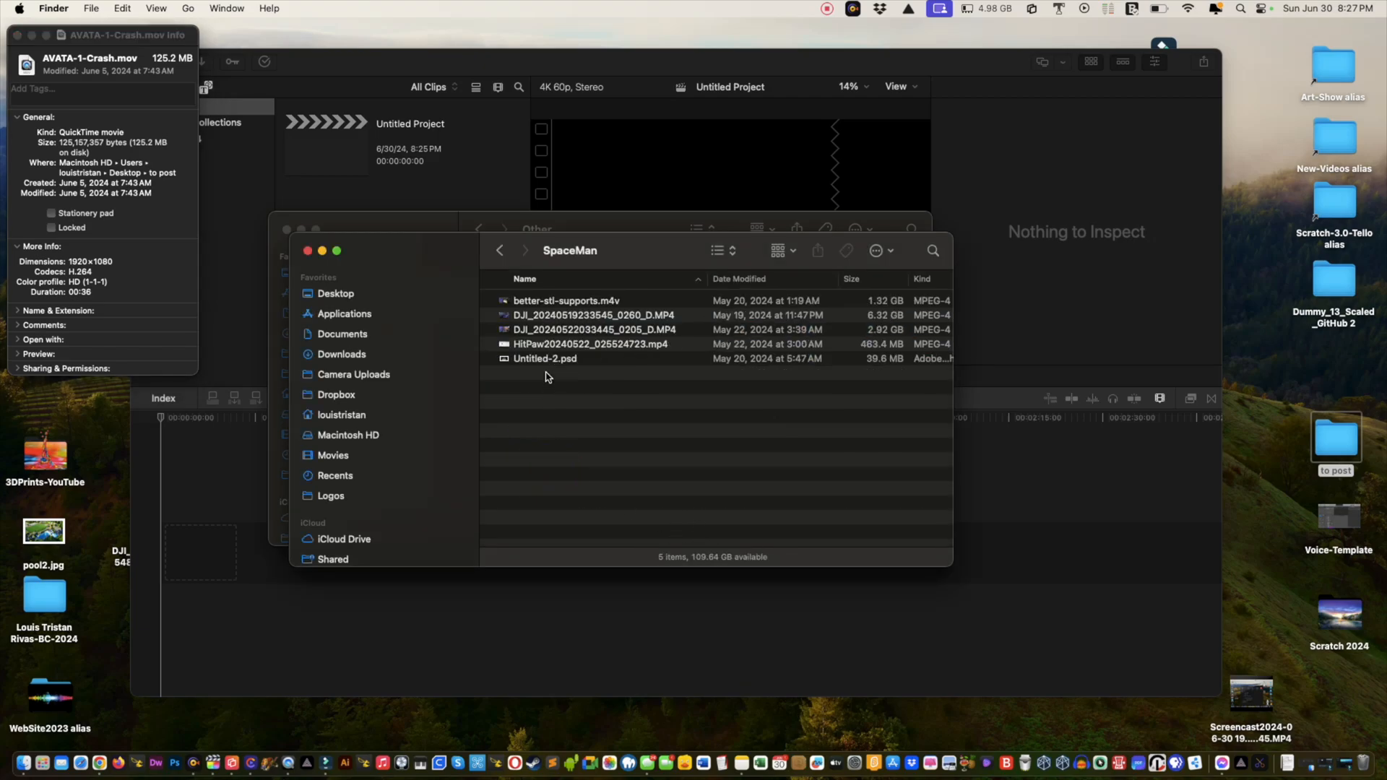
{"action": "left_click", "coordinate": [523, 315]}
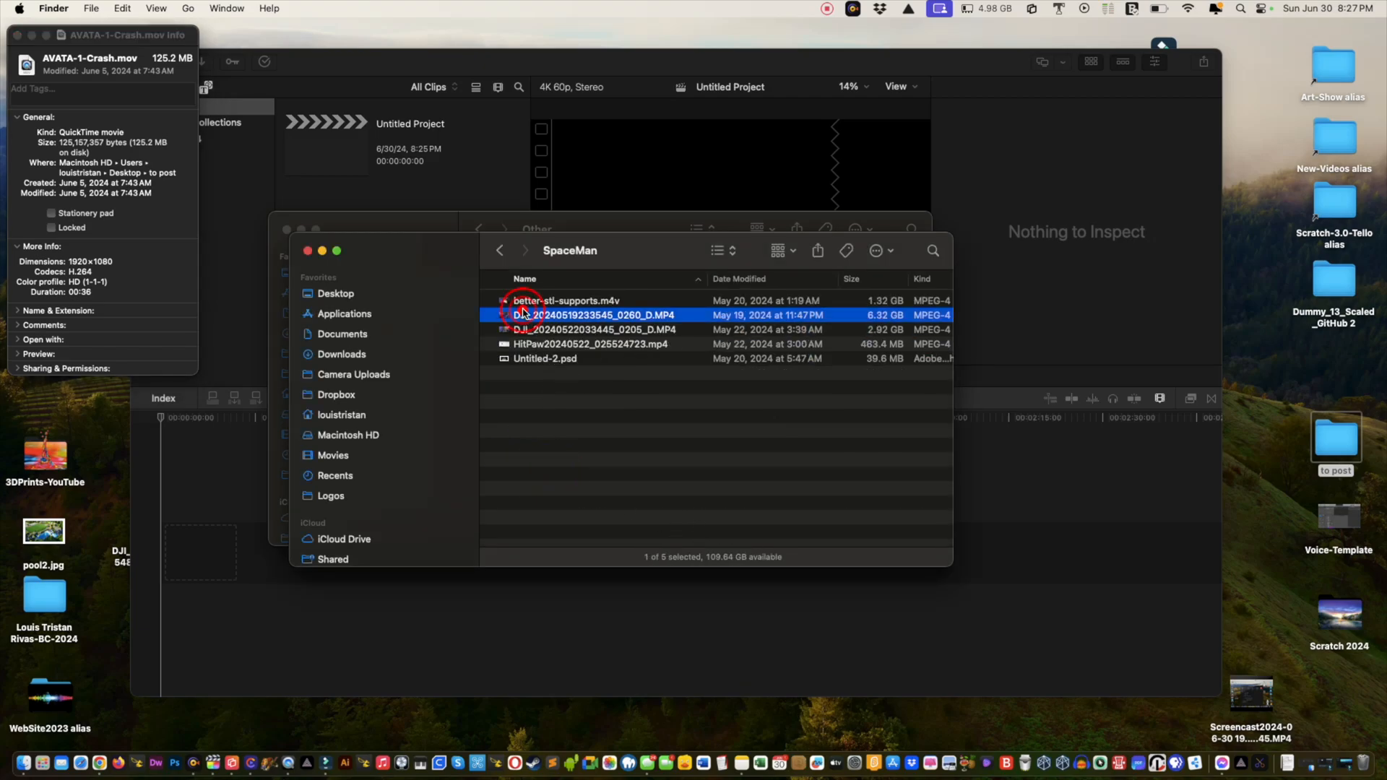
{"action": "key", "text": "super+i"}
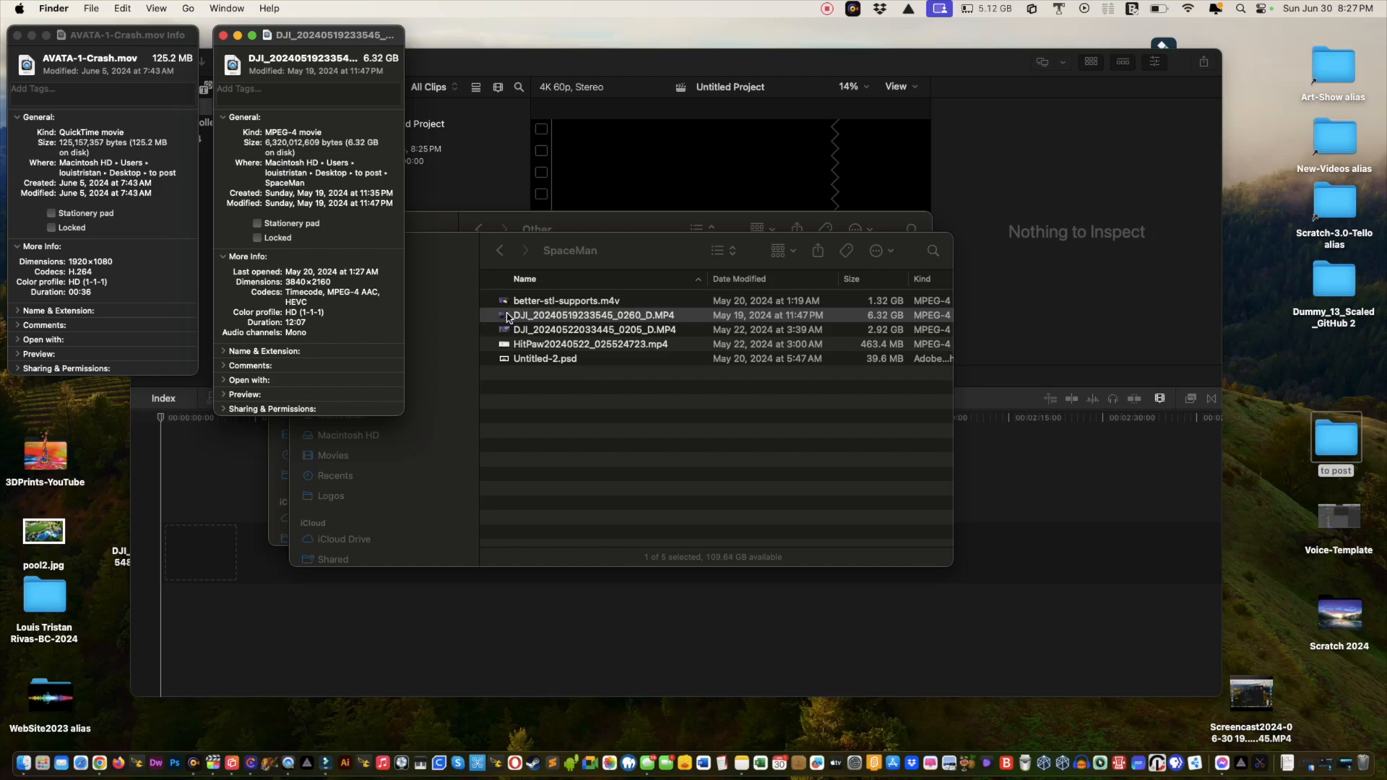
{"action": "left_click_drag", "start_coordinate": [512, 315], "coordinate": [483, 631]}
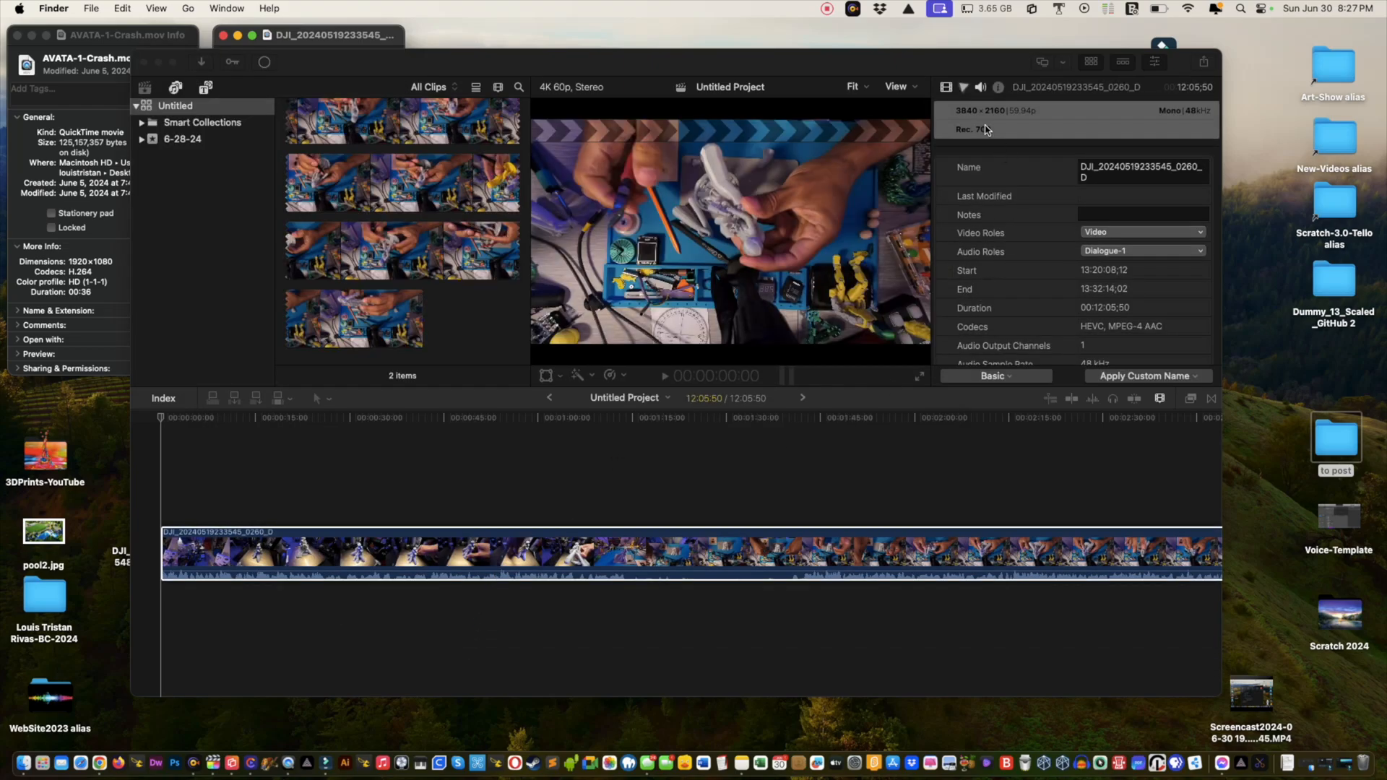
Step: Review the timeline clip's video properties and its resolution information, and move the playhead to 2:21:34
{"action": "left_click", "coordinate": [946, 86]}
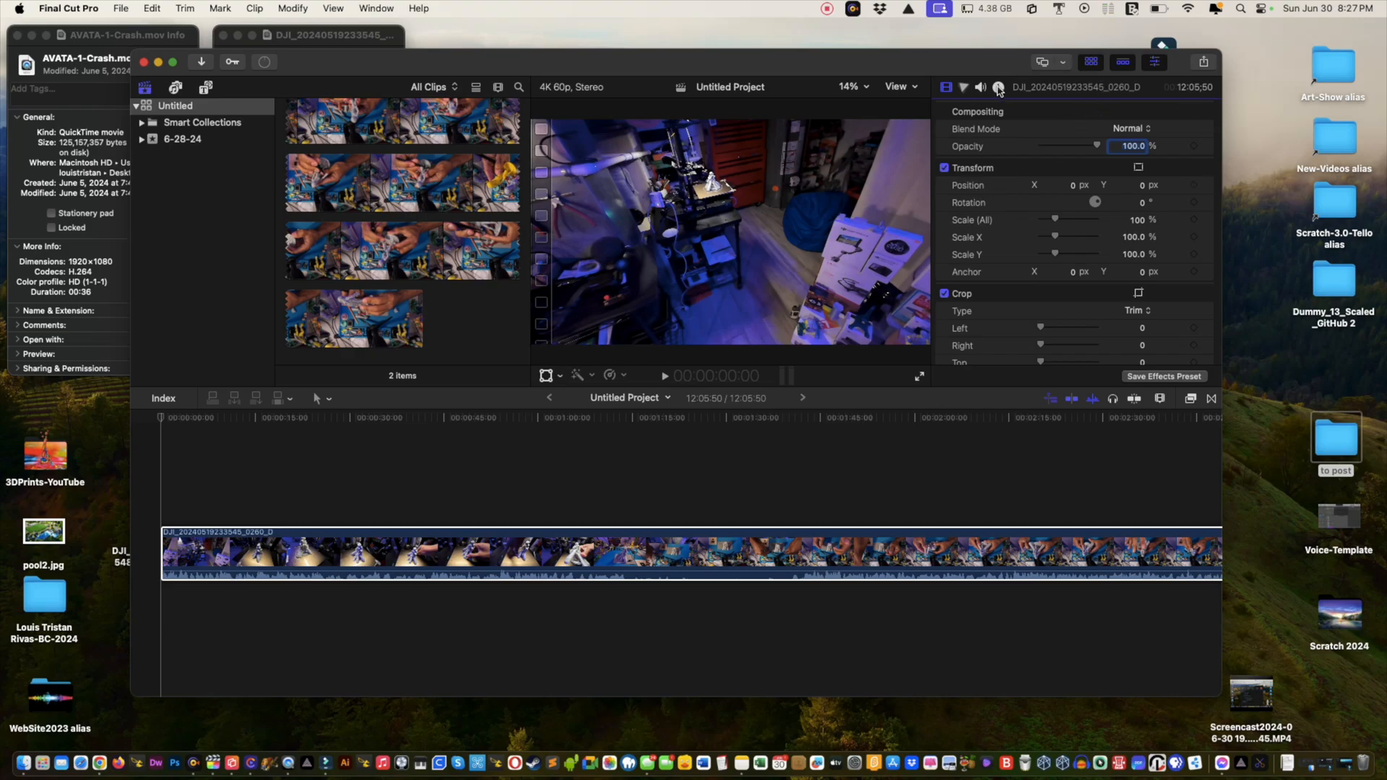
{"action": "left_click", "coordinate": [997, 88]}
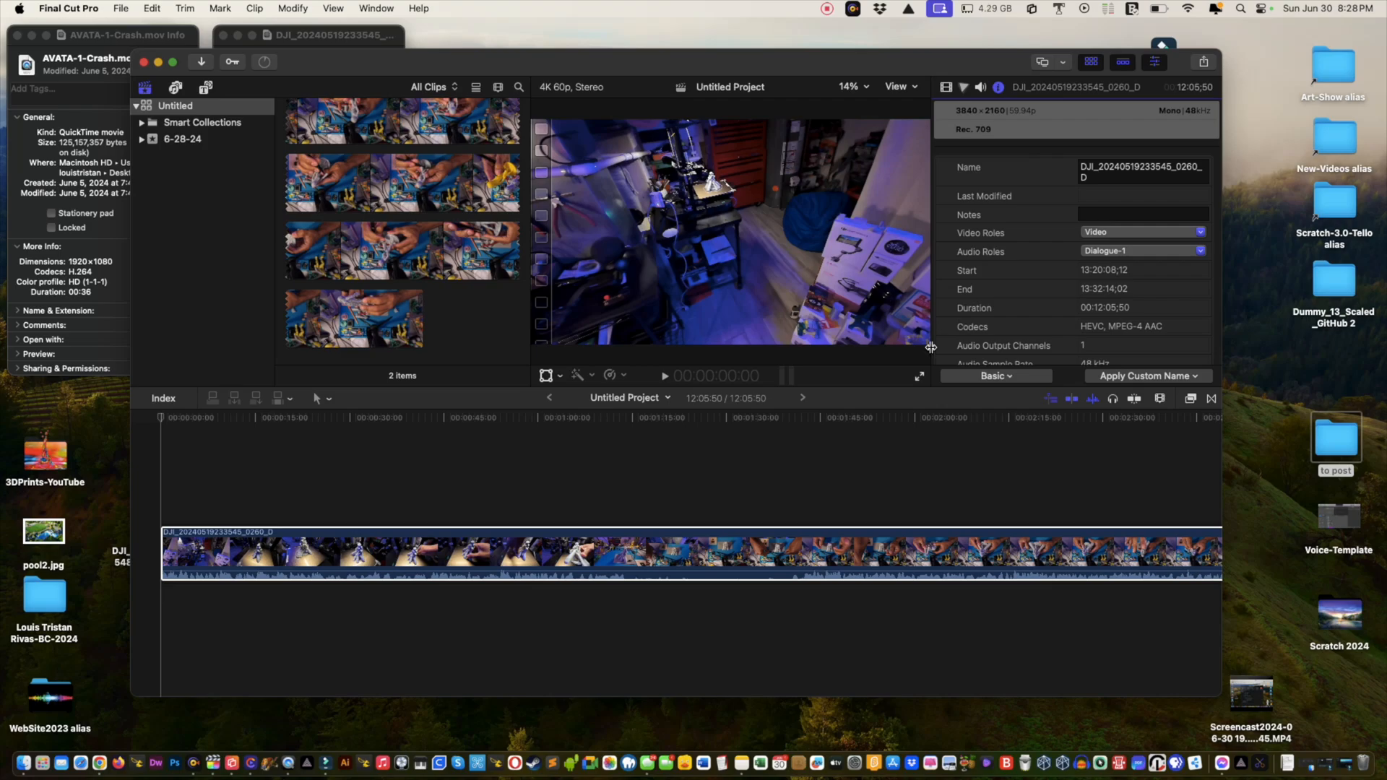
{"action": "left_click", "coordinate": [797, 445]}
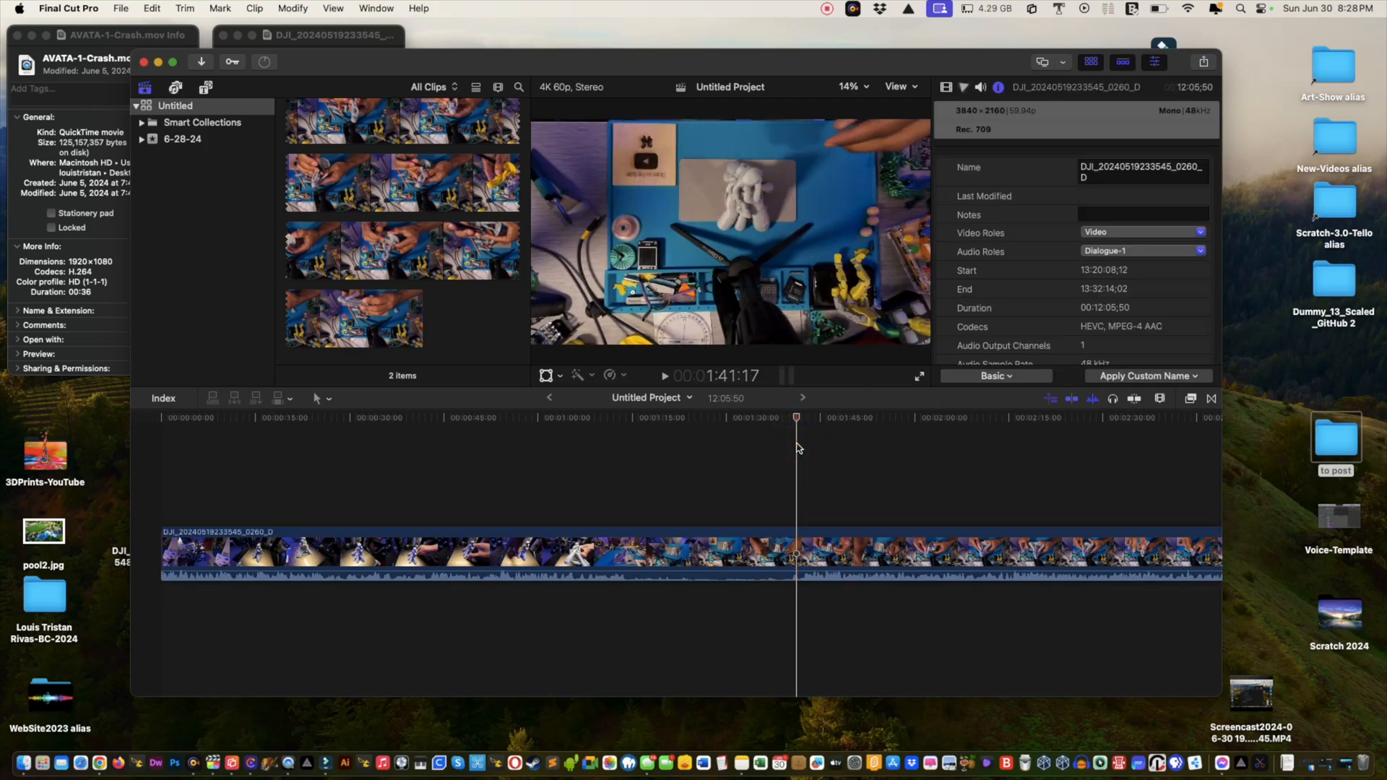
{"action": "left_click", "coordinate": [798, 437]}
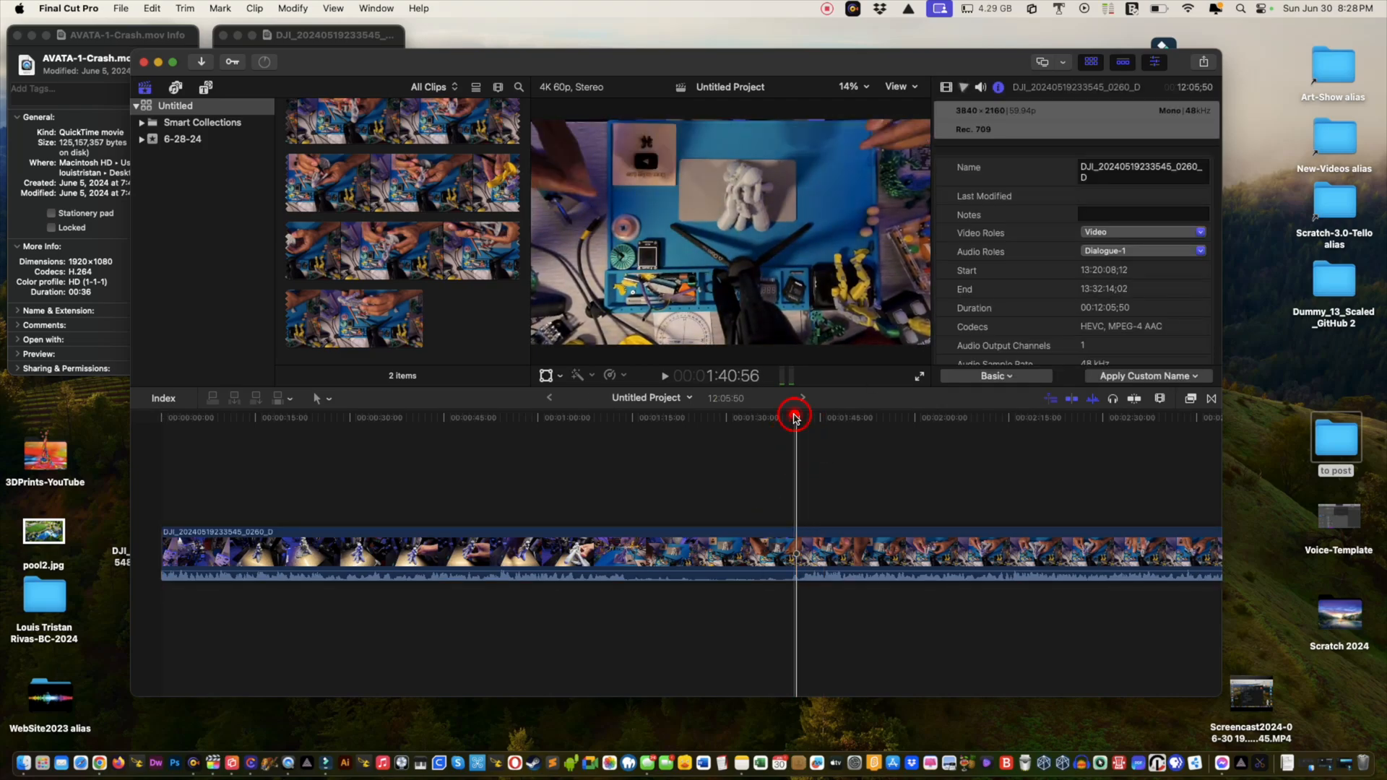
{"action": "left_click", "coordinate": [947, 485]}
{"action": "left_click_drag", "start_coordinate": [948, 485], "coordinate": [1049, 504]}
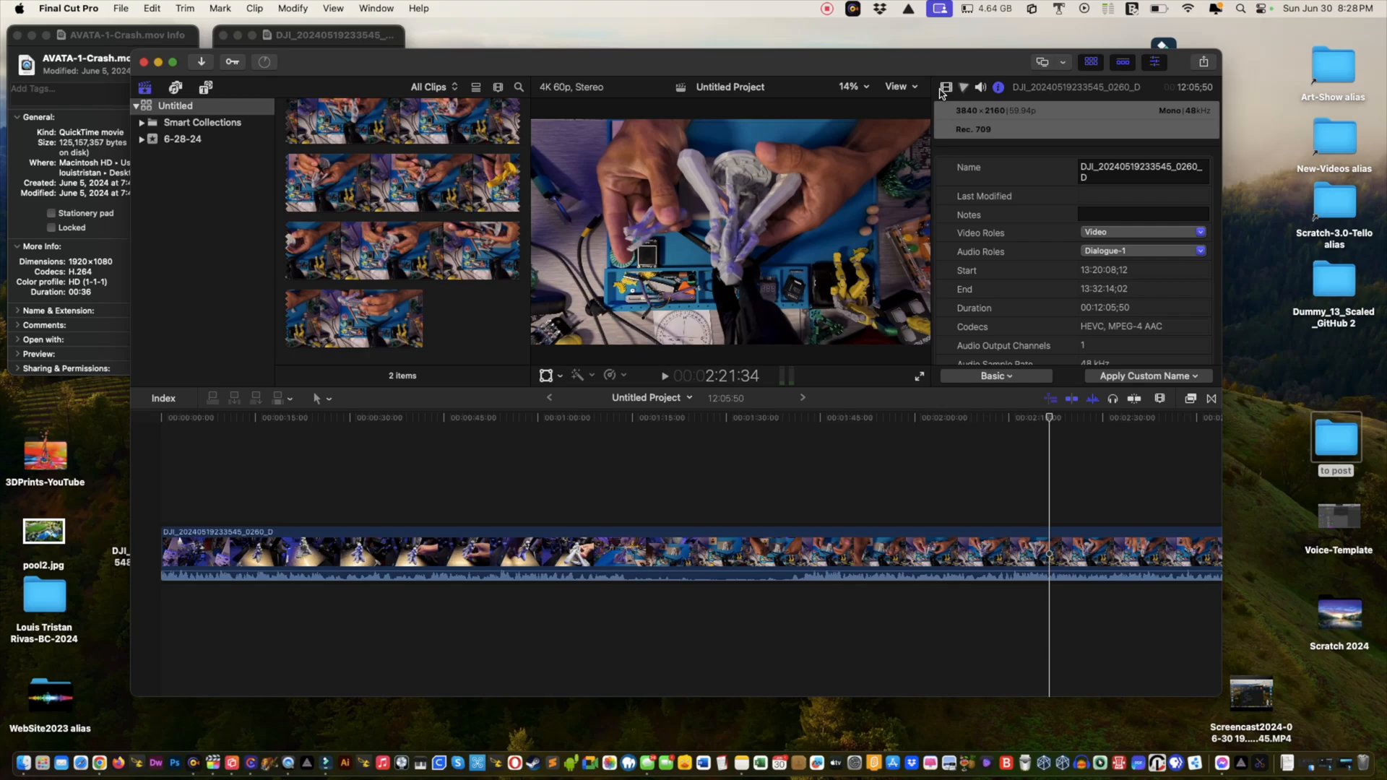
Step: Show the clip's video adjustments, open an Apple Devices 4K export of the project, and back out of its save dialog
{"action": "left_click", "coordinate": [943, 87]}
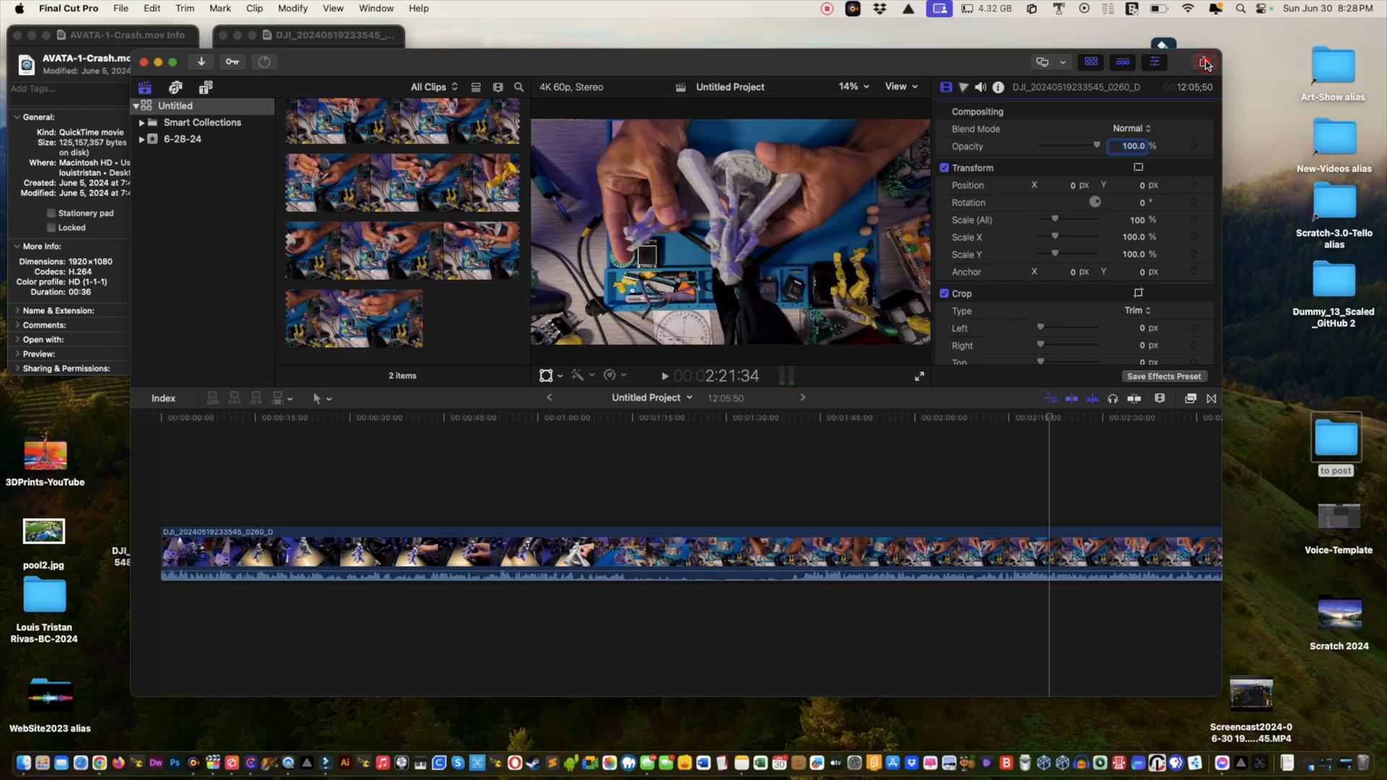
{"action": "left_click", "coordinate": [1204, 63]}
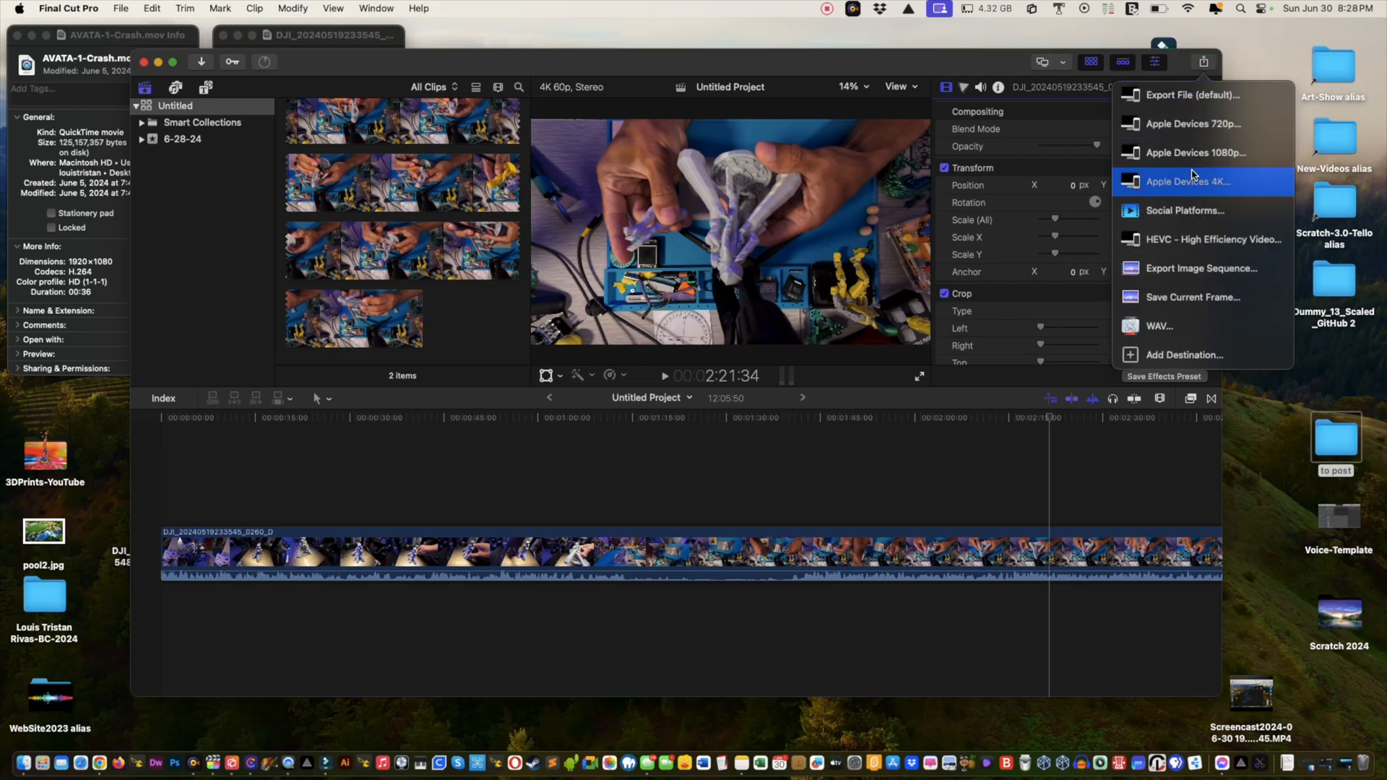
{"action": "left_click", "coordinate": [1191, 176]}
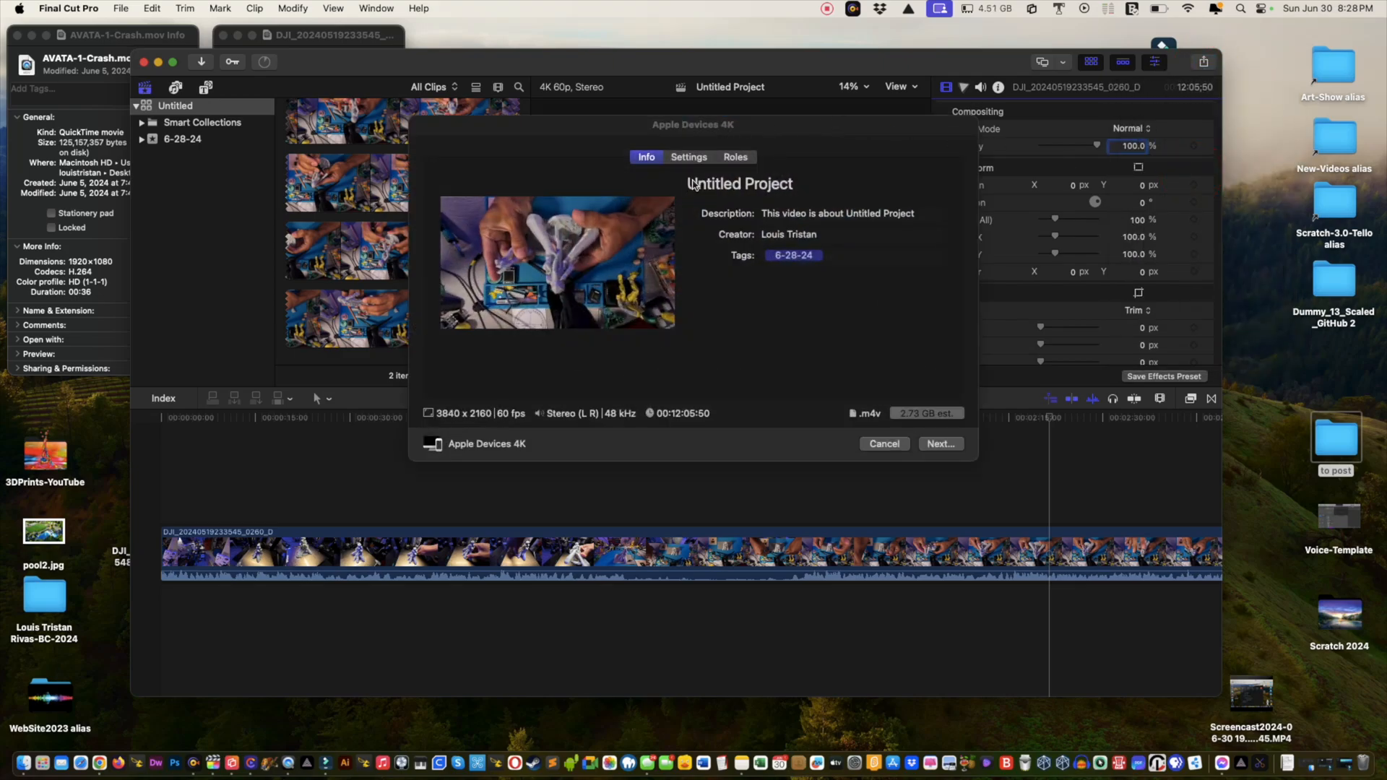
{"action": "left_click", "coordinate": [717, 137]}
{"action": "left_click", "coordinate": [718, 133]}
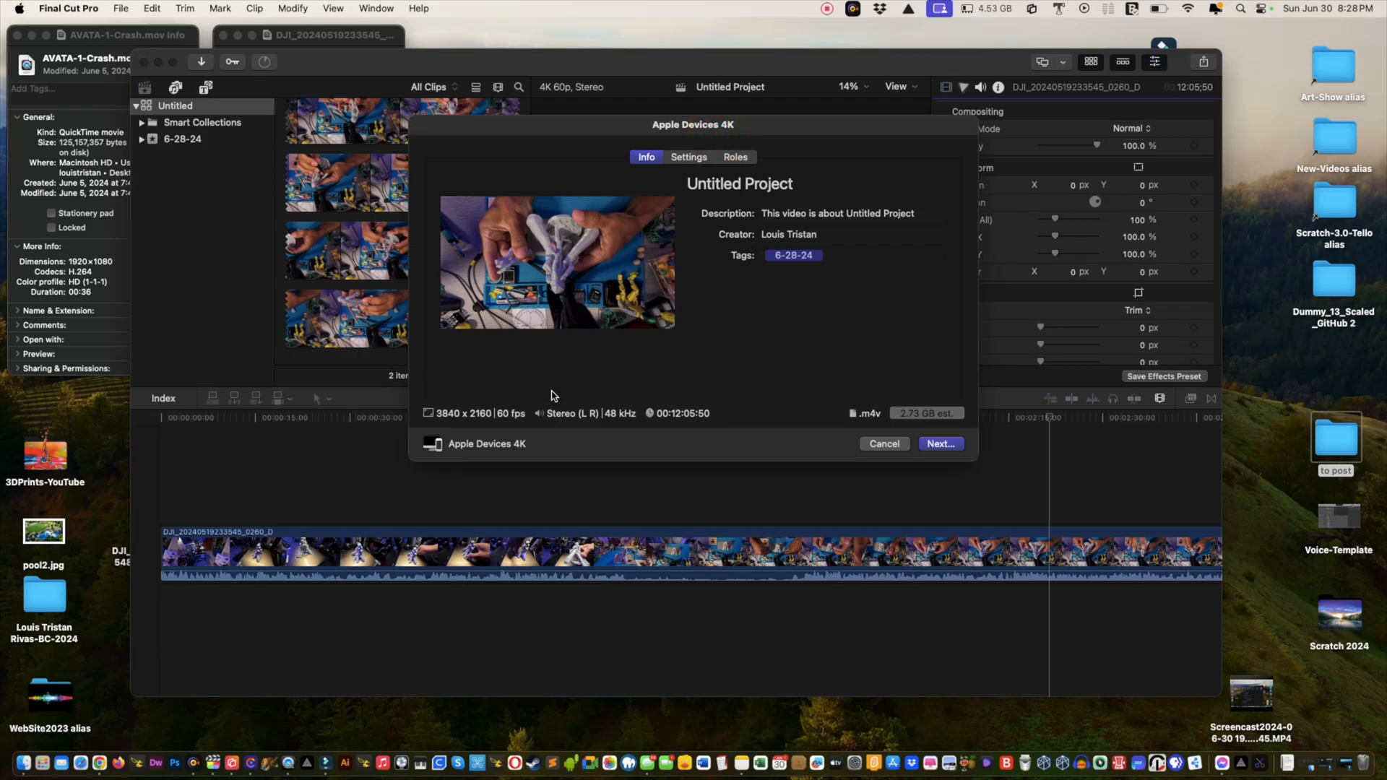
{"action": "left_click", "coordinate": [530, 458]}
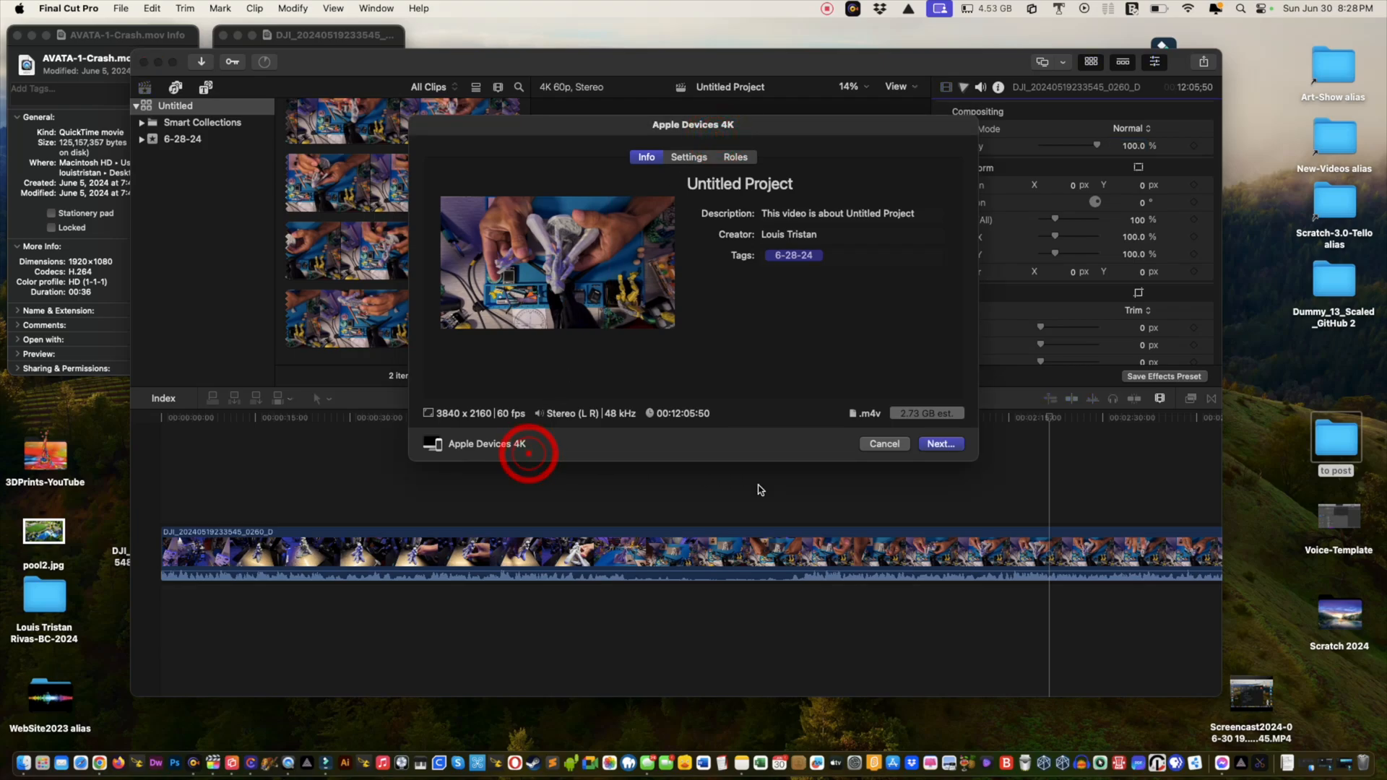
{"action": "left_click", "coordinate": [933, 445]}
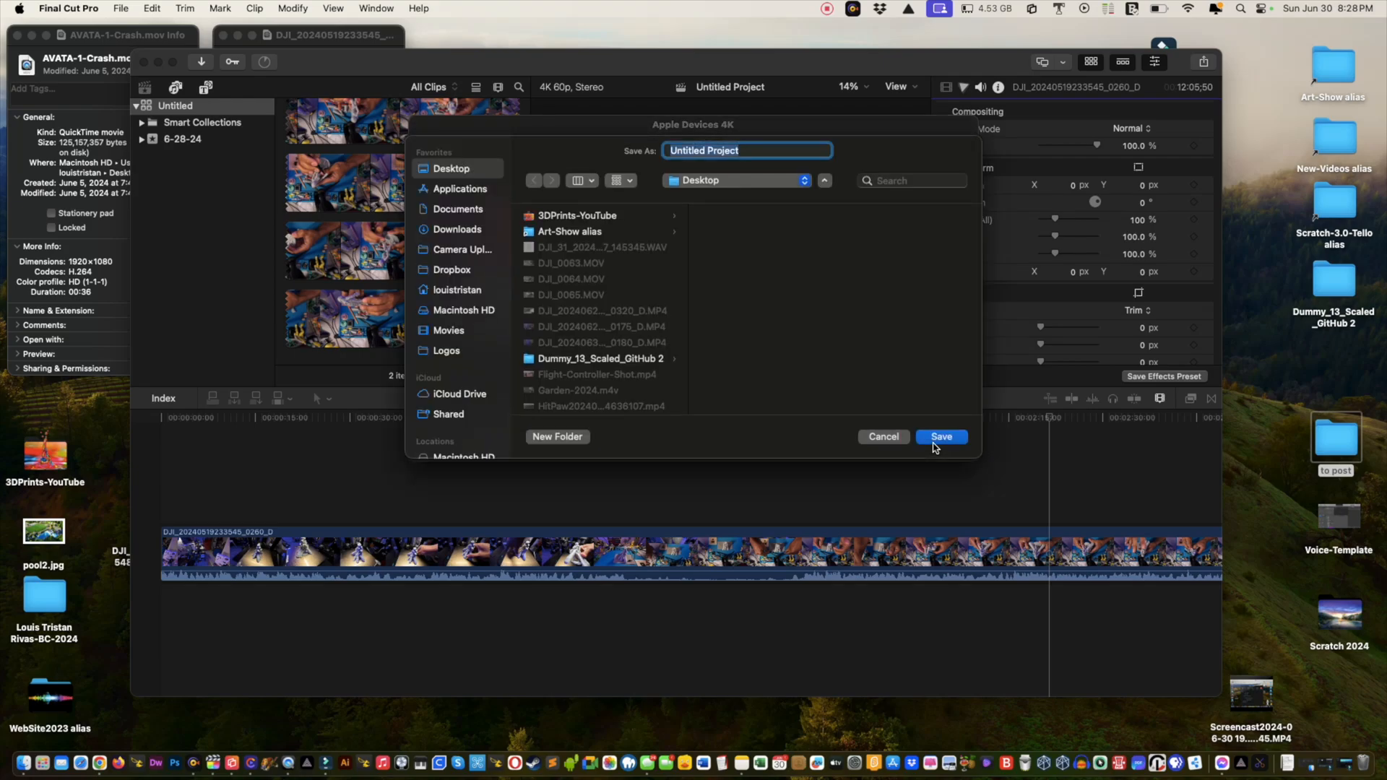
{"action": "left_click", "coordinate": [875, 434]}
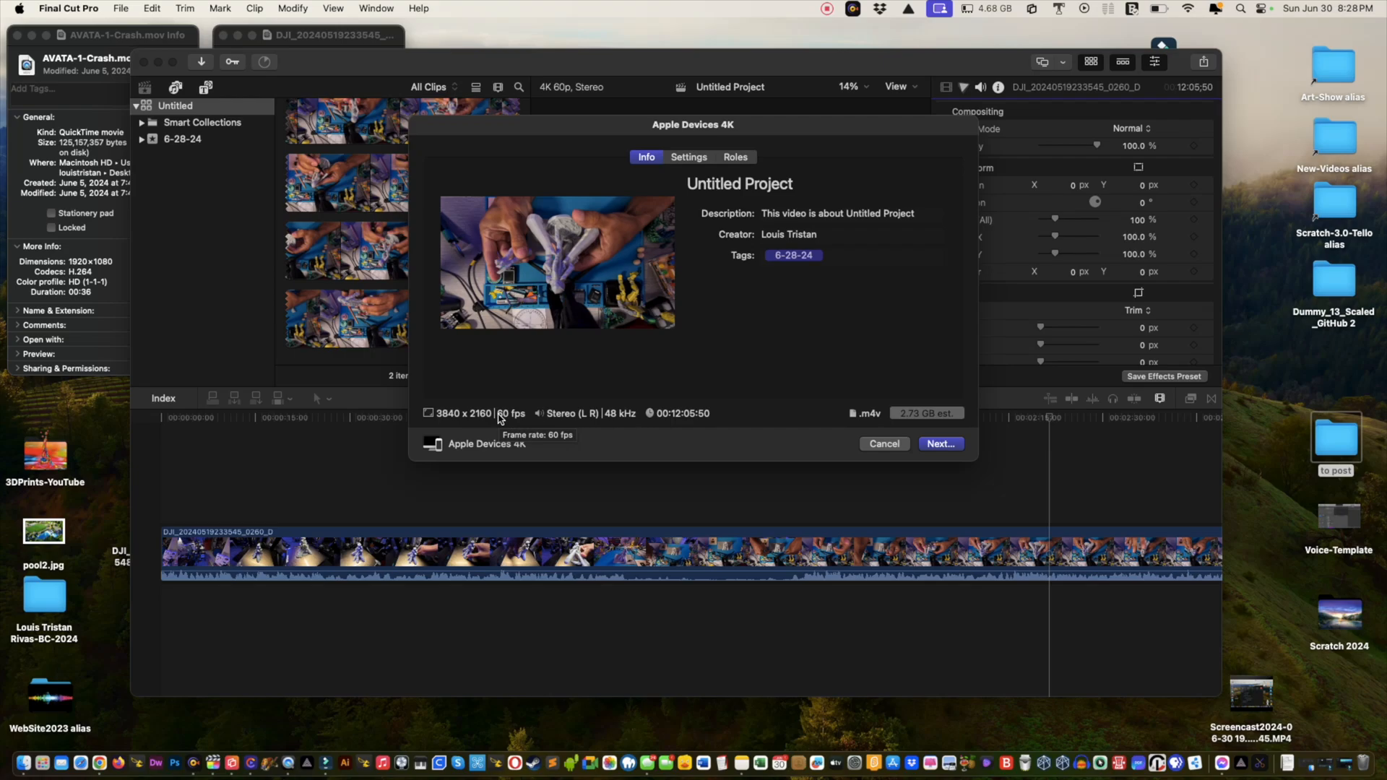
Step: Set the export resolution to 1920 x 1080 and review the export's info summary
{"action": "left_click", "coordinate": [689, 160]}
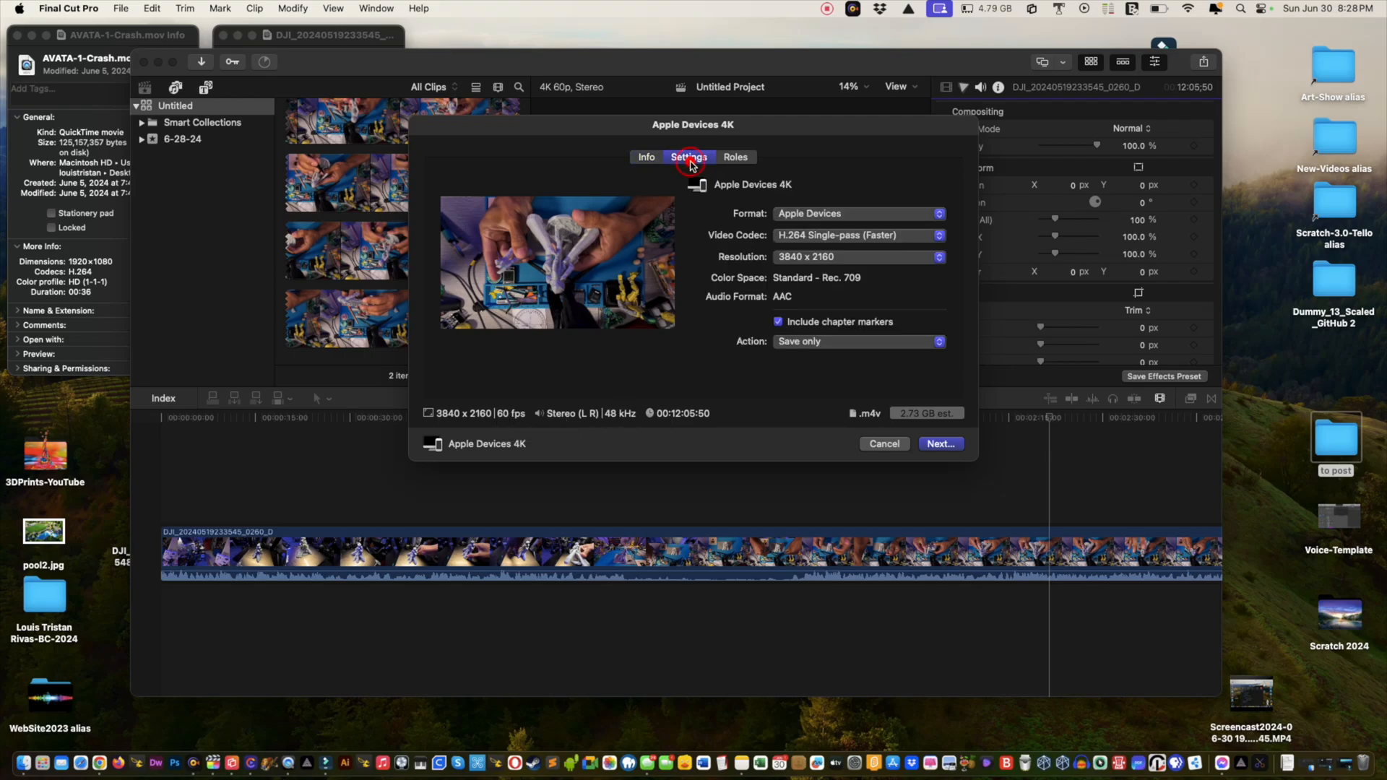
{"action": "left_click", "coordinate": [781, 259]}
{"action": "left_click", "coordinate": [793, 242]}
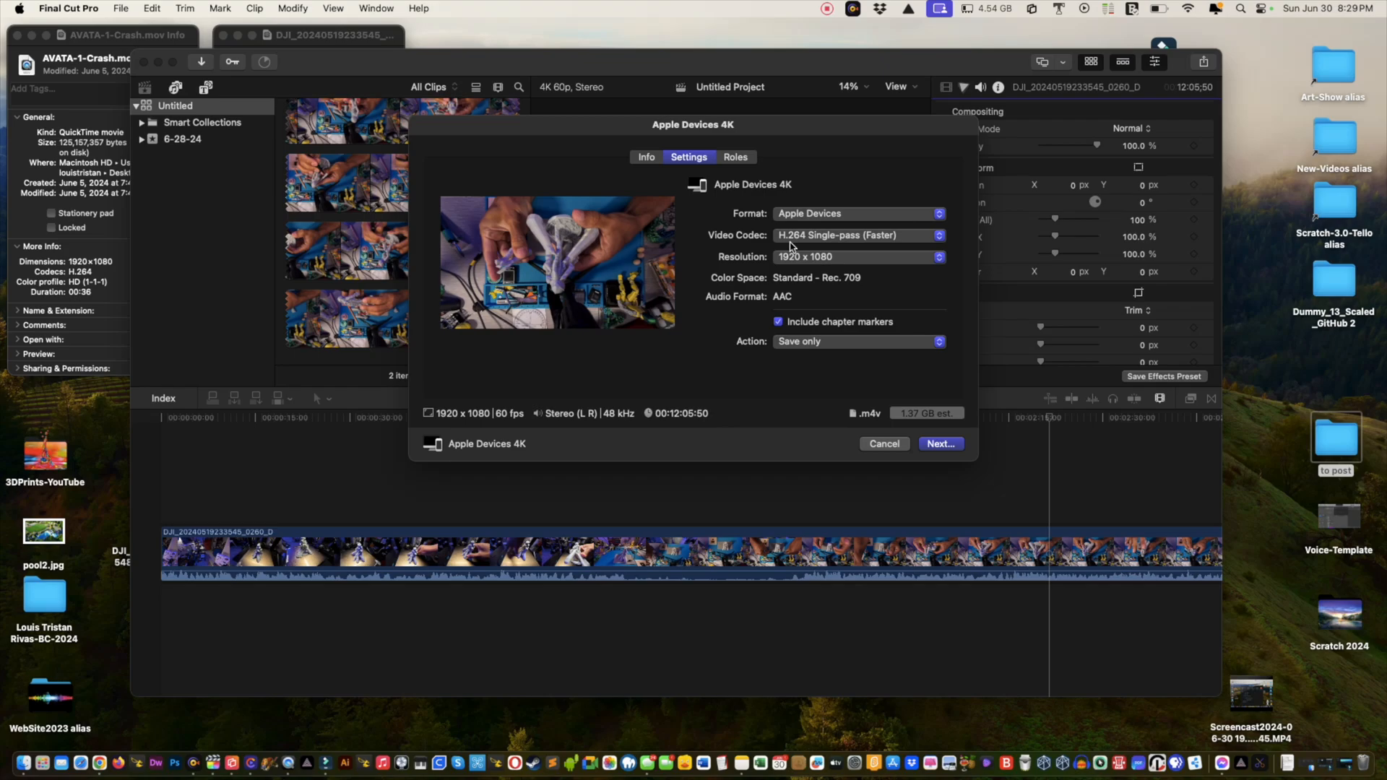
{"action": "left_click", "coordinate": [746, 307]}
{"action": "left_click_drag", "start_coordinate": [714, 134], "coordinate": [714, 132]}
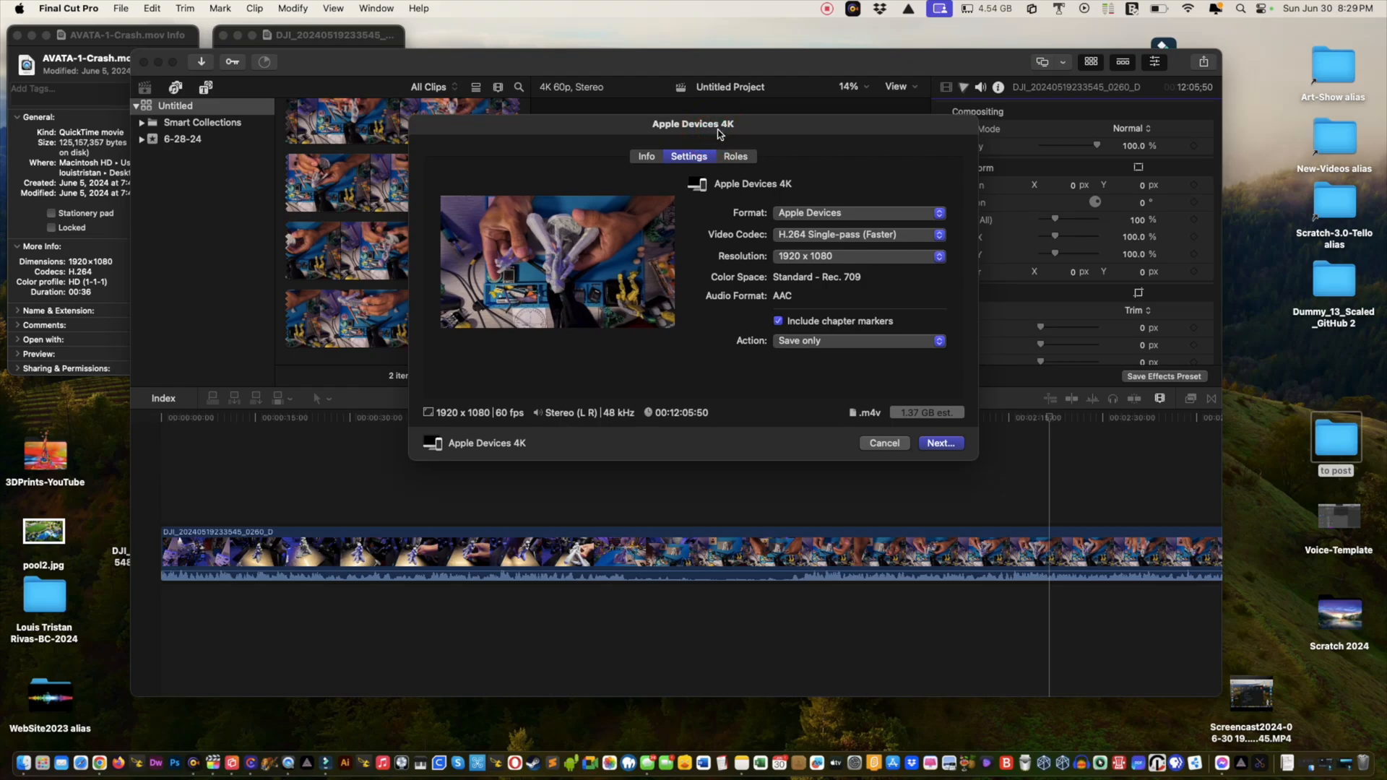
{"action": "left_click", "coordinate": [718, 133]}
{"action": "left_click", "coordinate": [460, 447]}
{"action": "left_click", "coordinate": [648, 157]}
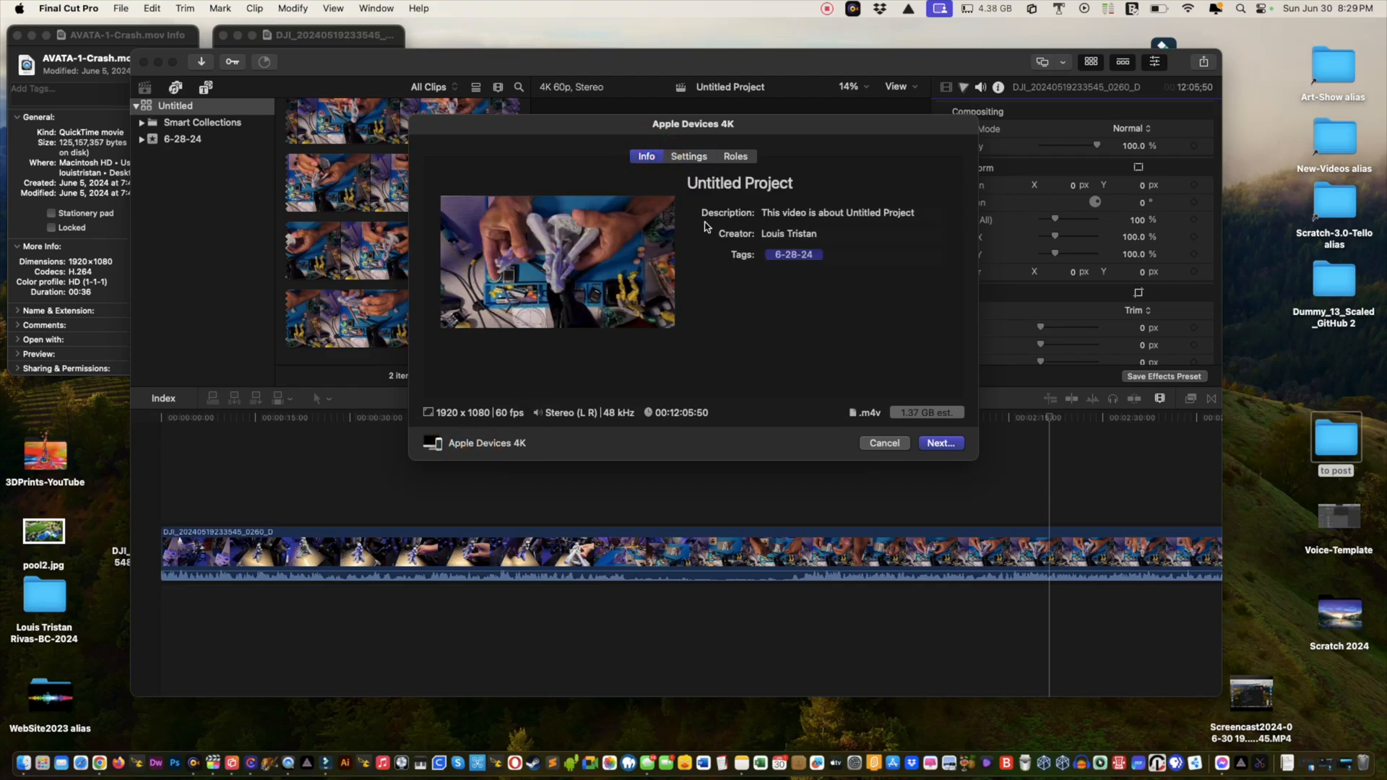
Step: Set the export resolution to 3840 x 2160 and save the export to the Desktop as "briing 4K back"
{"action": "left_click", "coordinate": [688, 157]}
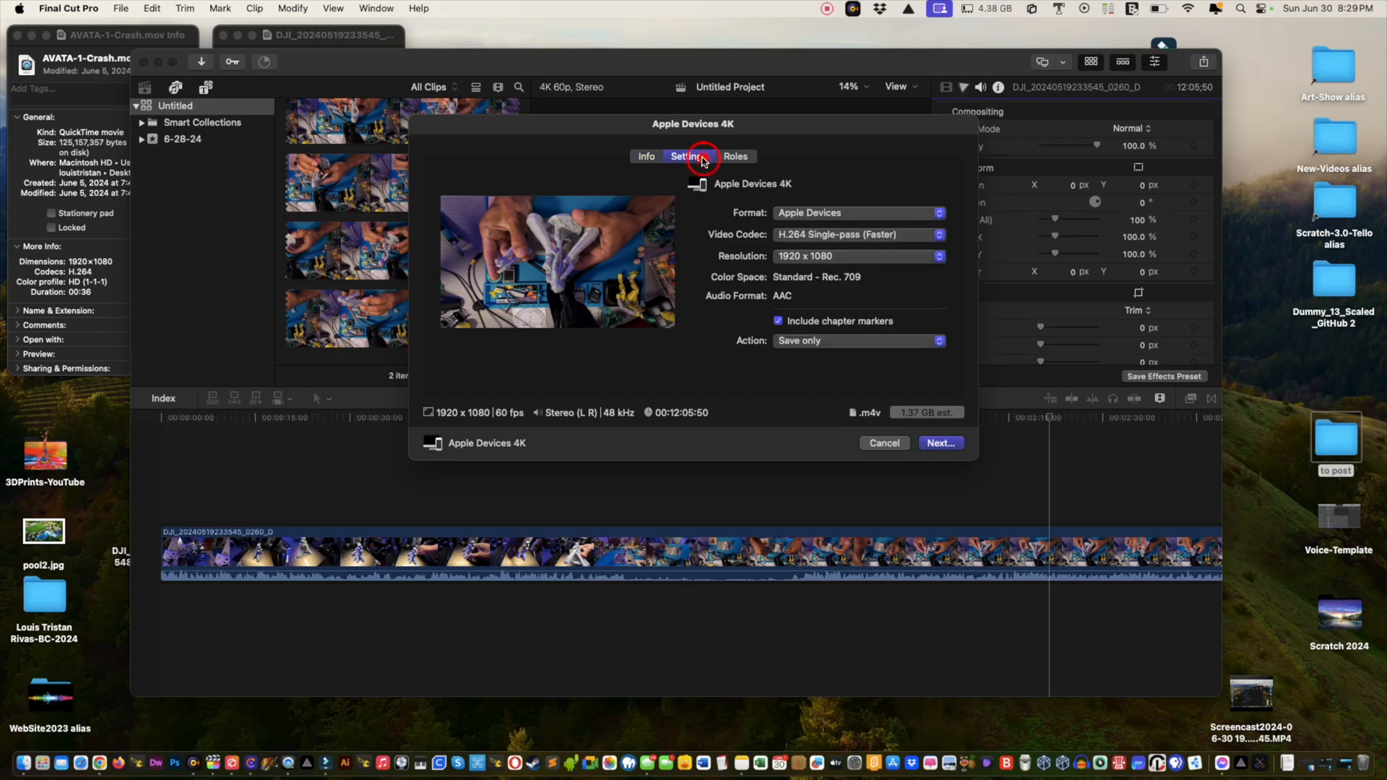
{"action": "left_click", "coordinate": [805, 258]}
{"action": "left_click", "coordinate": [809, 276]}
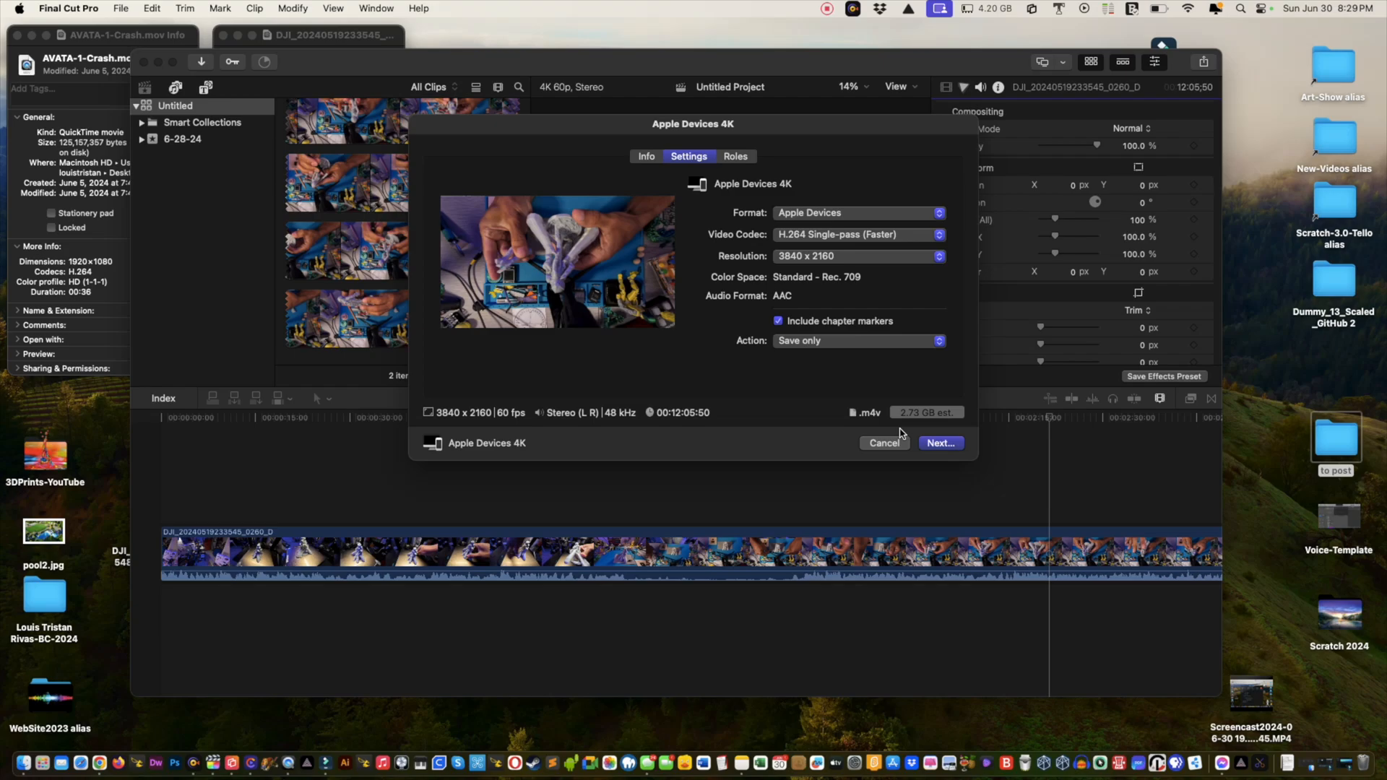
{"action": "left_click", "coordinate": [931, 442]}
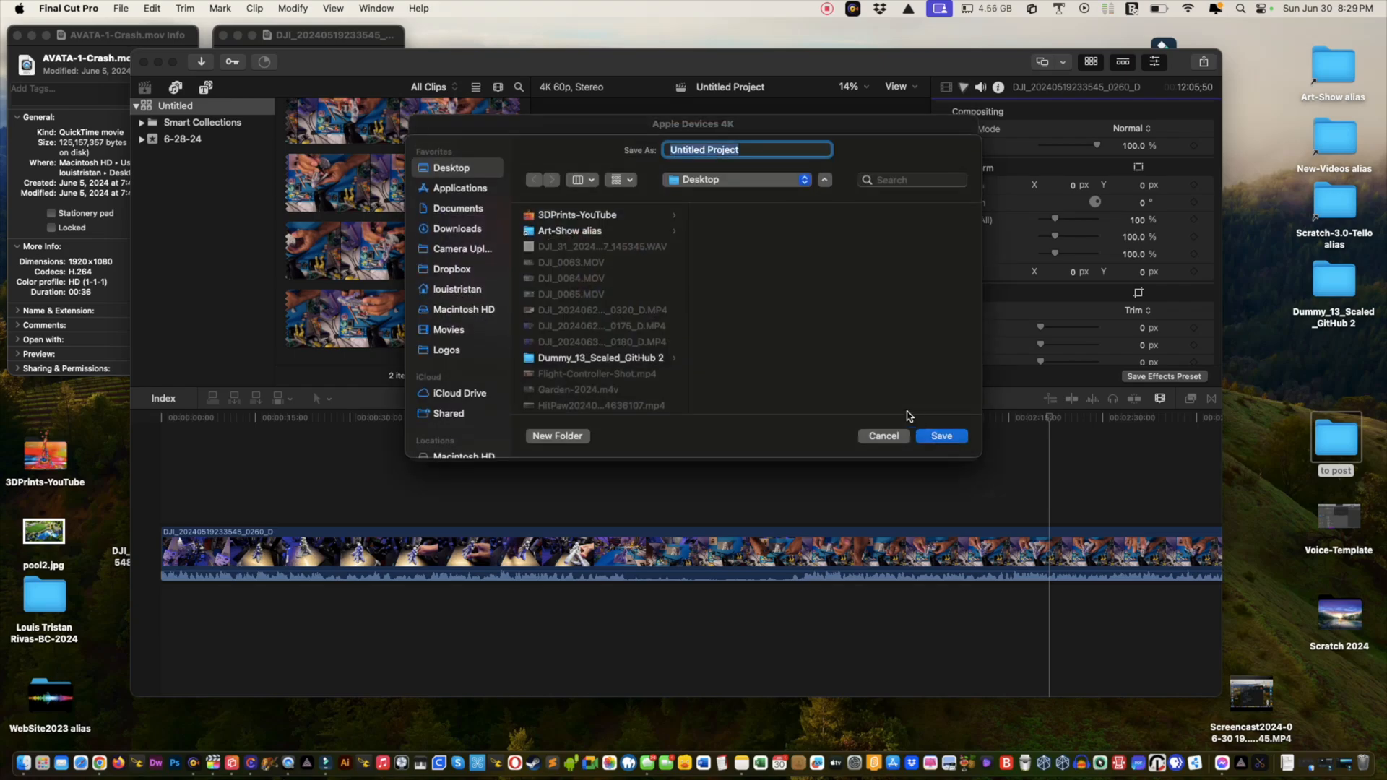
{"action": "type", "text": "briing 4K back"}
{"action": "left_click", "coordinate": [937, 437]}
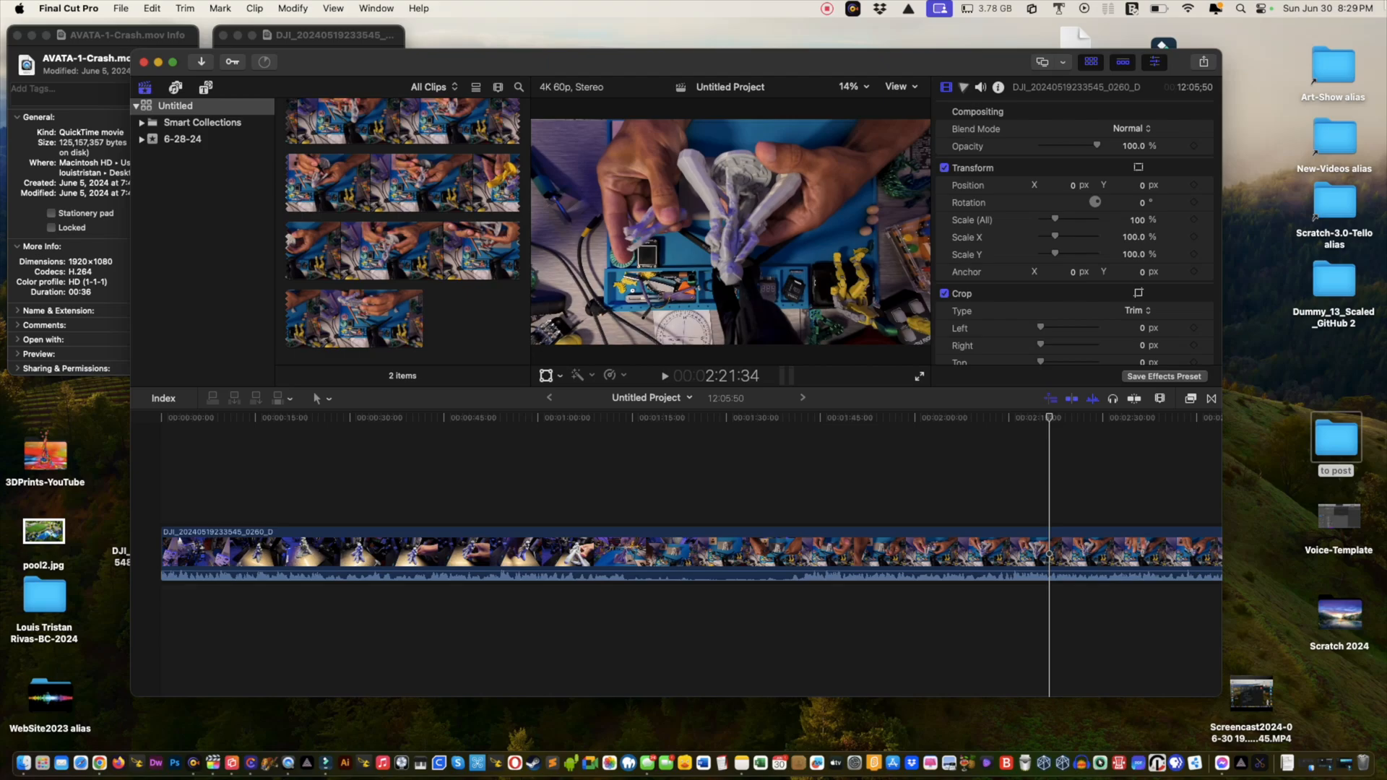
Step: Look for the export on the desktop, then return to Final Cut Pro and display its background tasks to check the progress
{"action": "key", "text": "ctrl+Up"}
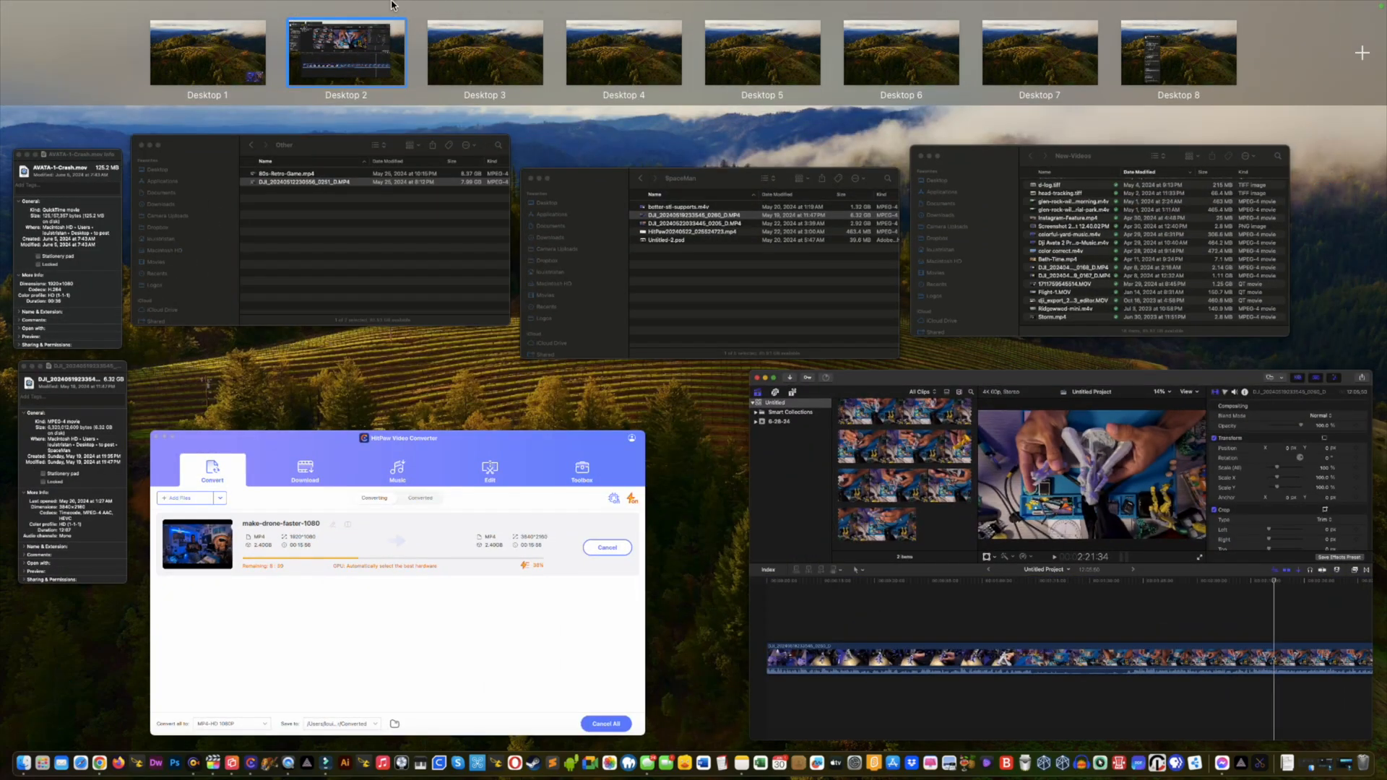
{"action": "left_click", "coordinate": [457, 67]}
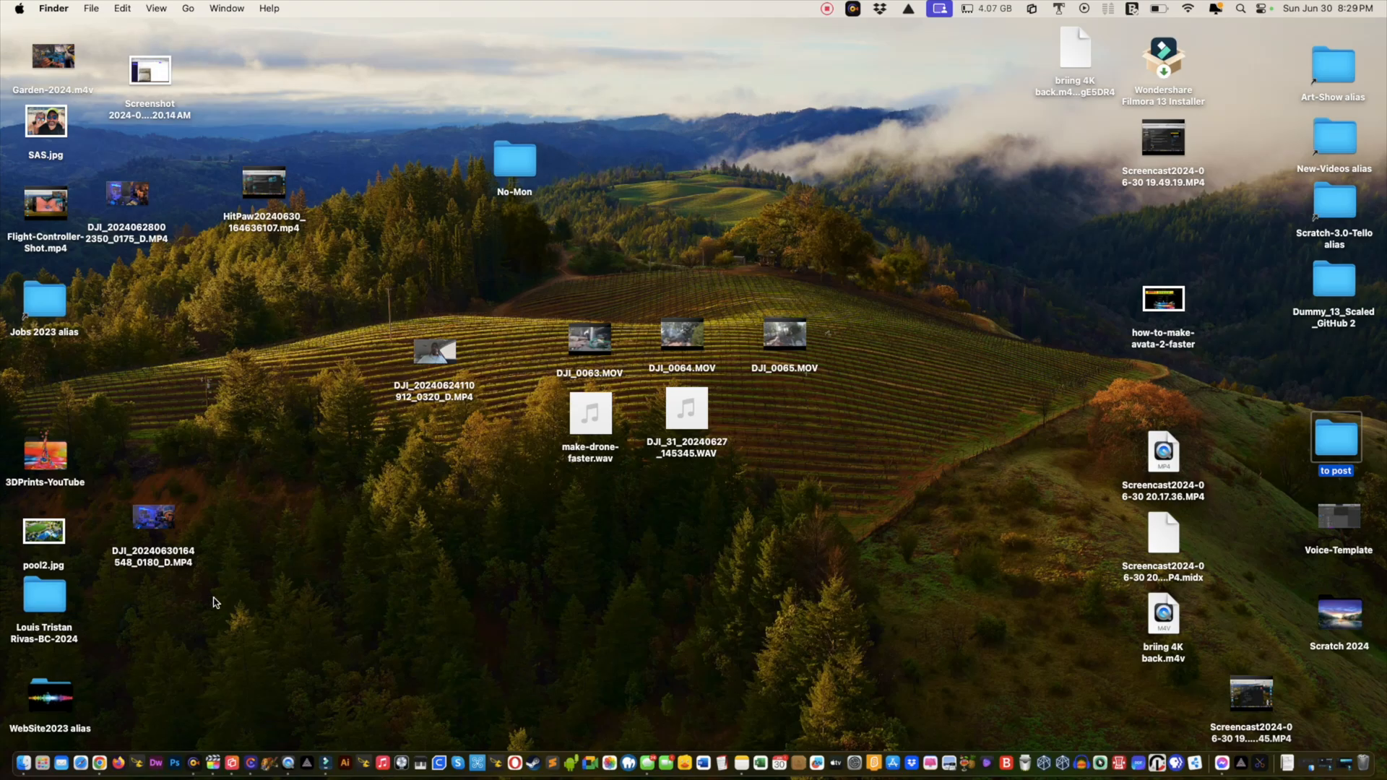
{"action": "left_click", "coordinate": [211, 762]}
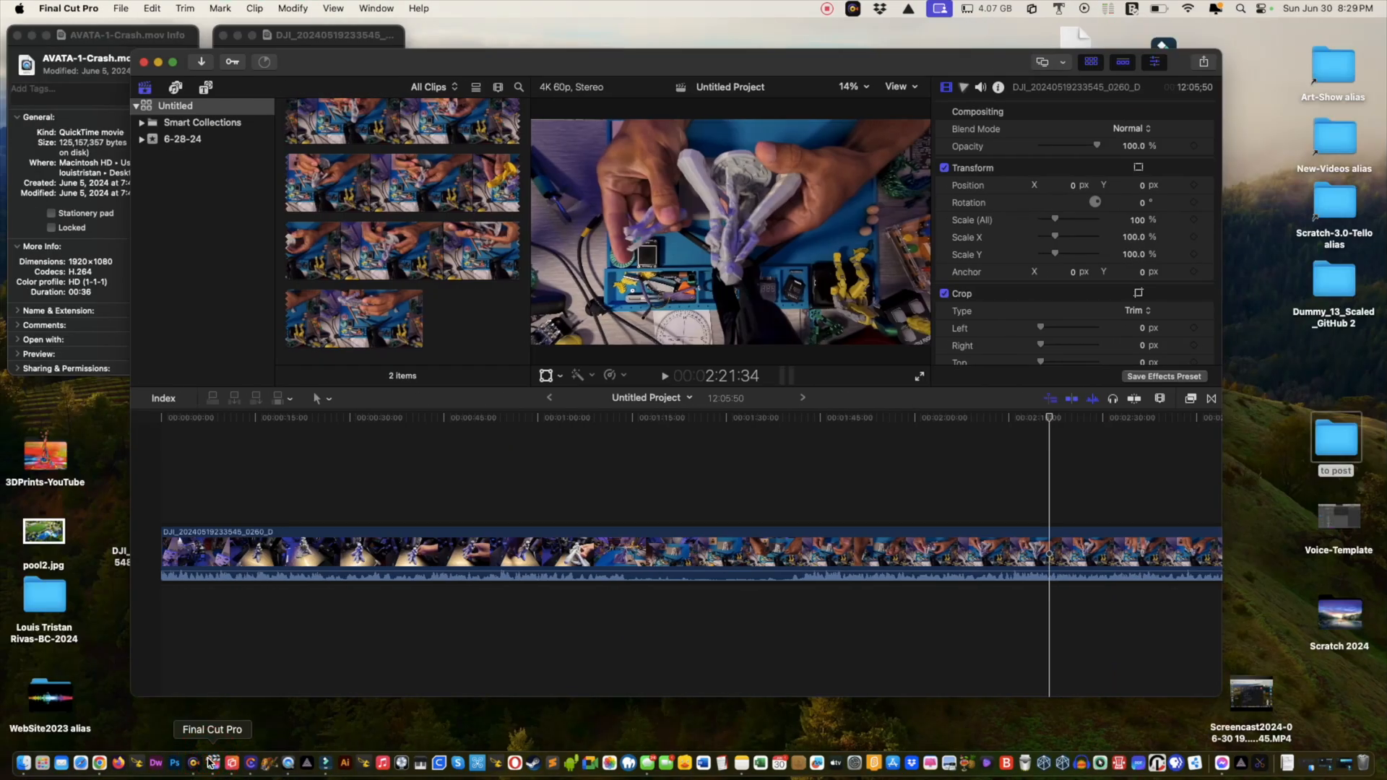
{"action": "key", "text": "super+9"}
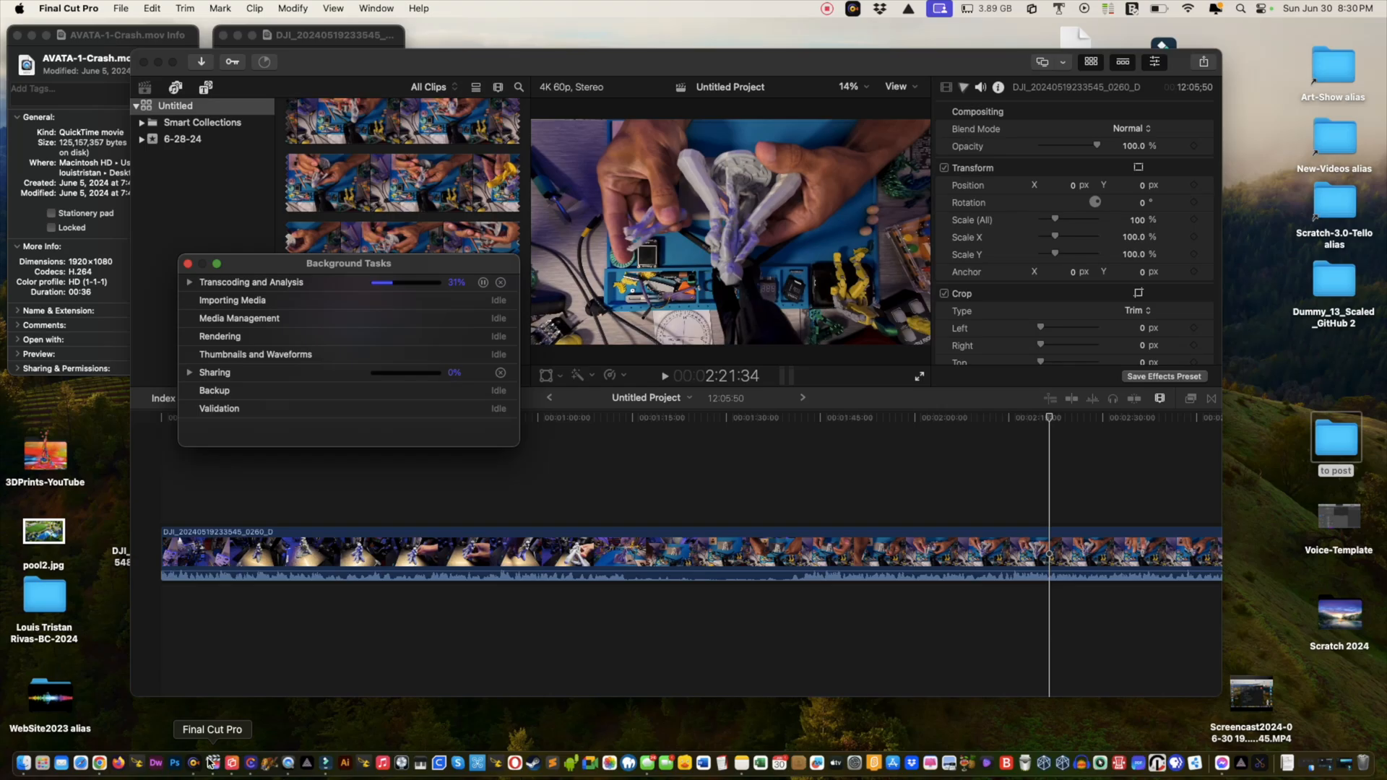
Step: Switch to YouTube in Chrome and check the Osmo Action 4 underwater camera video's quality levels in its Studio video details
{"action": "left_click", "coordinate": [100, 763]}
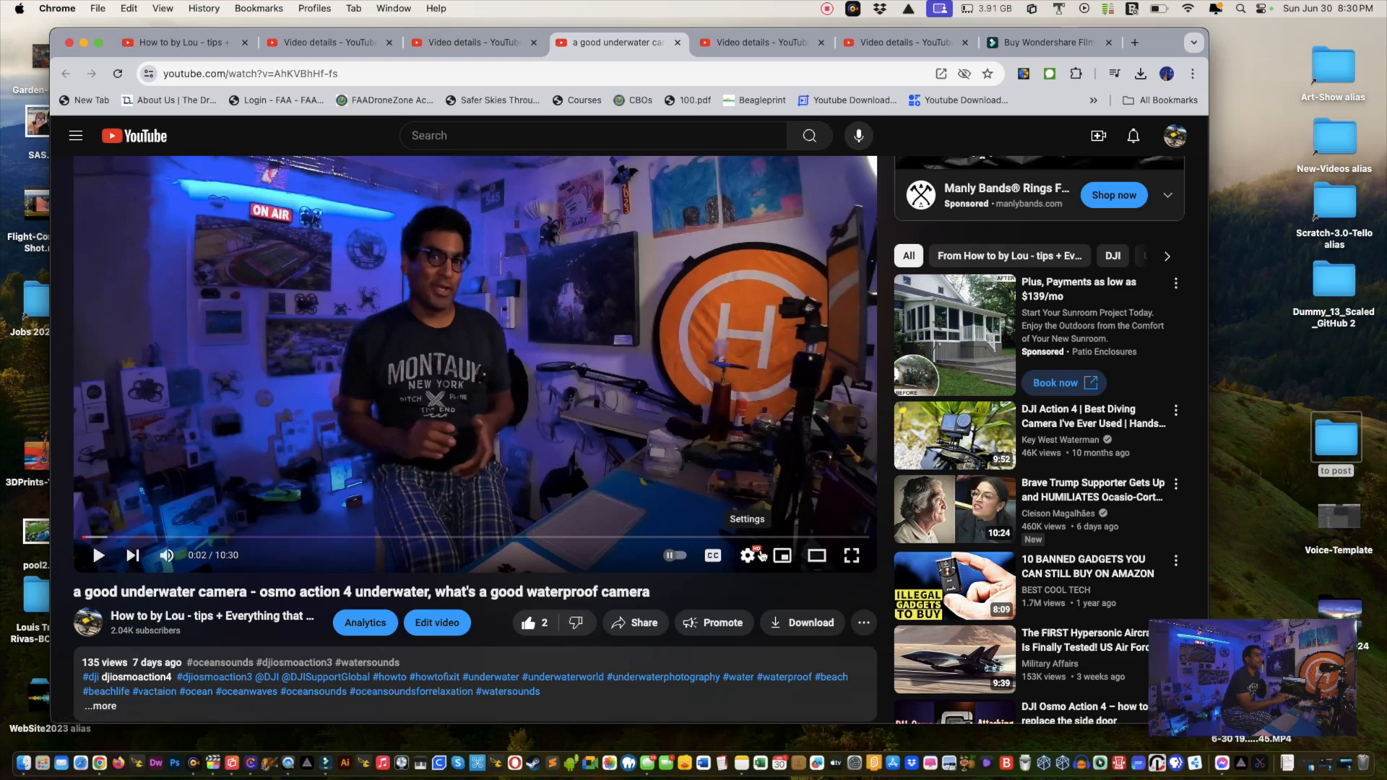
{"action": "left_click", "coordinate": [759, 555]}
{"action": "left_click", "coordinate": [438, 628]}
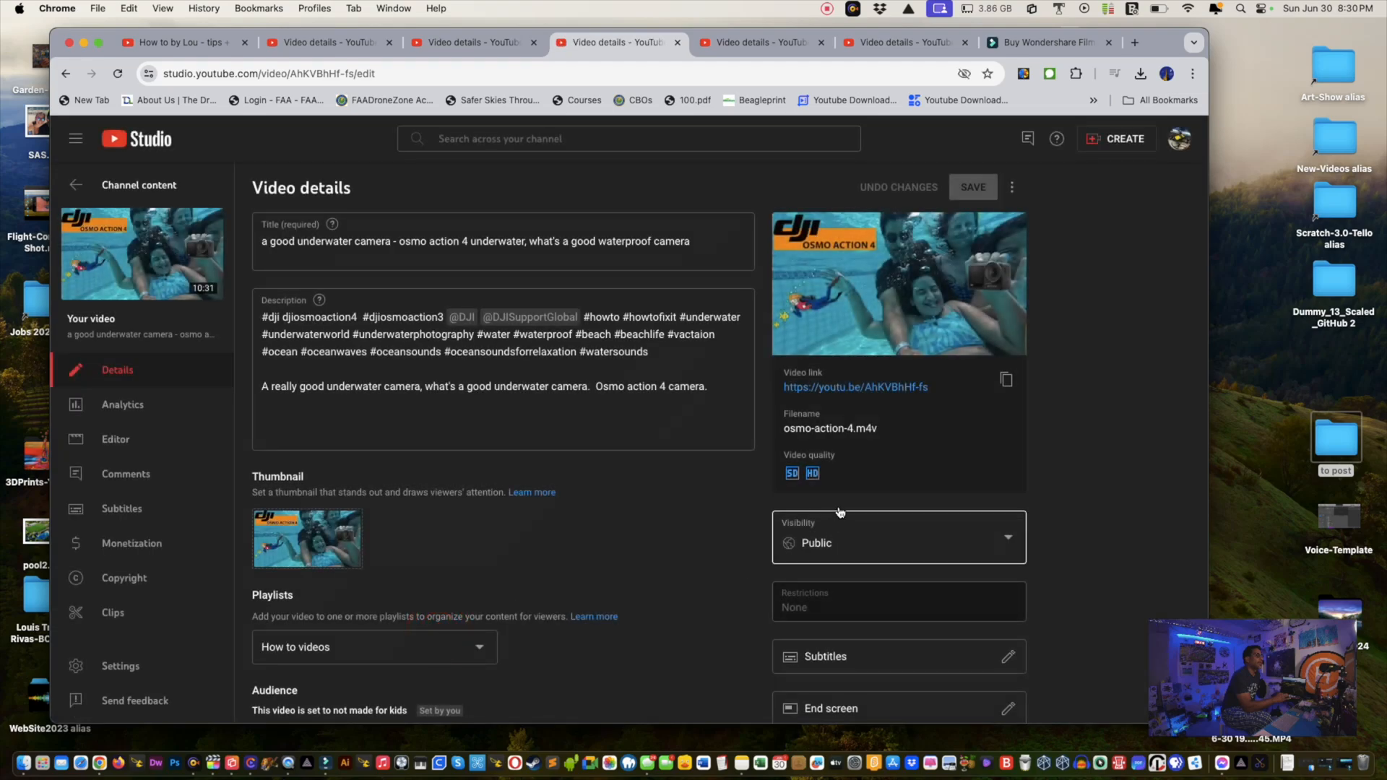
{"action": "mouse_move", "coordinate": [795, 482]}
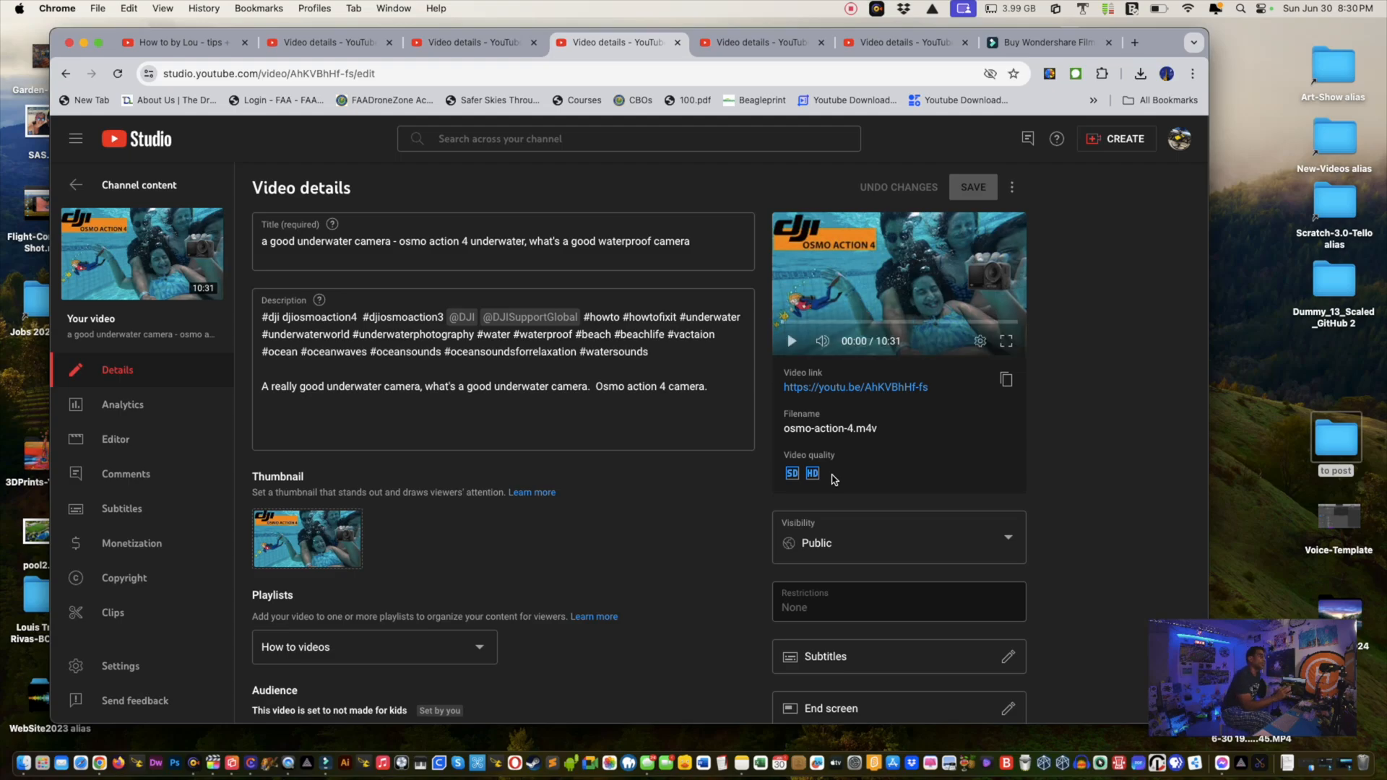
Step: Return to the channel's video list and check the quality levels of "How to make dji AVATA 2 faster" in its details
{"action": "left_click", "coordinate": [78, 186]}
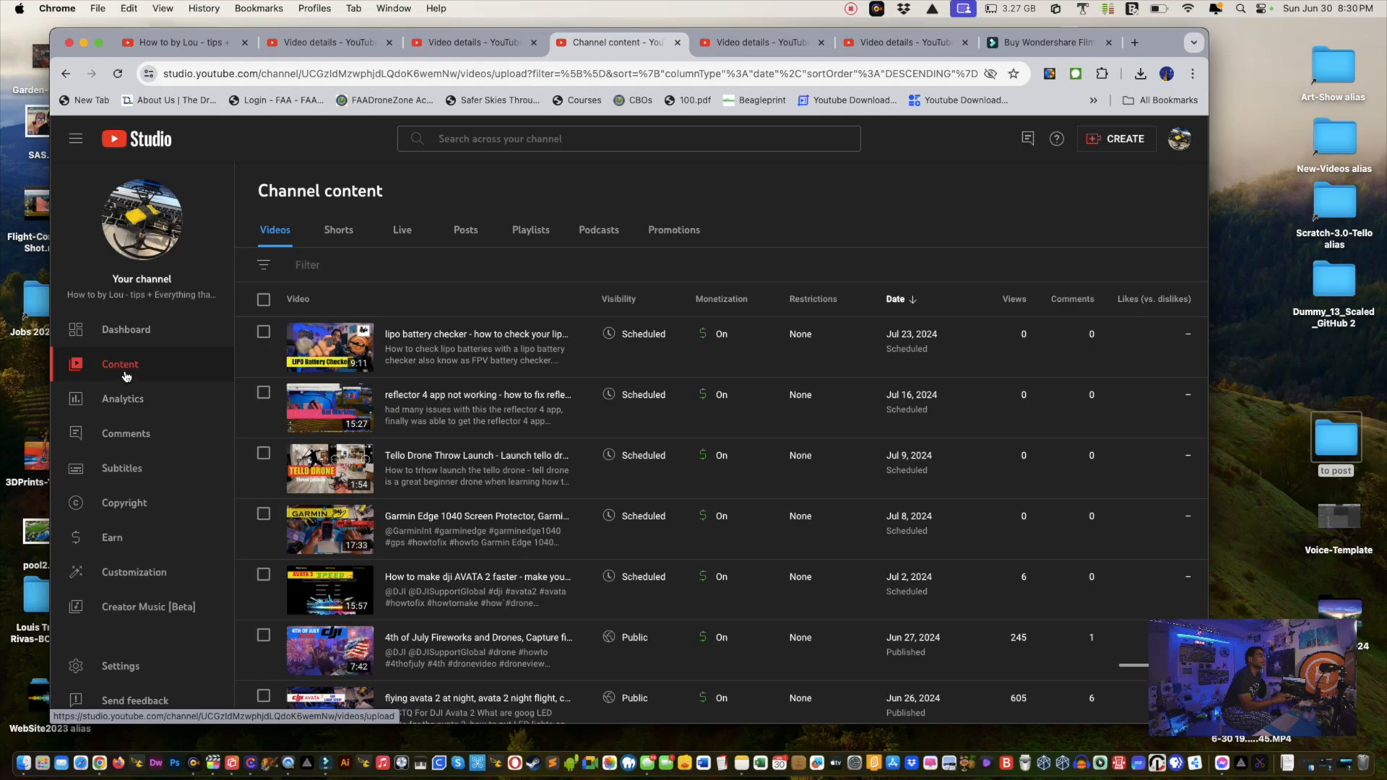
{"action": "scroll", "coordinate": [395, 506], "scroll_direction": "down", "scroll_amount": 3}
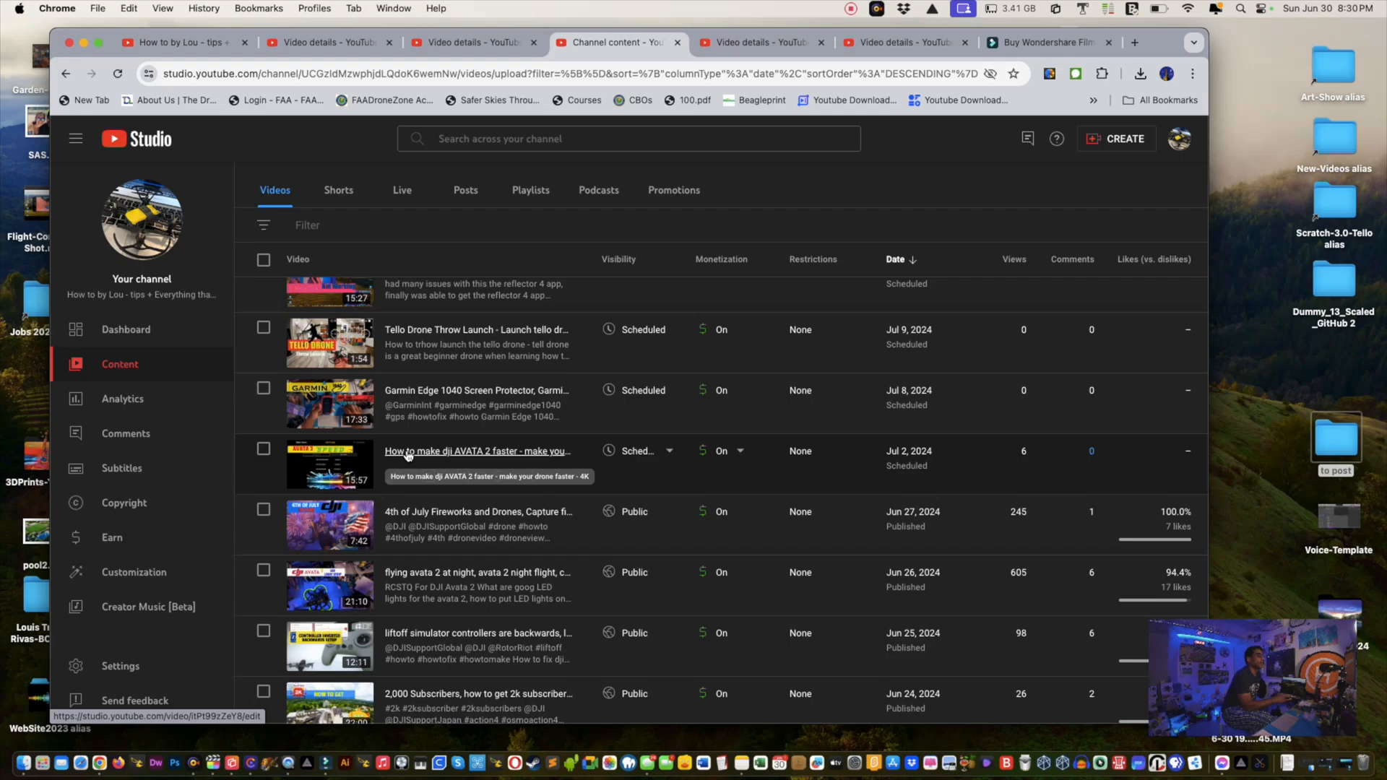
{"action": "left_click", "coordinate": [407, 453]}
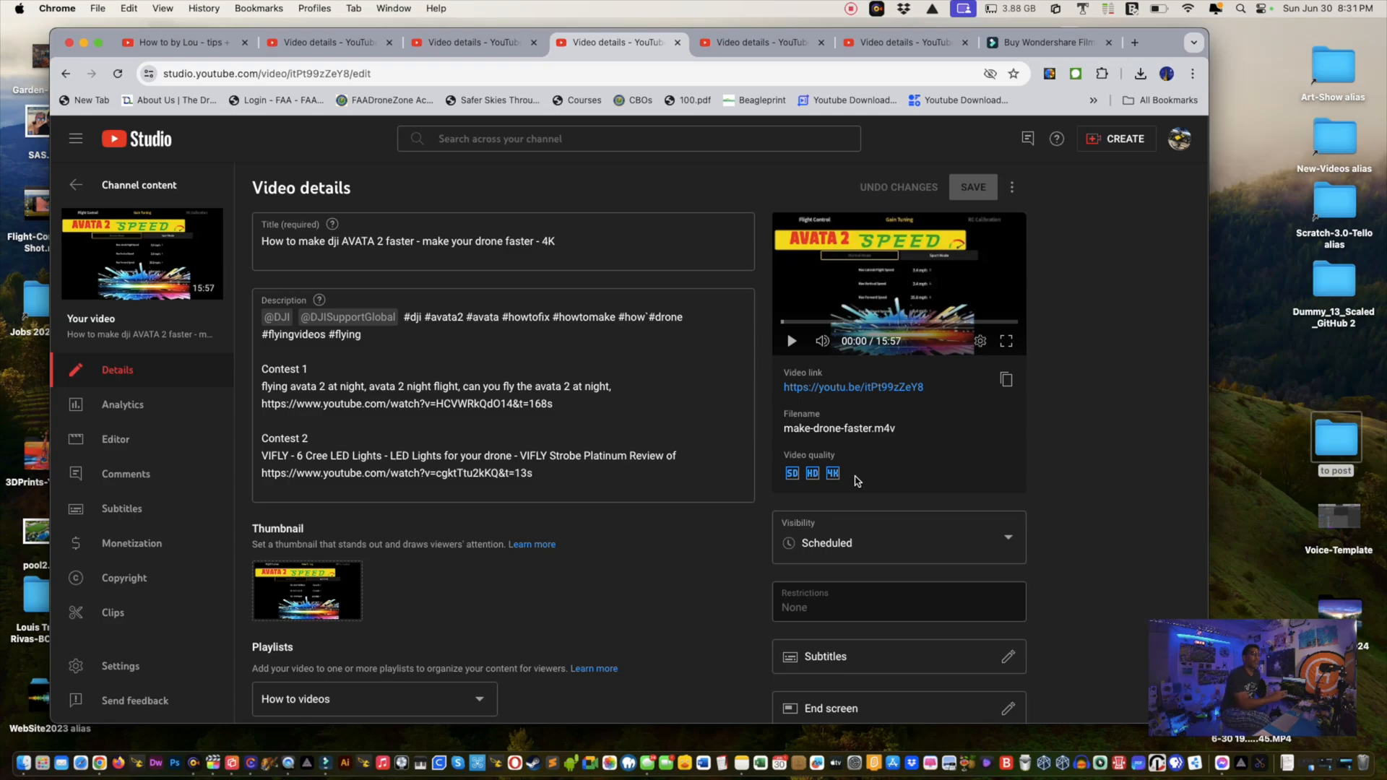
Step: Open the to post folder, check the dimensions of toro.m4v in its file information, and preview the video briefly
{"action": "left_click", "coordinate": [1333, 445]}
{"action": "left_click", "coordinate": [1332, 445]}
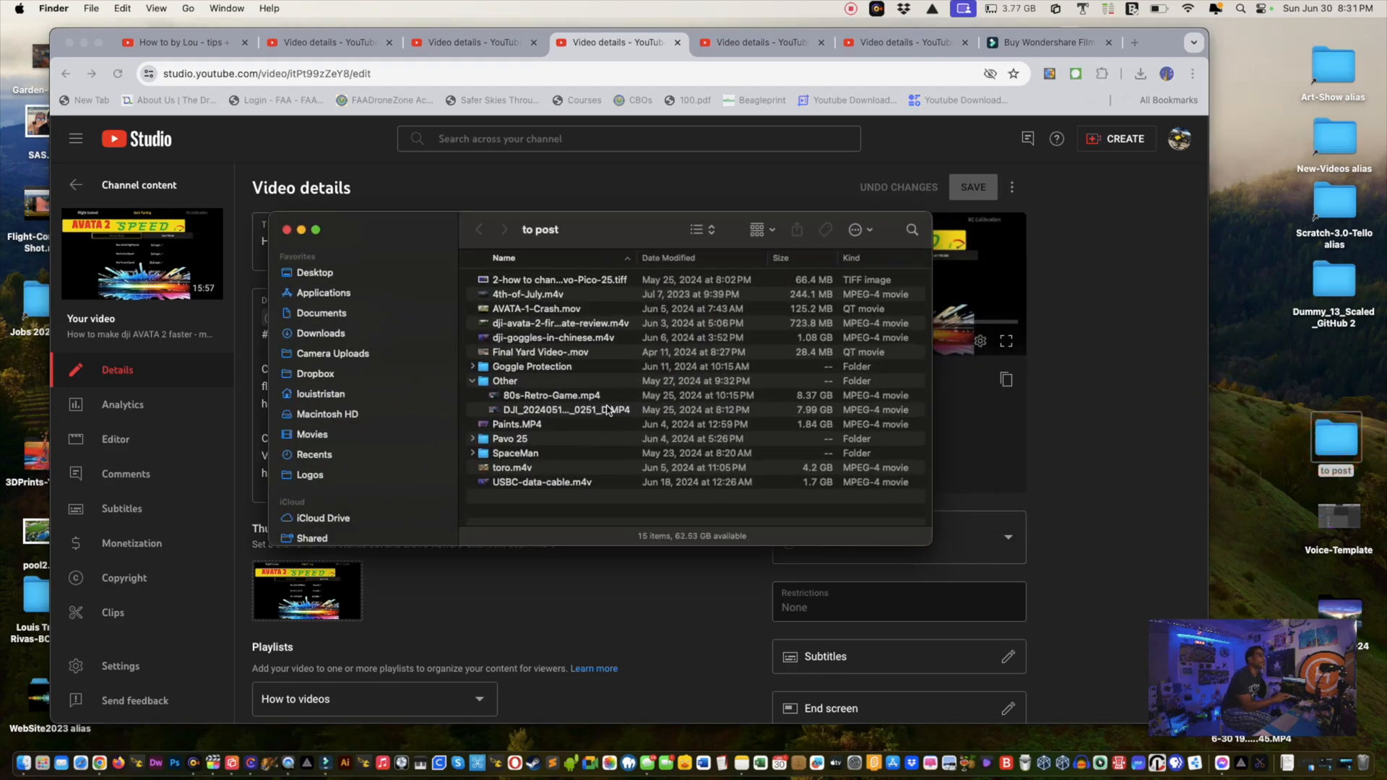
{"action": "left_click", "coordinate": [497, 468]}
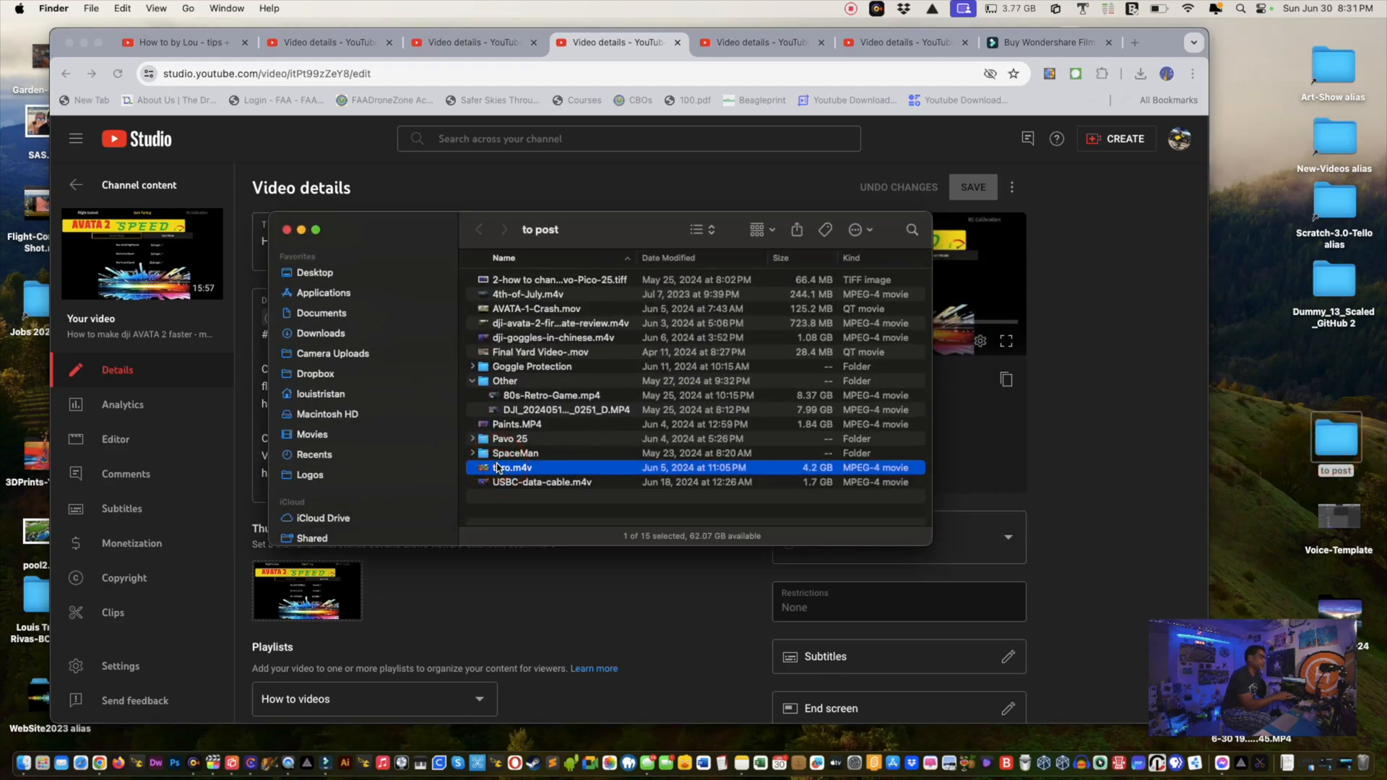
{"action": "key", "text": "super+i"}
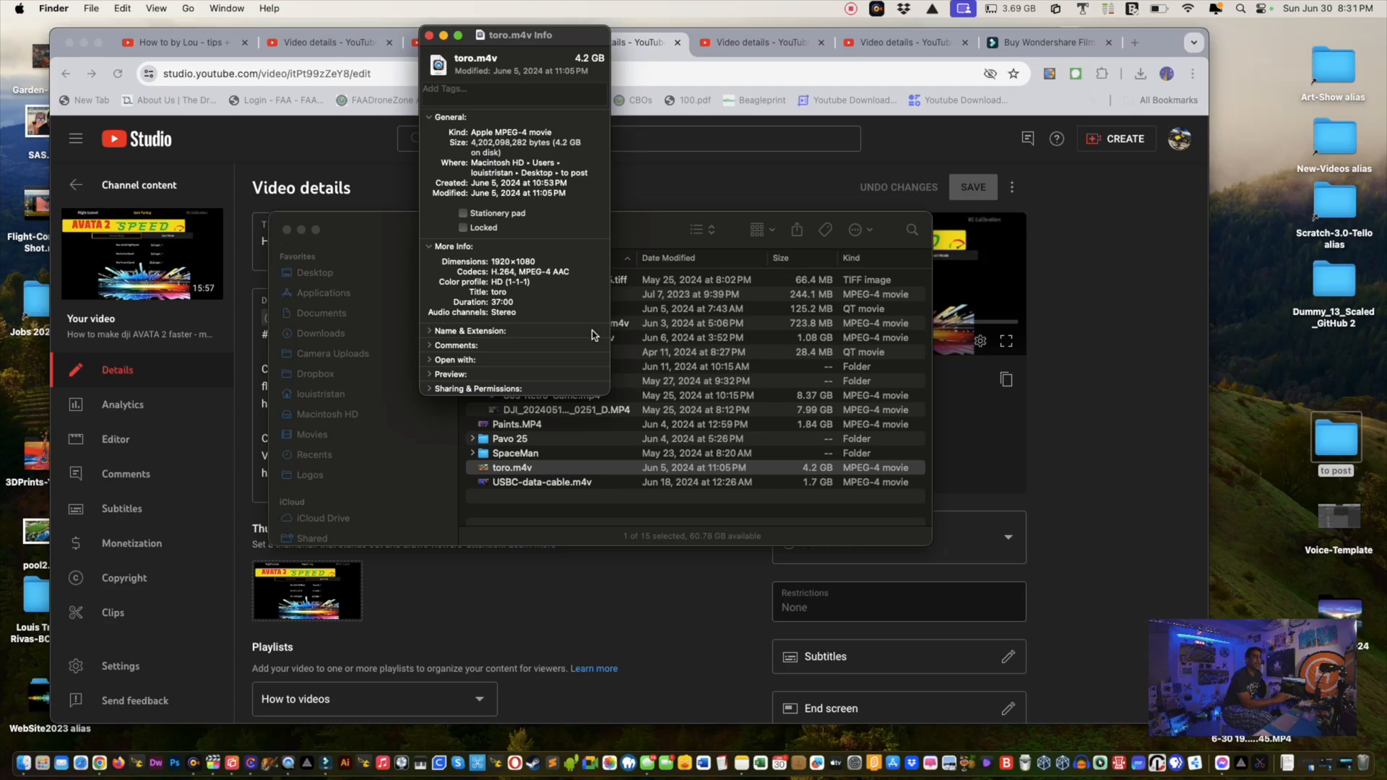
{"action": "left_click", "coordinate": [429, 35]}
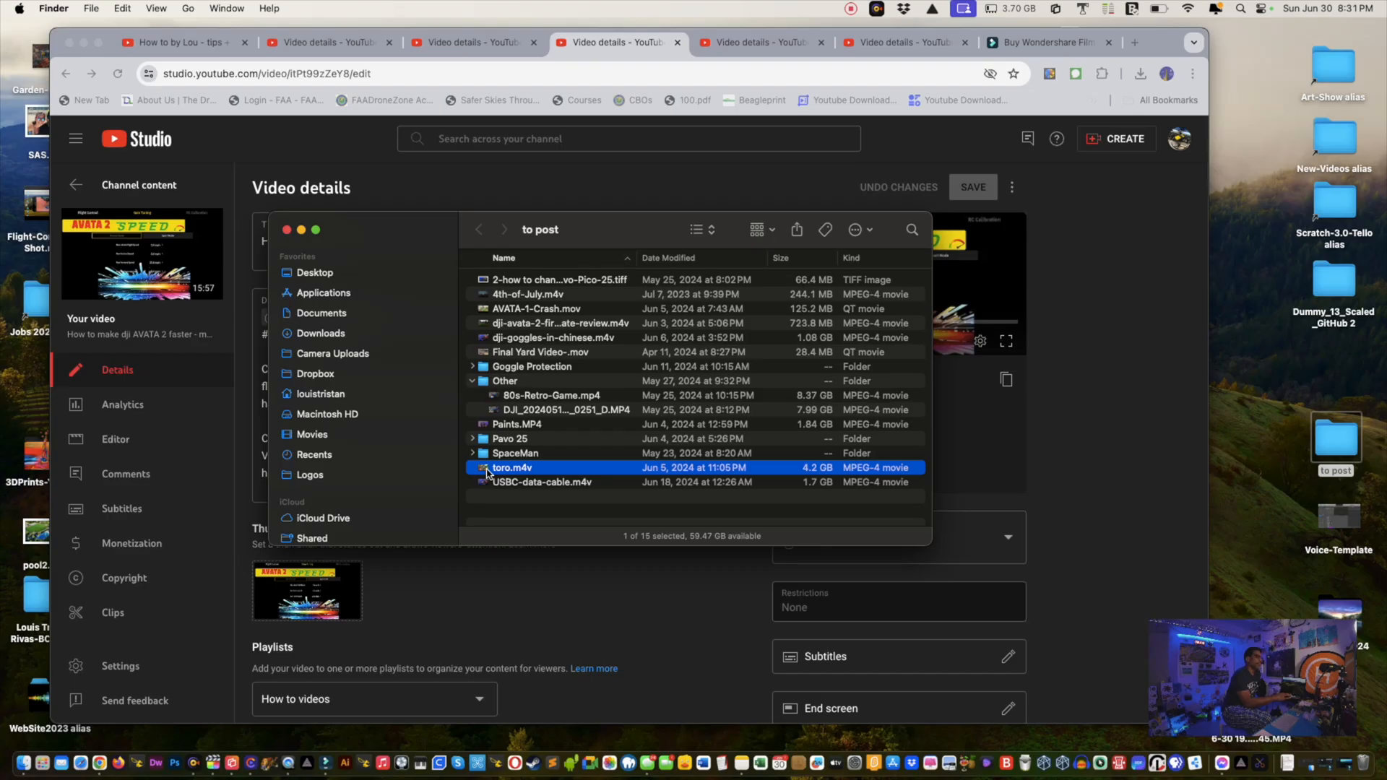
{"action": "key", "text": "space"}
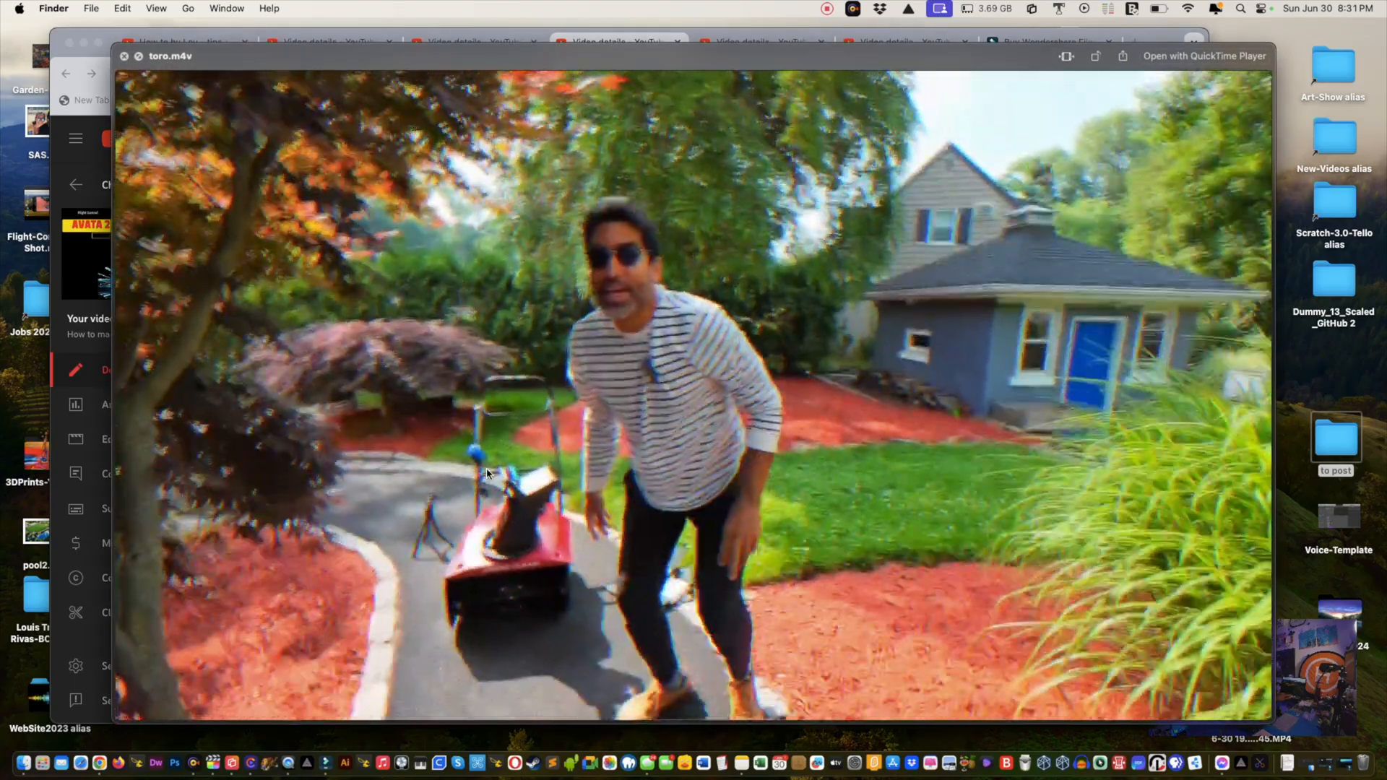
{"action": "key", "text": "space"}
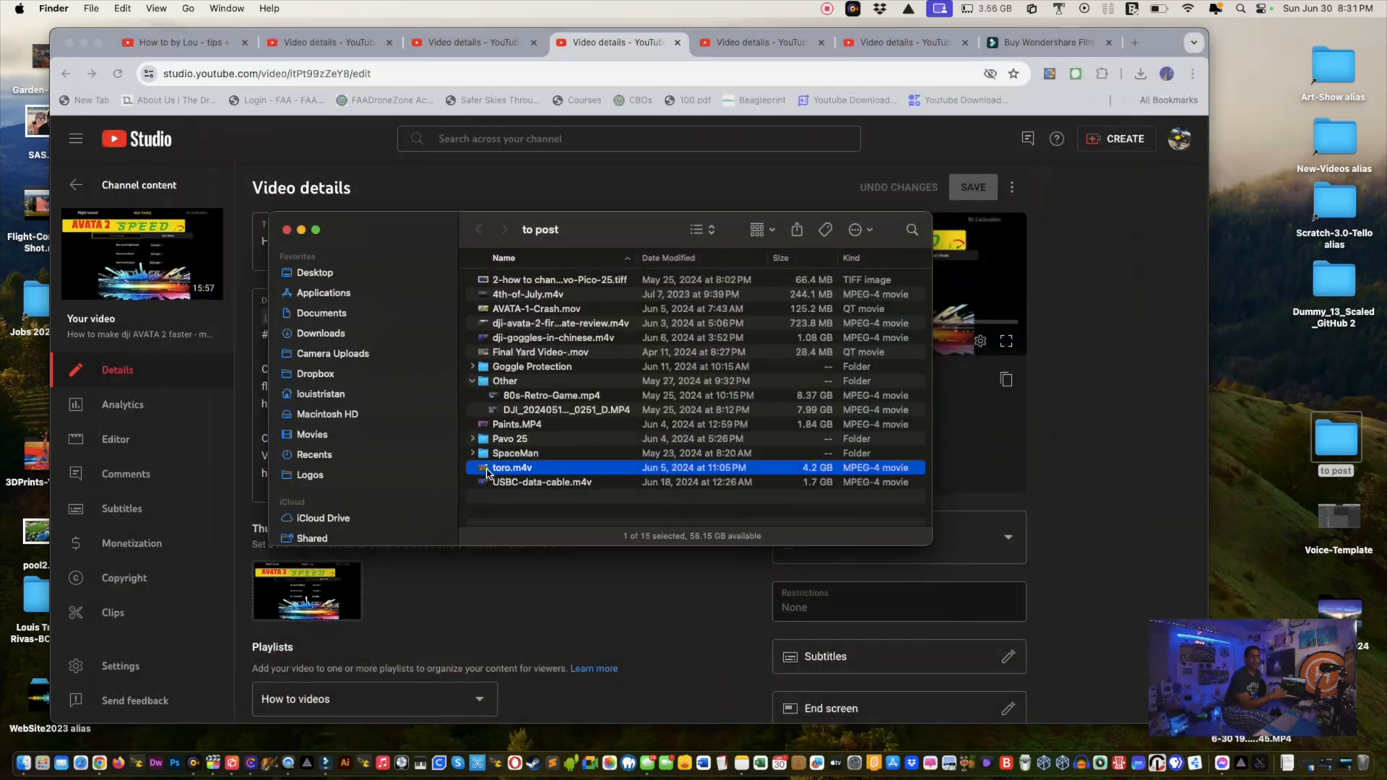